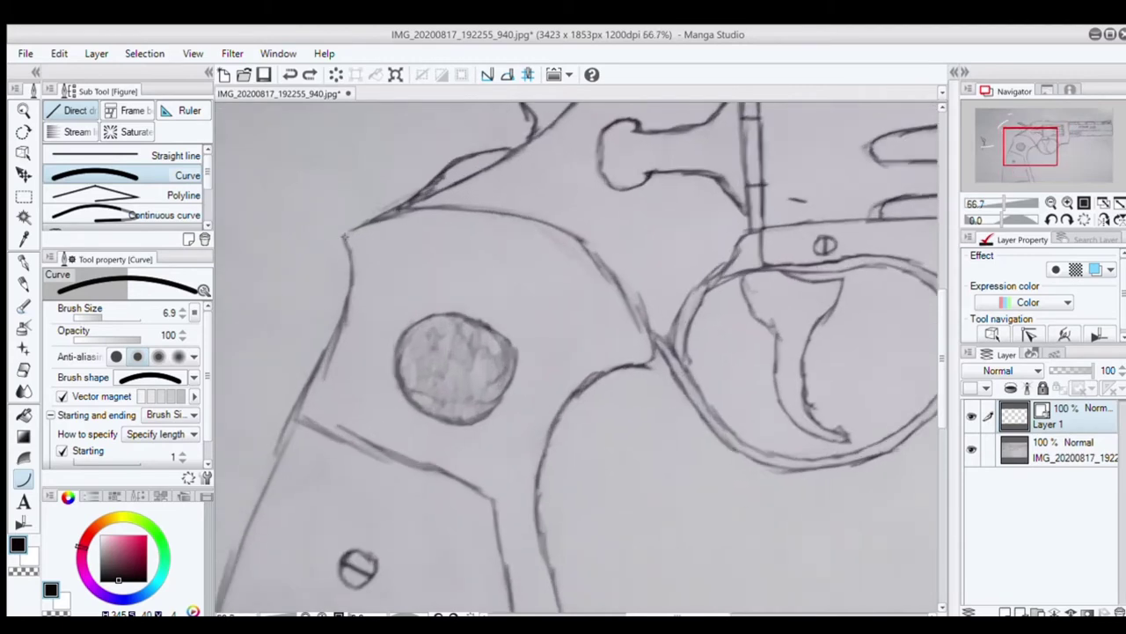
Trace the upper back edge of the revolver's grip over the pencil sketch with the Curve tool.
{"action": "mouse_move", "coordinate": [344, 235]}
{"action": "left_mouse_down"}
{"action": "mouse_move", "coordinate": [350, 302]}
{"action": "mouse_move", "coordinate": [265, 484]}
{"action": "left_mouse_up"}
{"action": "left_click", "coordinate": [323, 359]}
{"action": "scroll", "coordinate": [323, 360], "scroll_direction": "up", "scroll_amount": 1}
{"action": "left_click", "coordinate": [264, 485]}
{"action": "scroll", "coordinate": [614, 361], "scroll_direction": "down", "scroll_amount": 1}
Continue the back edge of the grip with curved segments past the screw toward the lower half.
{"action": "left_click_drag", "start_coordinate": [943, 304], "coordinate": [921, 372]}
{"action": "left_click_drag", "start_coordinate": [335, 217], "coordinate": [286, 342]}
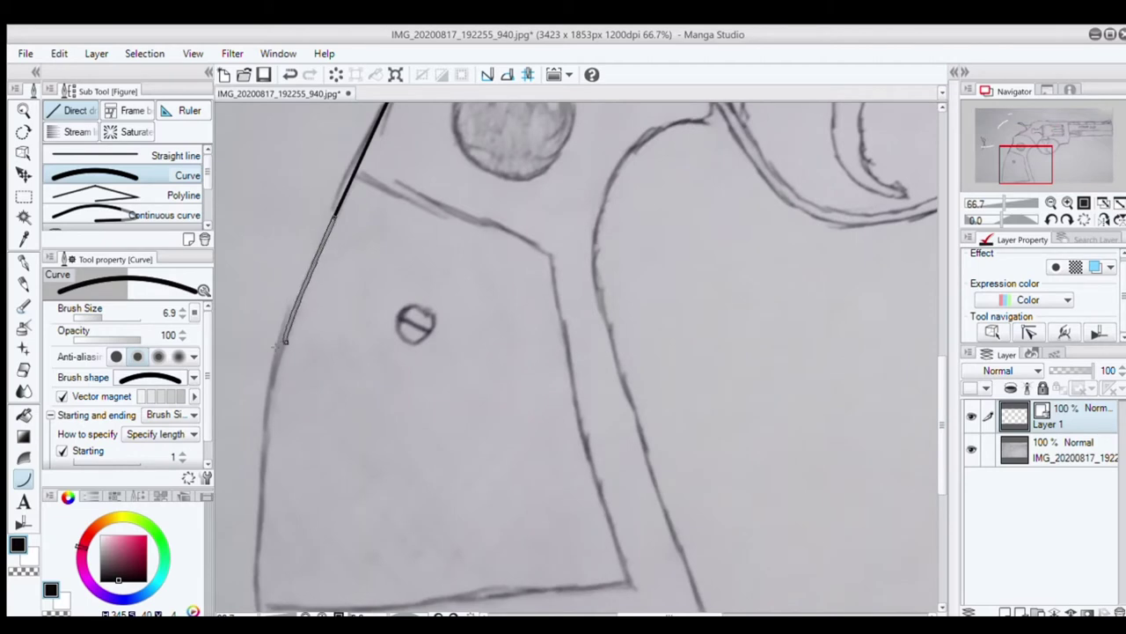
{"action": "left_click", "coordinate": [286, 343]}
{"action": "left_click_drag", "start_coordinate": [286, 341], "coordinate": [264, 463]}
{"action": "left_click", "coordinate": [264, 404]}
{"action": "scroll", "coordinate": [320, 305], "scroll_direction": "down", "scroll_amount": 1}
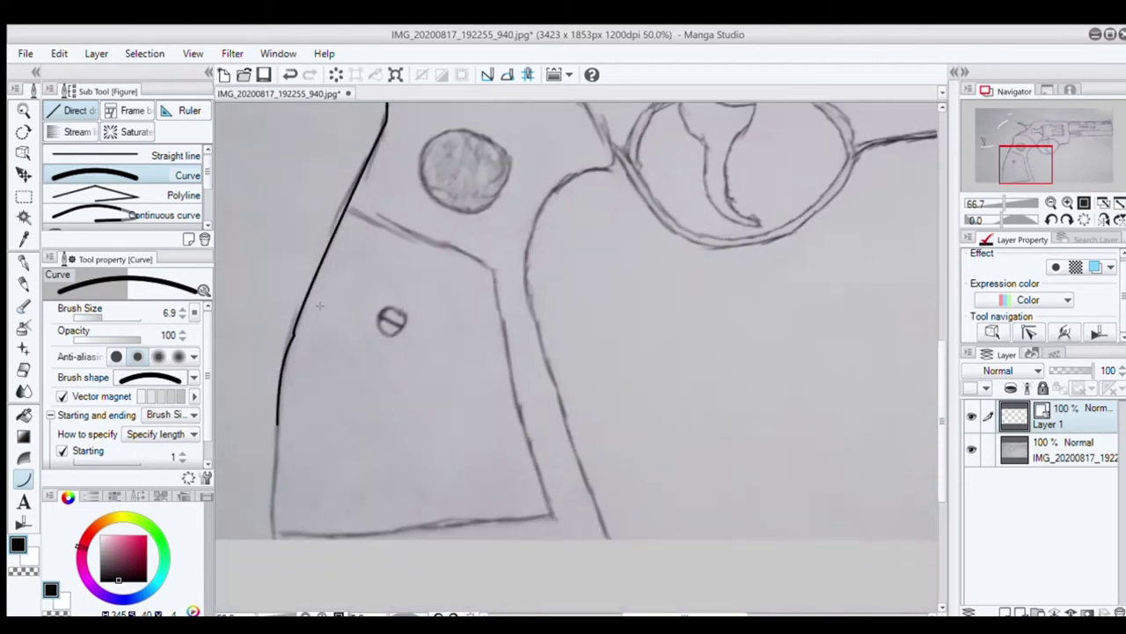
Extend the grip's back edge in a nearly straight line down to the bottom of the photo.
{"action": "scroll", "coordinate": [320, 305], "scroll_direction": "up", "scroll_amount": 3}
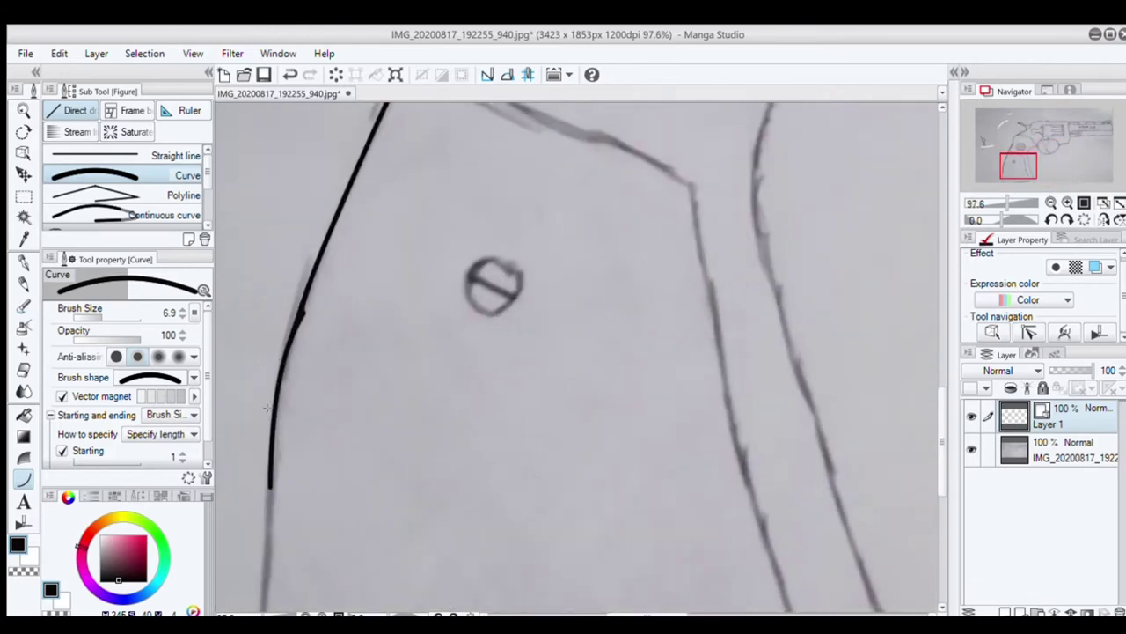
{"action": "left_click_drag", "start_coordinate": [1009, 203], "coordinate": [1007, 204]}
{"action": "left_click_drag", "start_coordinate": [1018, 166], "coordinate": [1017, 175]}
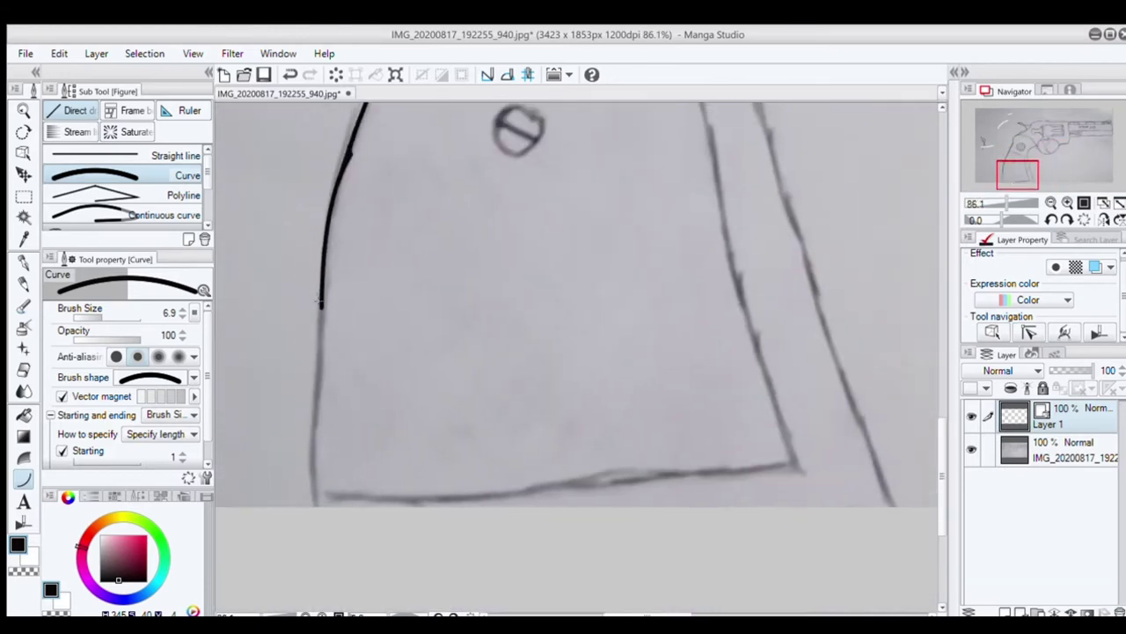
{"action": "left_click_drag", "start_coordinate": [322, 310], "coordinate": [313, 439]}
{"action": "left_click_drag", "start_coordinate": [321, 304], "coordinate": [315, 503]}
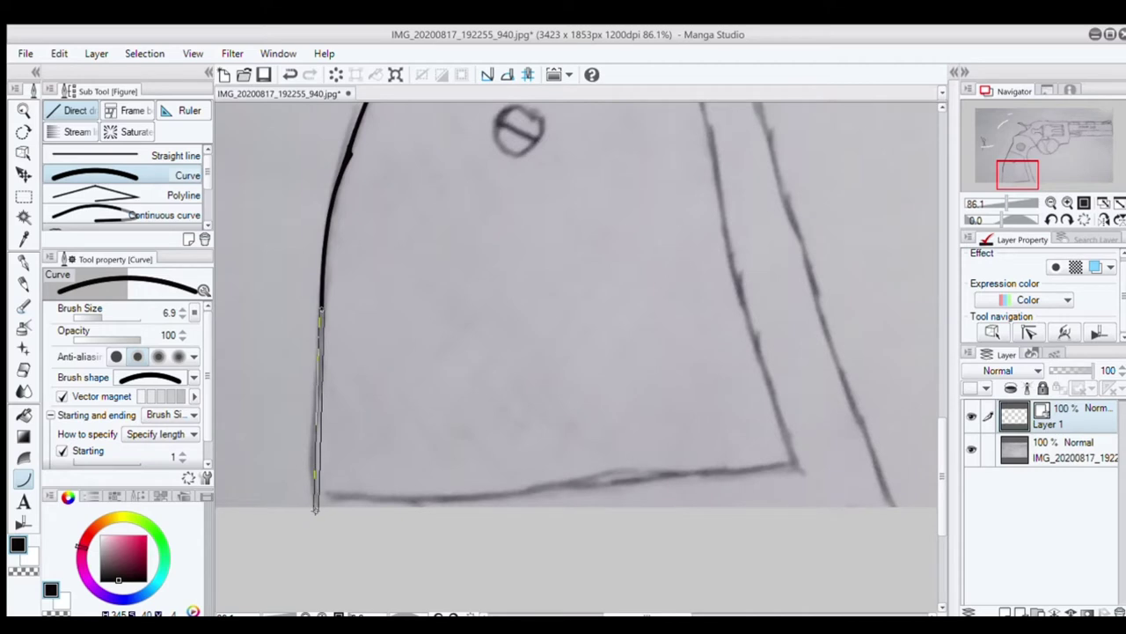
{"action": "left_click", "coordinate": [315, 509]}
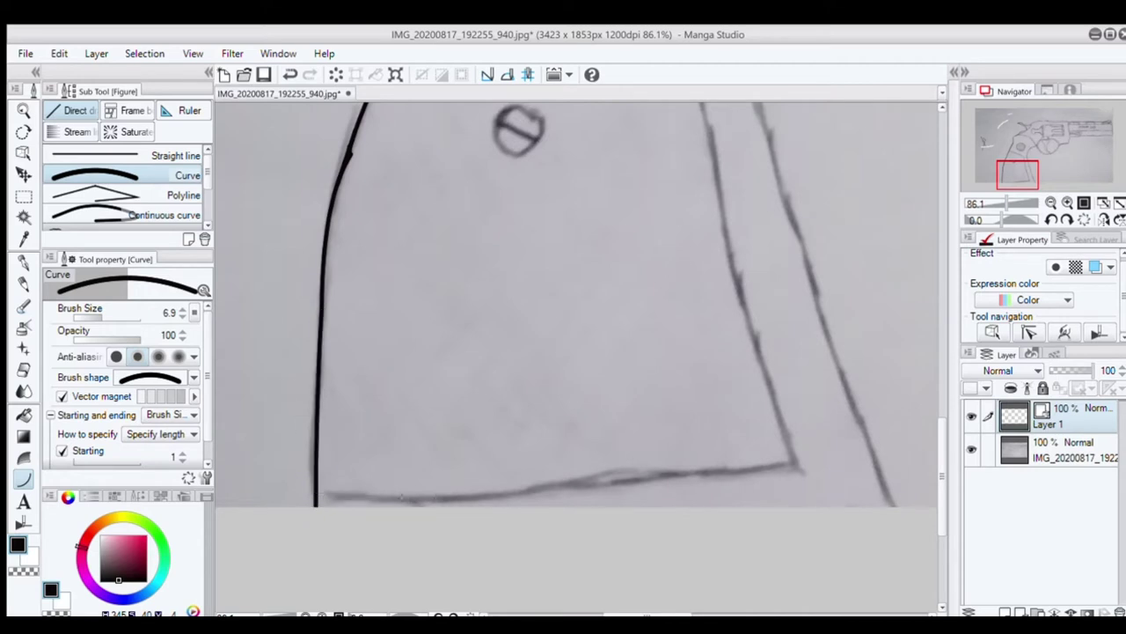
Trace the grip panel's bottom, front and slanted top edges so that its outline closes at the back edge.
{"action": "left_click_drag", "start_coordinate": [315, 495], "coordinate": [801, 464]}
{"action": "left_click", "coordinate": [635, 454]}
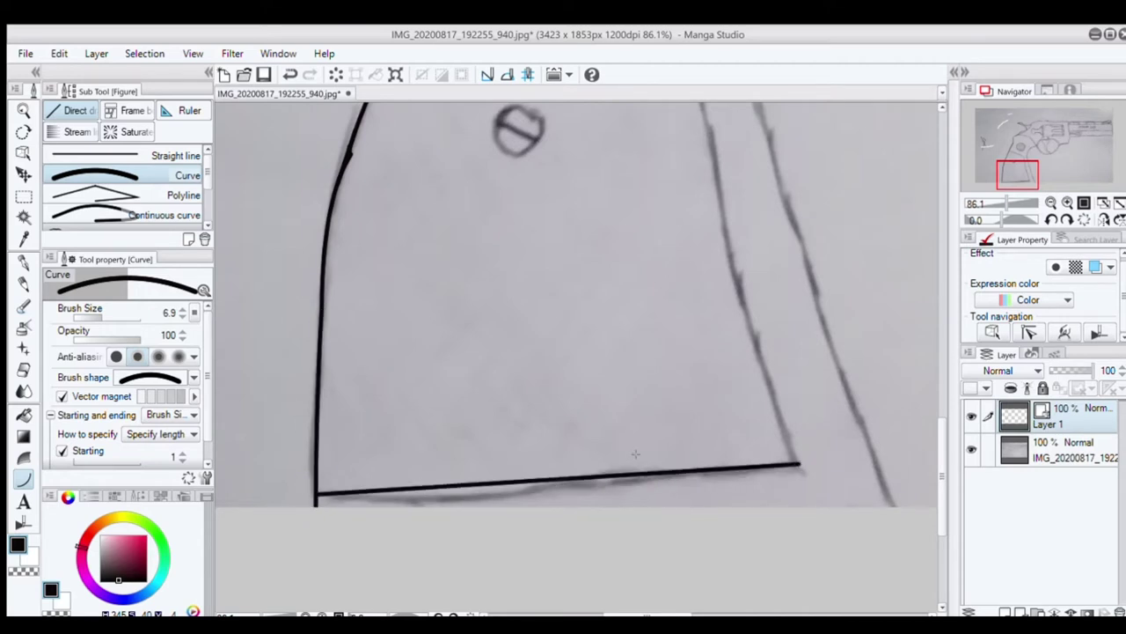
{"action": "scroll", "coordinate": [781, 450], "scroll_direction": "down", "scroll_amount": 3}
{"action": "mouse_move", "coordinate": [765, 394]}
{"action": "left_mouse_down"}
{"action": "mouse_move", "coordinate": [713, 180]}
{"action": "mouse_move", "coordinate": [569, 121]}
{"action": "left_mouse_up"}
{"action": "left_click", "coordinate": [713, 180]}
{"action": "scroll", "coordinate": [713, 180], "scroll_direction": "down", "scroll_amount": 1}
{"action": "left_click", "coordinate": [568, 122]}
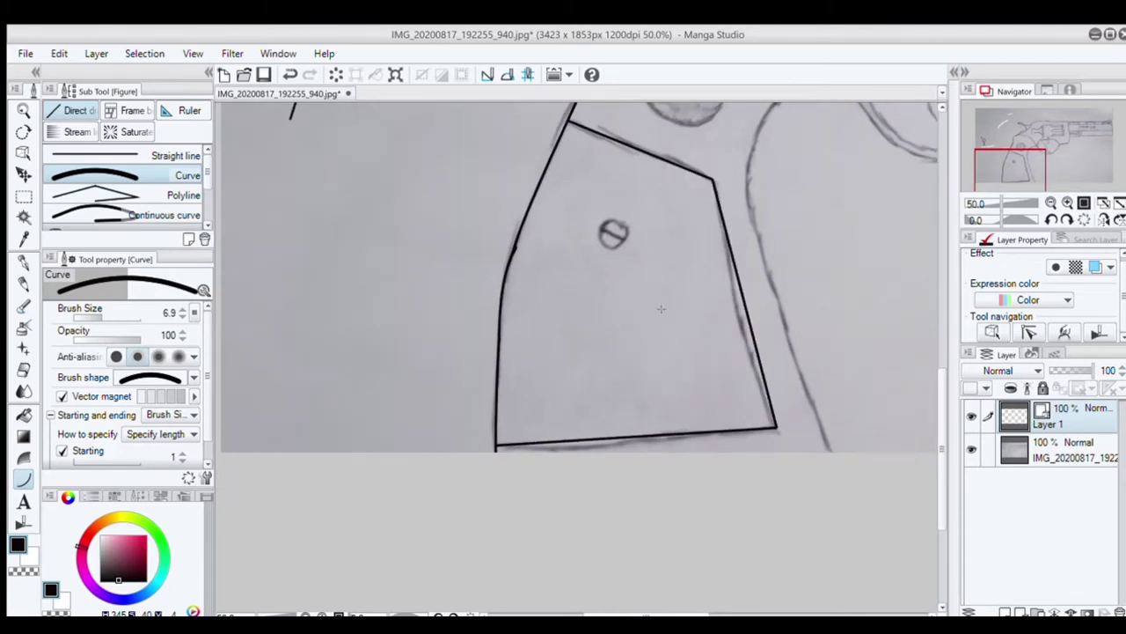
Trace the round screw head on the grip panel, including its diagonal slot, with short curves.
{"action": "scroll", "coordinate": [660, 309], "scroll_direction": "up", "scroll_amount": 3}
{"action": "left_click_drag", "start_coordinate": [601, 250], "coordinate": [613, 209]}
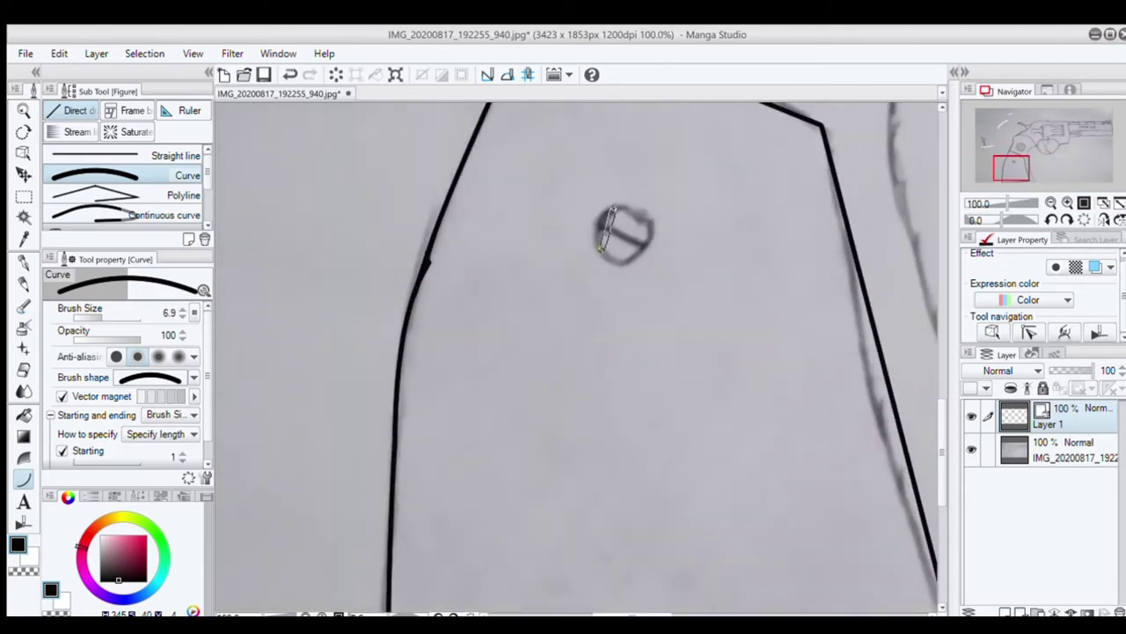
{"action": "left_click", "coordinate": [592, 226]}
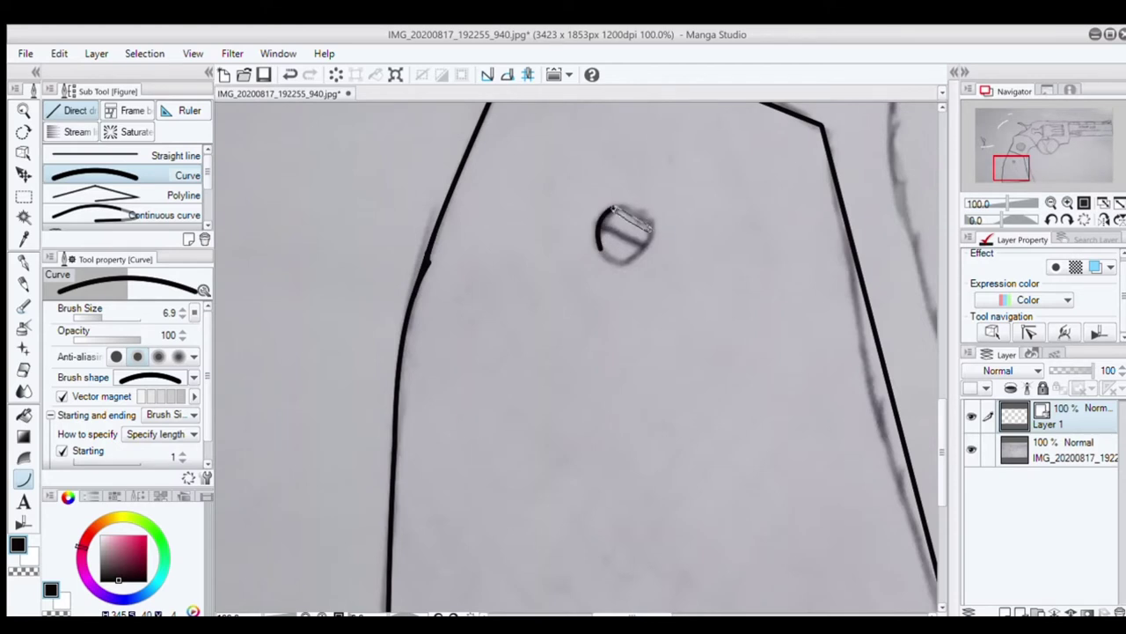
{"action": "left_click", "coordinate": [648, 227]}
{"action": "mouse_move", "coordinate": [648, 227]}
{"action": "left_mouse_down"}
{"action": "mouse_move", "coordinate": [630, 262]}
{"action": "mouse_move", "coordinate": [601, 255]}
{"action": "mouse_move", "coordinate": [644, 244]}
{"action": "left_mouse_up"}
{"action": "left_click", "coordinate": [655, 248]}
{"action": "left_click", "coordinate": [648, 246]}
Trace the front strap of the grip with a slight curve from the photo's bottom edge upward.
{"action": "scroll", "coordinate": [694, 268], "scroll_direction": "down", "scroll_amount": 13}
{"action": "scroll", "coordinate": [789, 334], "scroll_direction": "up", "scroll_amount": 12}
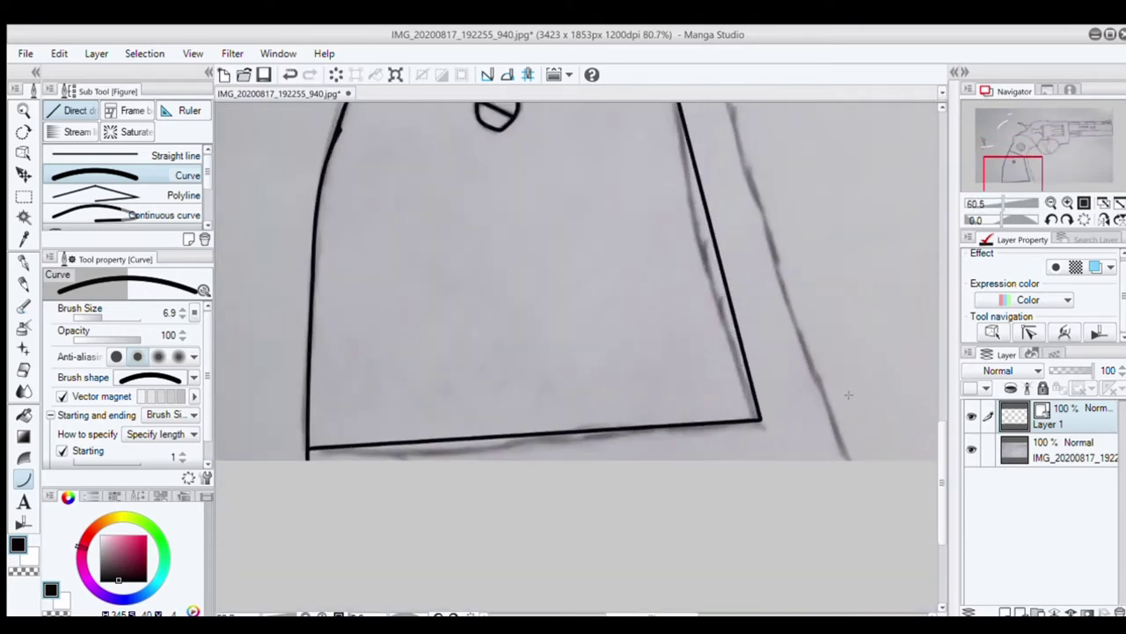
{"action": "mouse_move", "coordinate": [847, 459]}
{"action": "left_mouse_down"}
{"action": "mouse_move", "coordinate": [729, 121]}
{"action": "mouse_move", "coordinate": [714, 109]}
{"action": "mouse_move", "coordinate": [701, 143]}
{"action": "mouse_move", "coordinate": [714, 167]}
{"action": "left_mouse_up"}
{"action": "left_click", "coordinate": [785, 374]}
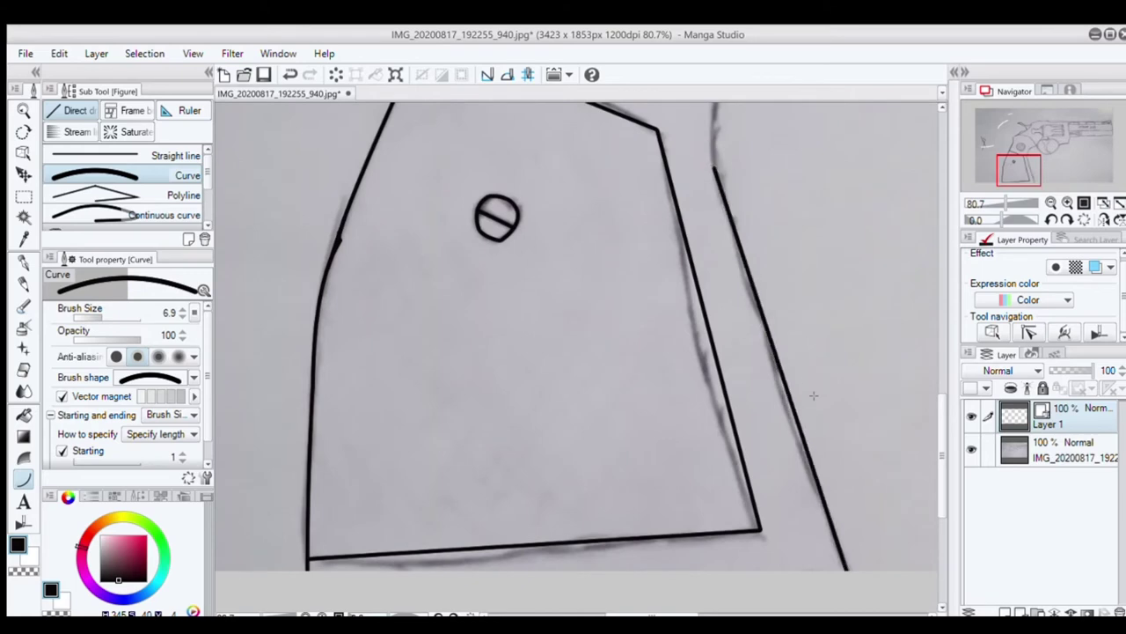
Trace the concave curve from the front strap up to the pointed corner behind the trigger guard.
{"action": "scroll", "coordinate": [815, 395], "scroll_direction": "down", "scroll_amount": 1}
{"action": "left_click_drag", "start_coordinate": [1028, 168], "coordinate": [1032, 151]}
{"action": "left_click_drag", "start_coordinate": [638, 426], "coordinate": [763, 248]}
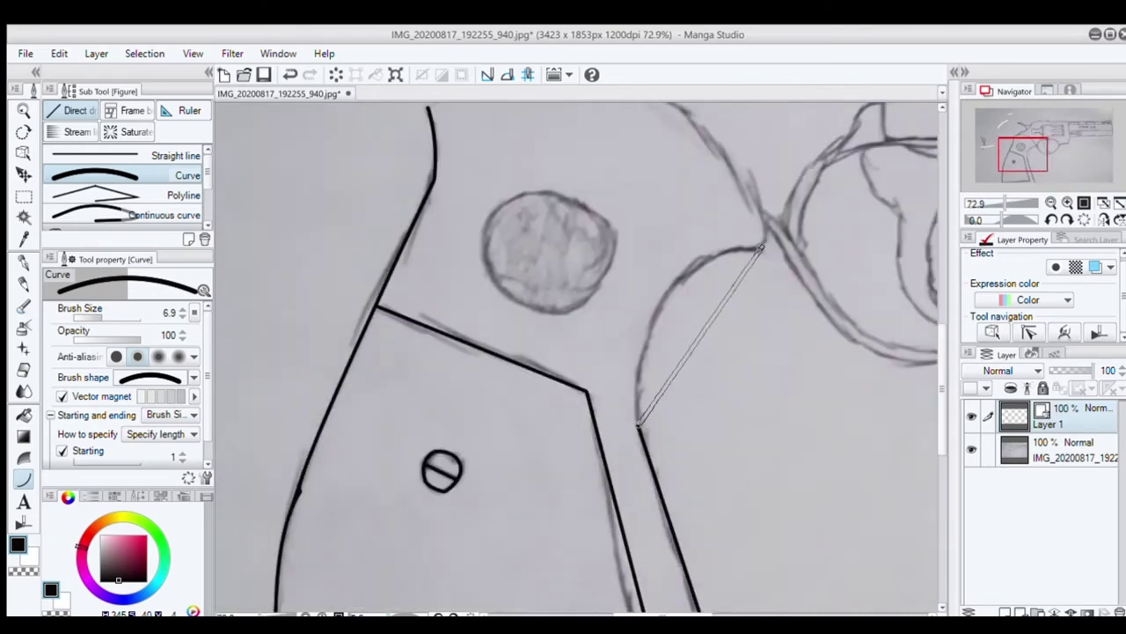
{"action": "left_click", "coordinate": [624, 260]}
{"action": "scroll", "coordinate": [762, 242], "scroll_direction": "down", "scroll_amount": 1}
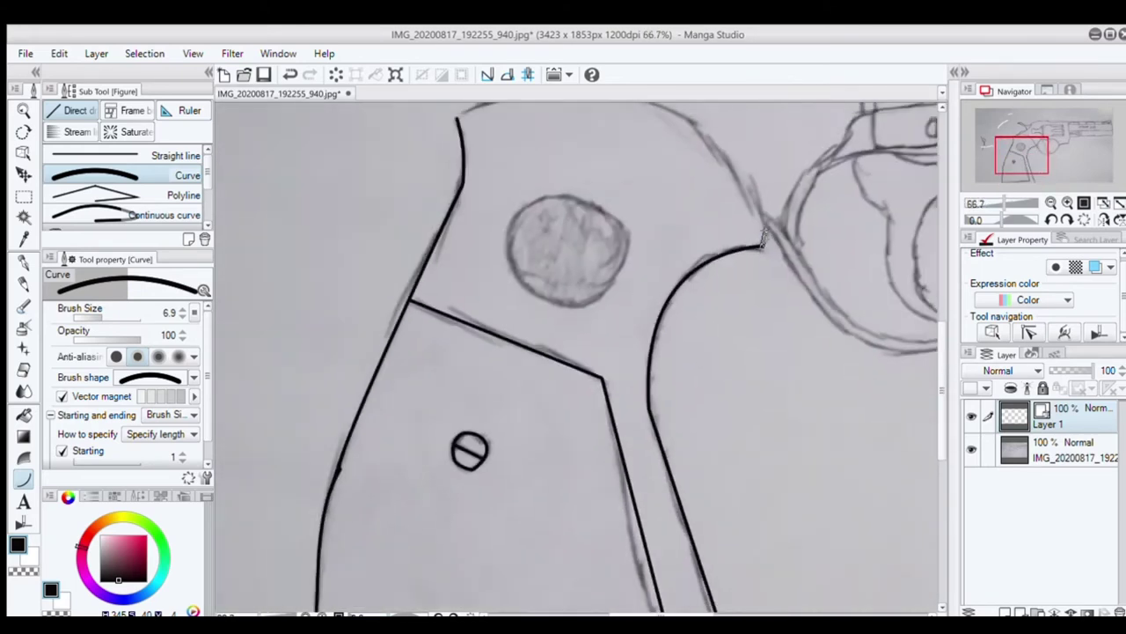
{"action": "scroll", "coordinate": [764, 233], "scroll_direction": "up", "scroll_amount": 4}
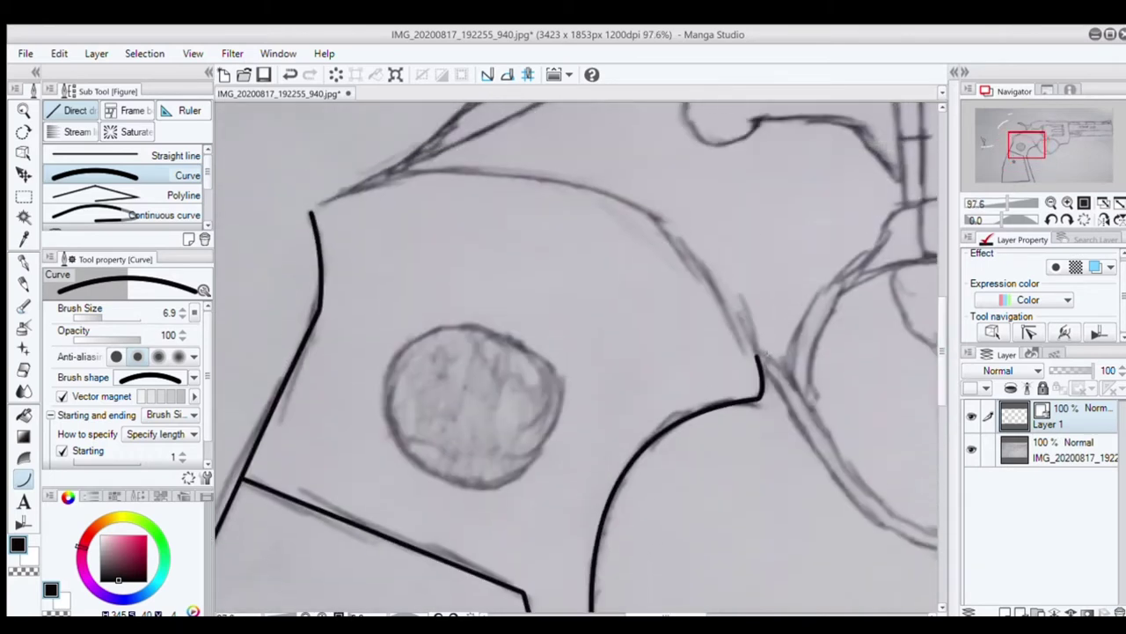
Trace the rounded upper contour of the grip from the trigger guard corner to the rear tip, redoing the last segment as a curve.
{"action": "mouse_move", "coordinate": [756, 356]}
{"action": "left_mouse_down"}
{"action": "mouse_move", "coordinate": [662, 223]}
{"action": "mouse_move", "coordinate": [404, 169]}
{"action": "mouse_move", "coordinate": [313, 213]}
{"action": "left_mouse_up"}
{"action": "left_click", "coordinate": [740, 300]}
{"action": "left_click", "coordinate": [471, 172]}
{"action": "left_click", "coordinate": [326, 209]}
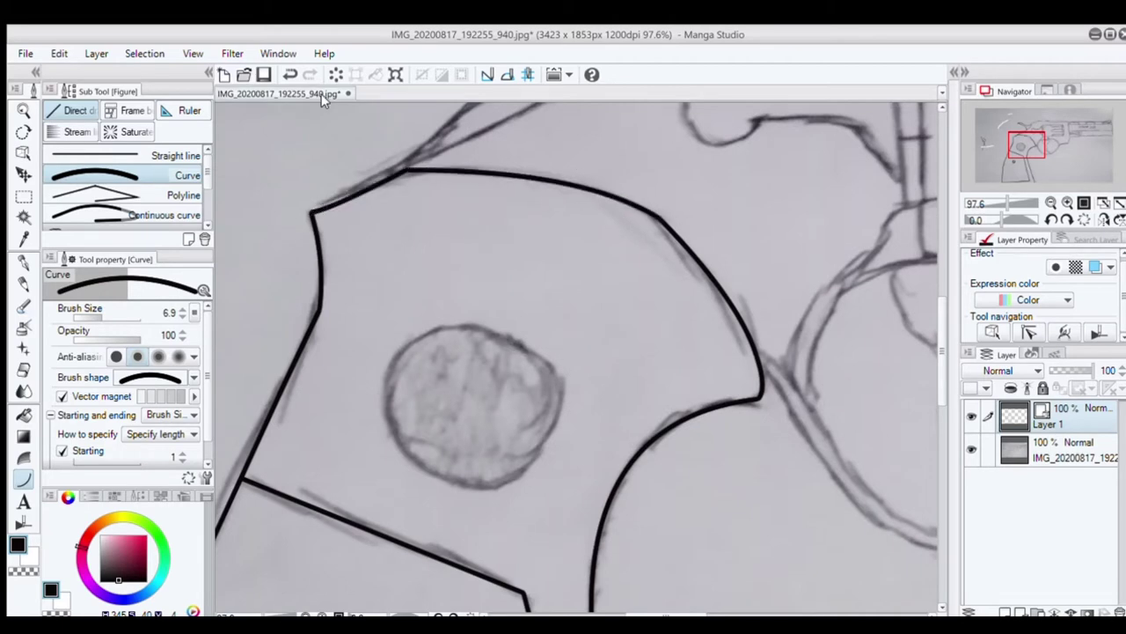
{"action": "left_click", "coordinate": [290, 75]}
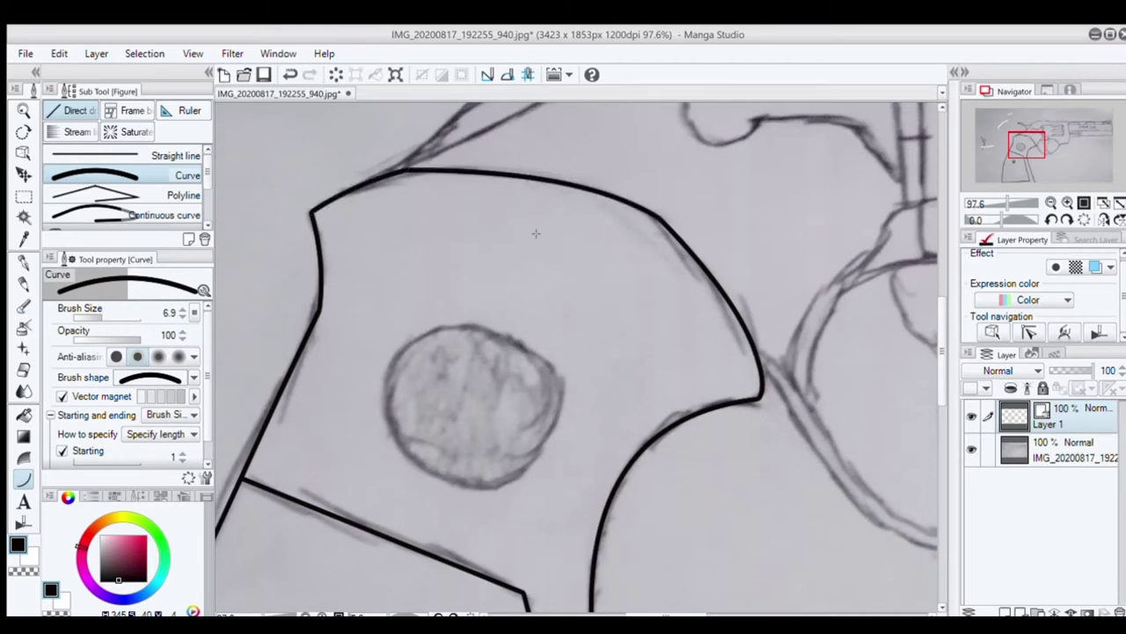
Try to smooth the joint in the grip's upper arc with a short extra curve, and undo it.
{"action": "scroll", "coordinate": [487, 240], "scroll_direction": "down", "scroll_amount": 3}
{"action": "scroll", "coordinate": [487, 239], "scroll_direction": "down", "scroll_amount": 1}
{"action": "scroll", "coordinate": [487, 240], "scroll_direction": "up", "scroll_amount": 3}
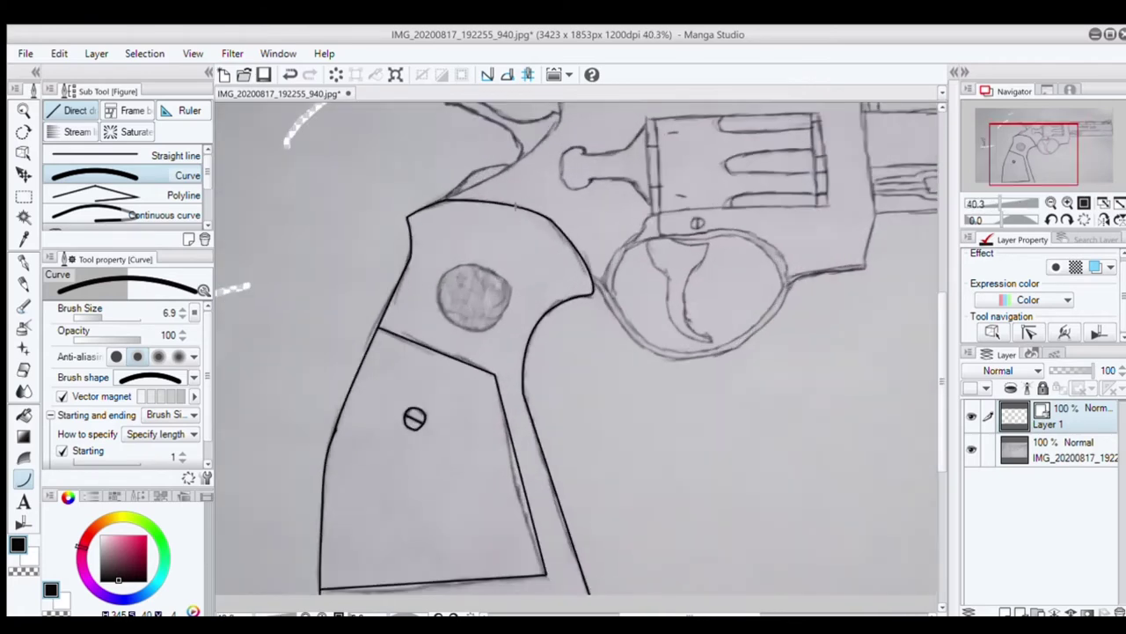
{"action": "scroll", "coordinate": [526, 209], "scroll_direction": "up", "scroll_amount": 1}
{"action": "left_click_drag", "start_coordinate": [560, 227], "coordinate": [568, 228]}
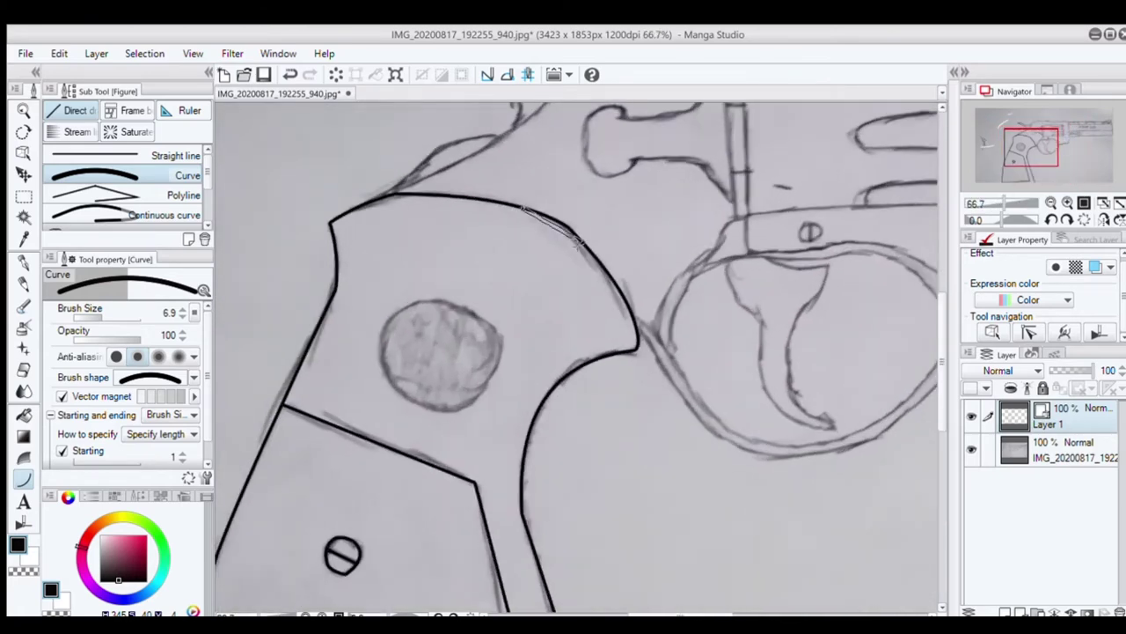
{"action": "left_click", "coordinate": [596, 248]}
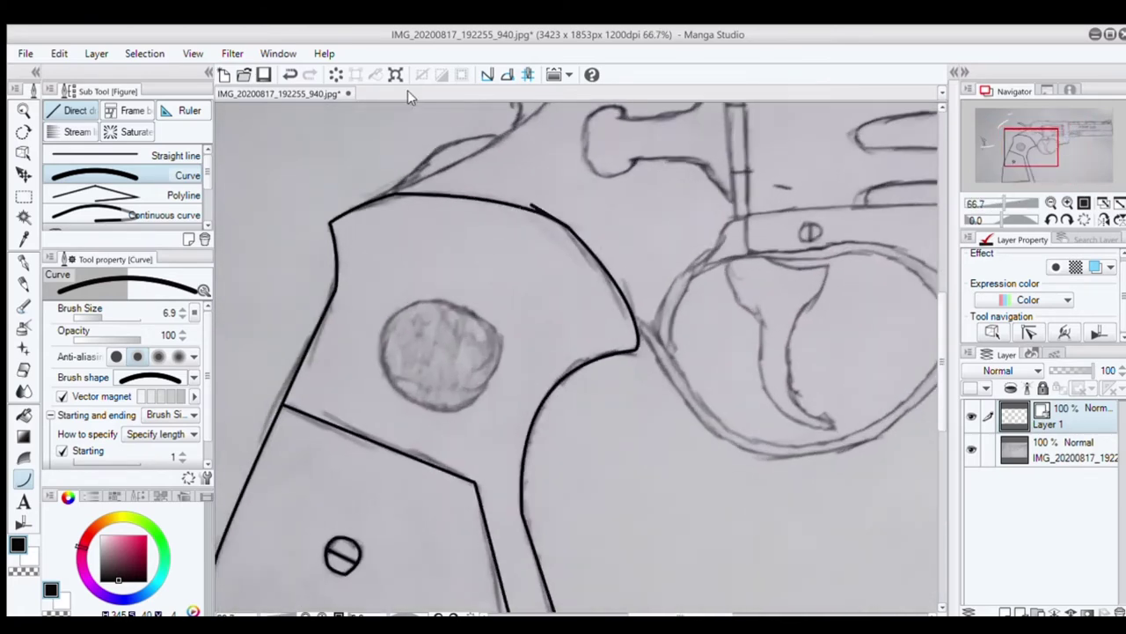
{"action": "left_click", "coordinate": [297, 77]}
Trace the frame's rear slope rising toward the hammer and the narrow sliver shape above it.
{"action": "scroll", "coordinate": [711, 266], "scroll_direction": "down", "scroll_amount": 4}
{"action": "scroll", "coordinate": [489, 217], "scroll_direction": "up", "scroll_amount": 4}
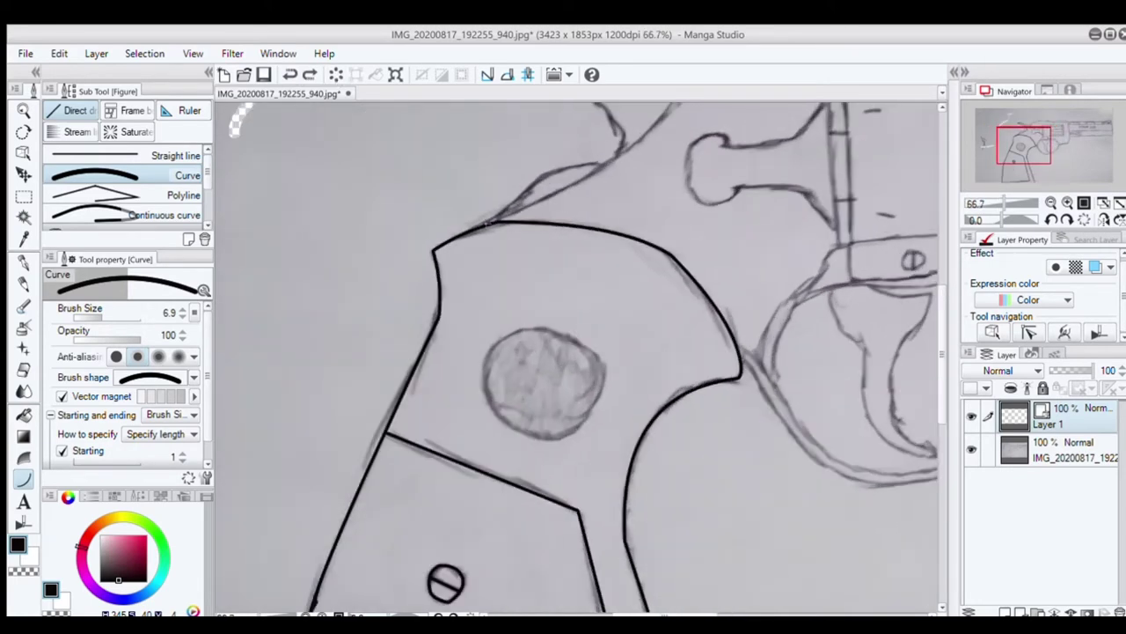
{"action": "left_click_drag", "start_coordinate": [569, 191], "coordinate": [657, 130]}
{"action": "left_click", "coordinate": [603, 166]}
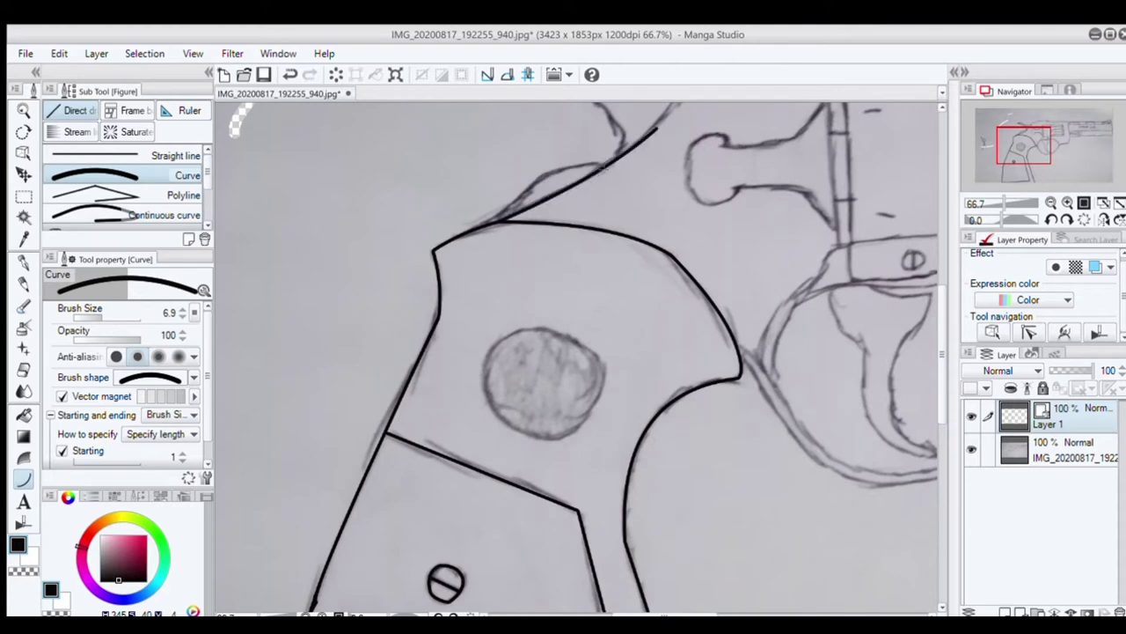
{"action": "left_click_drag", "start_coordinate": [488, 223], "coordinate": [545, 174]}
{"action": "left_click", "coordinate": [544, 174]}
{"action": "left_click", "coordinate": [607, 162]}
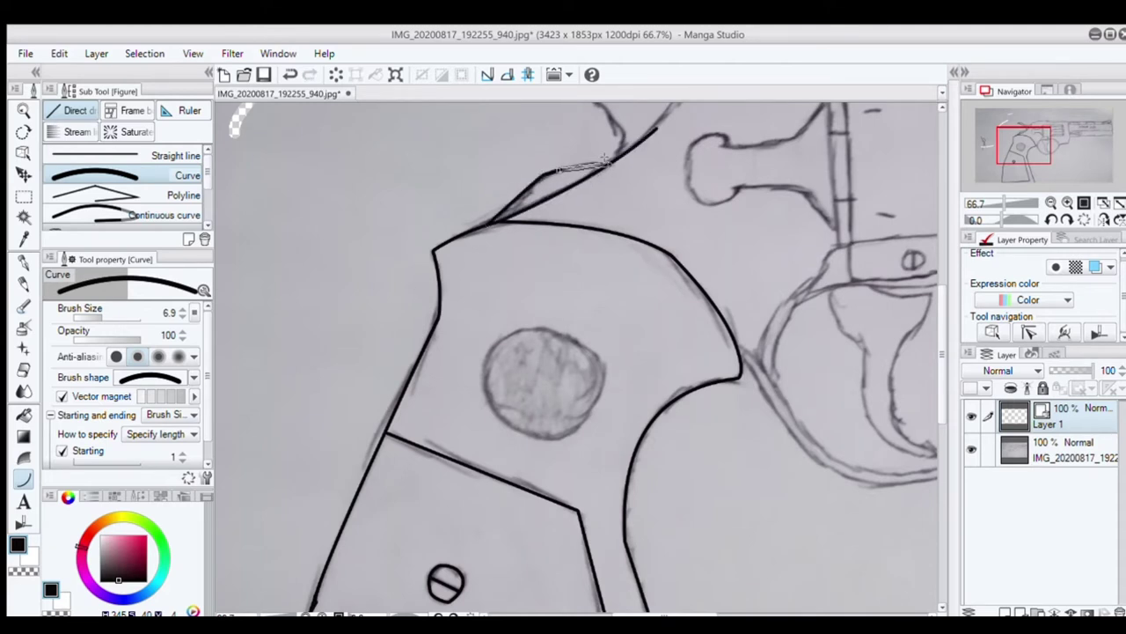
Trace the hammer's curved lower edge from the frame toward the spur tip, redoing the segment under the spur.
{"action": "scroll", "coordinate": [655, 244], "scroll_direction": "down", "scroll_amount": 2}
{"action": "mouse_move", "coordinate": [736, 122]}
{"action": "left_mouse_down"}
{"action": "mouse_move", "coordinate": [716, 132]}
{"action": "mouse_move", "coordinate": [716, 282]}
{"action": "left_mouse_up"}
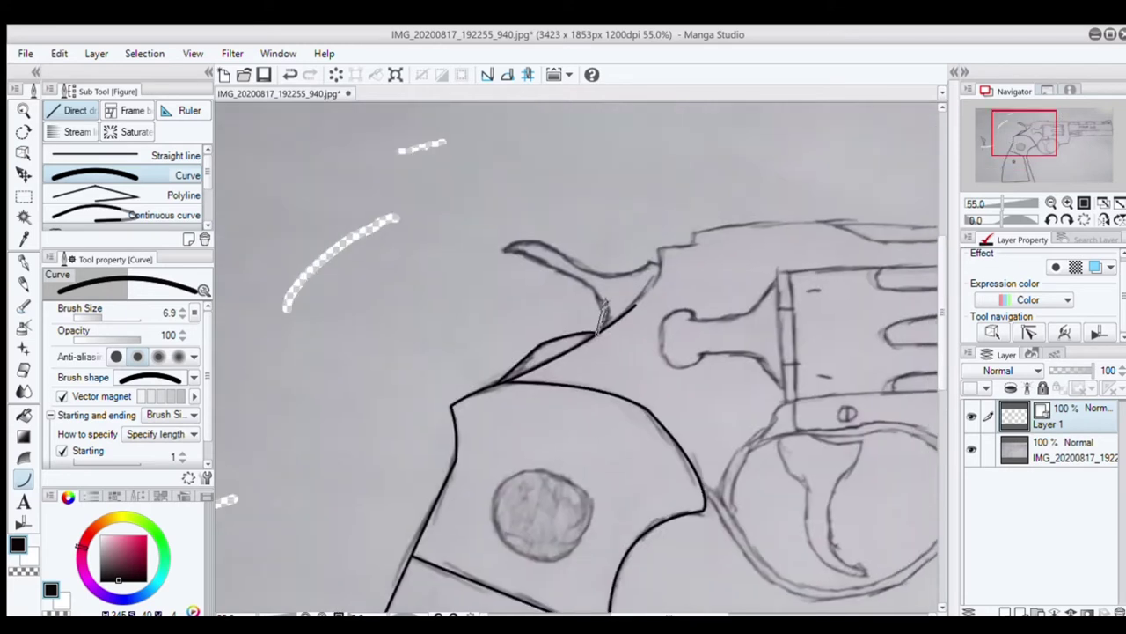
{"action": "left_click_drag", "start_coordinate": [605, 301], "coordinate": [592, 281]}
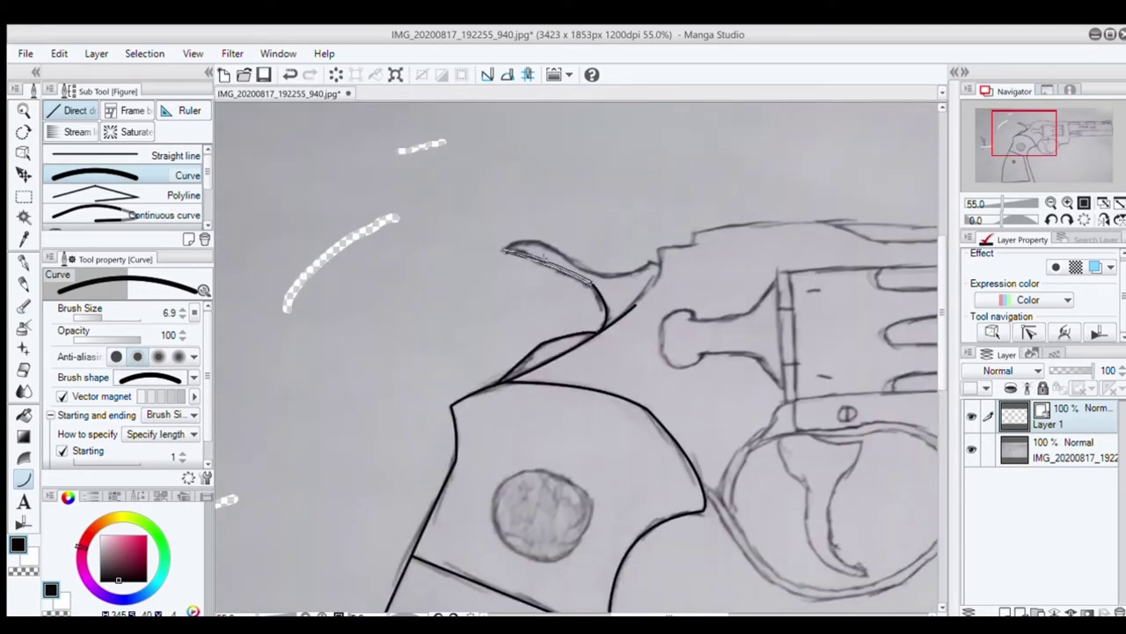
{"action": "key", "text": "ctrl+z"}
{"action": "left_click_drag", "start_coordinate": [589, 282], "coordinate": [550, 262]}
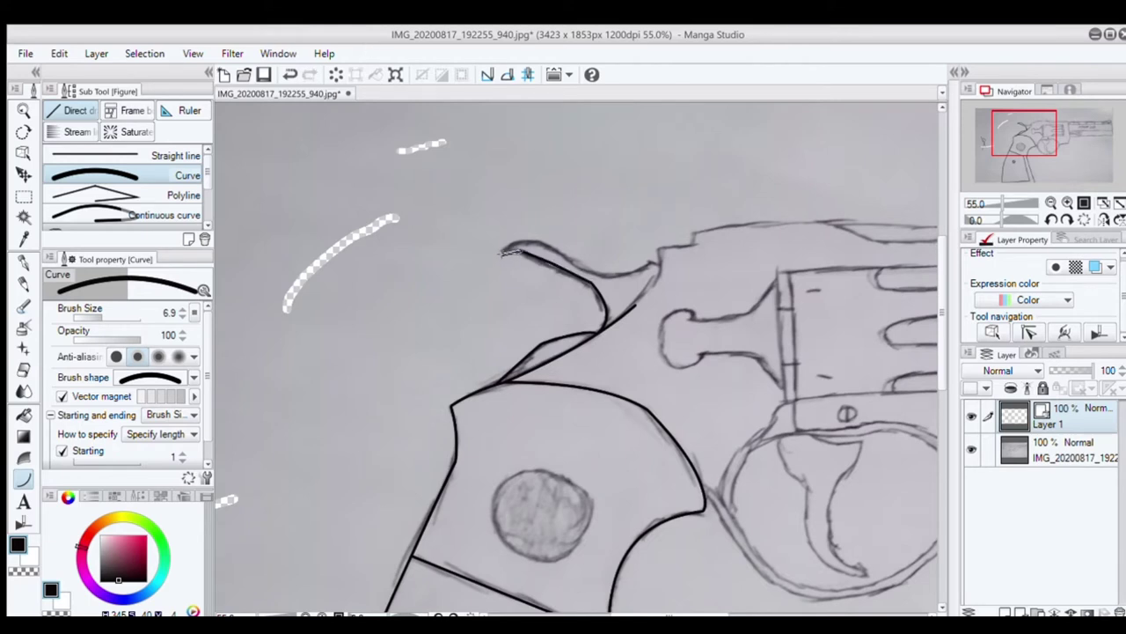
Trace the hammer's upper edge from the spur tip along its concave curve to the back of the frame.
{"action": "scroll", "coordinate": [509, 251], "scroll_direction": "up", "scroll_amount": 1}
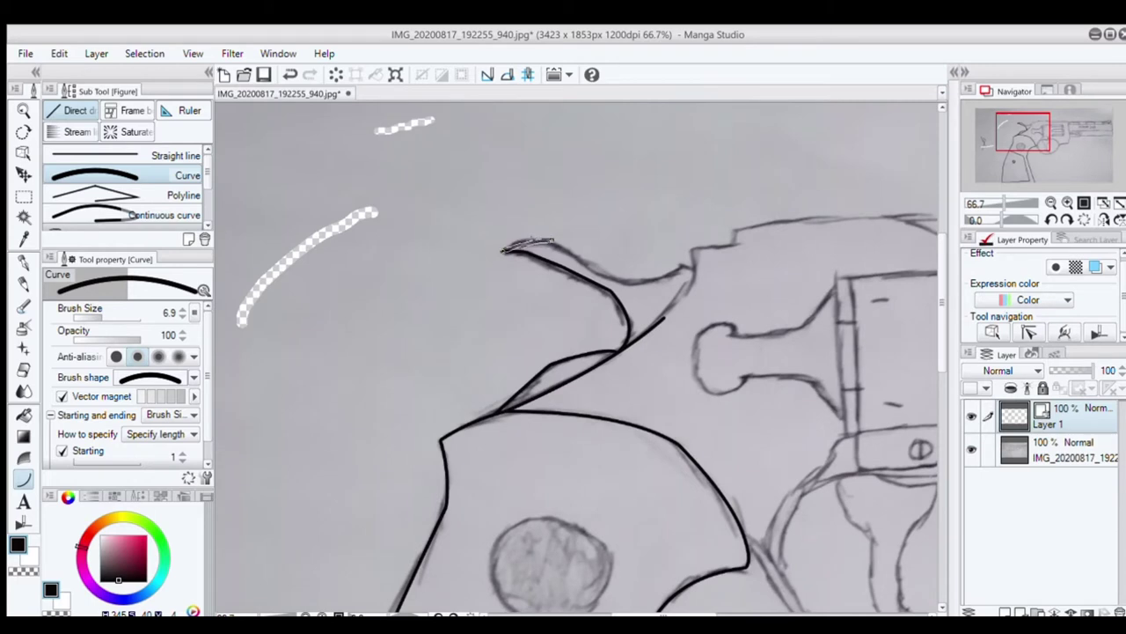
{"action": "left_click", "coordinate": [530, 233]}
{"action": "left_click_drag", "start_coordinate": [593, 265], "coordinate": [684, 264]}
{"action": "left_click", "coordinate": [579, 261]}
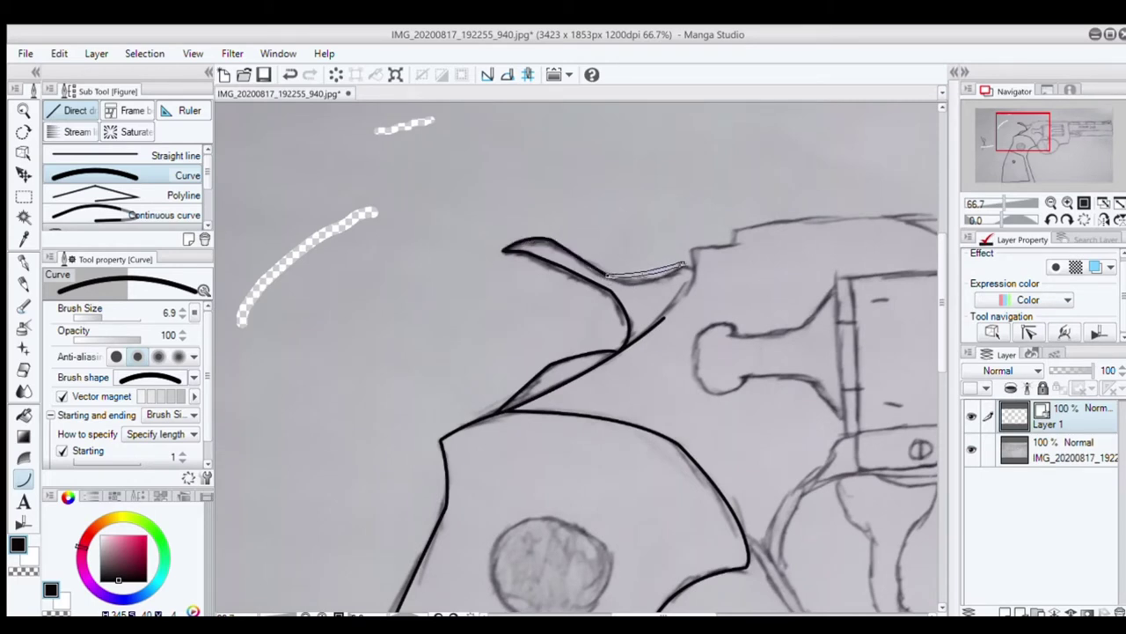
{"action": "left_click", "coordinate": [648, 291]}
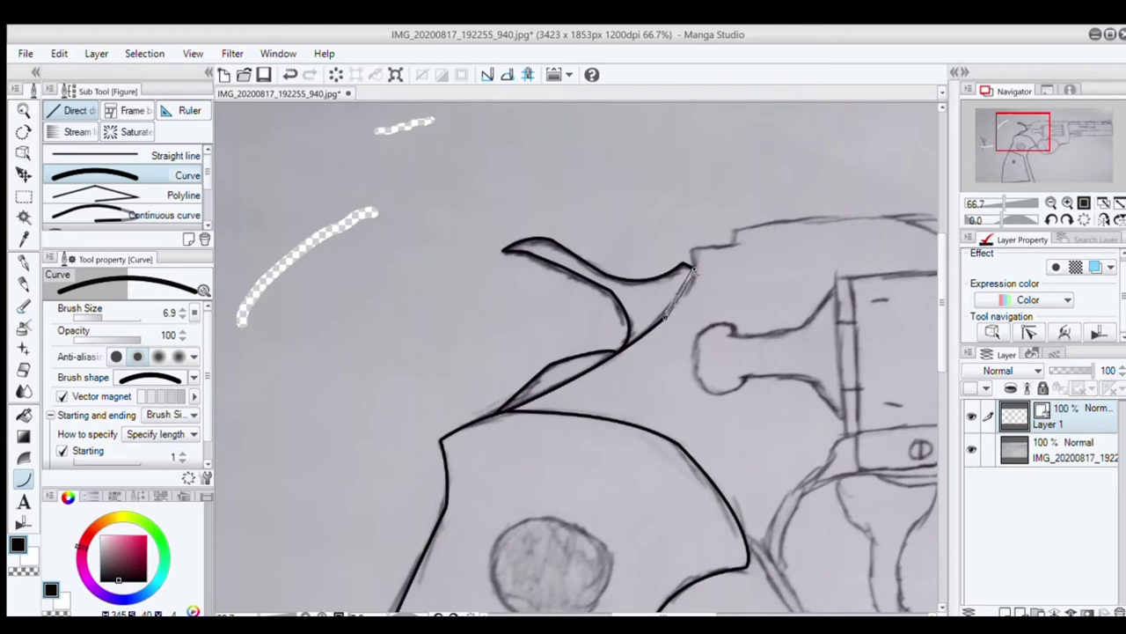
Trace the stepped notch at the rear top of the frame, just in front of the hammer.
{"action": "scroll", "coordinate": [691, 269], "scroll_direction": "up", "scroll_amount": 2}
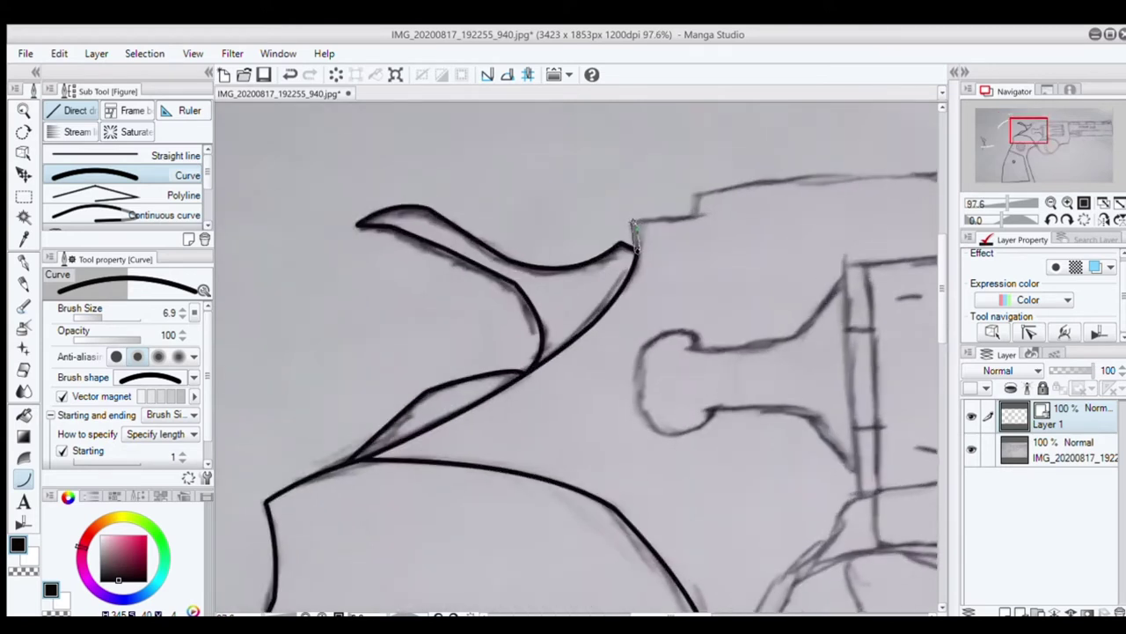
{"action": "left_click", "coordinate": [633, 223]}
{"action": "left_click_drag", "start_coordinate": [634, 222], "coordinate": [699, 215]}
{"action": "left_click", "coordinate": [699, 215]}
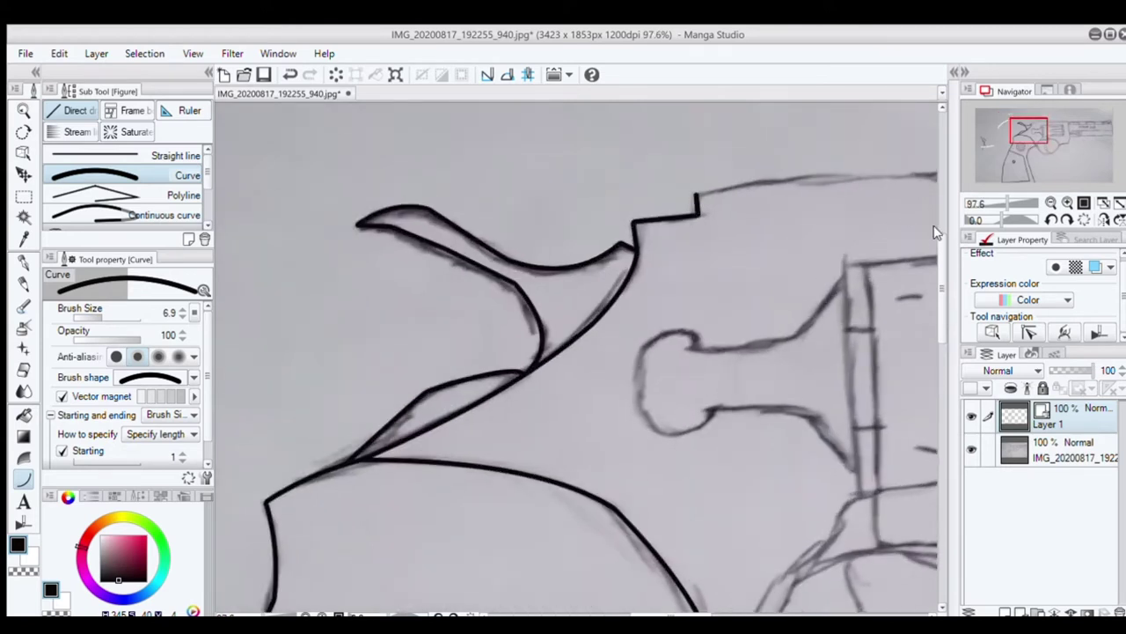
Trace the frame's top edge above the cylinder up to the barrel and the bevelled recess line beneath it.
{"action": "left_click_drag", "start_coordinate": [941, 246], "coordinate": [942, 231]}
{"action": "left_click_drag", "start_coordinate": [1029, 127], "coordinate": [1039, 127]}
{"action": "left_click_drag", "start_coordinate": [499, 266], "coordinate": [762, 250]}
{"action": "left_click", "coordinate": [762, 249]}
{"action": "scroll", "coordinate": [762, 248], "scroll_direction": "down", "scroll_amount": 1}
{"action": "left_click_drag", "start_coordinate": [867, 224], "coordinate": [512, 227]}
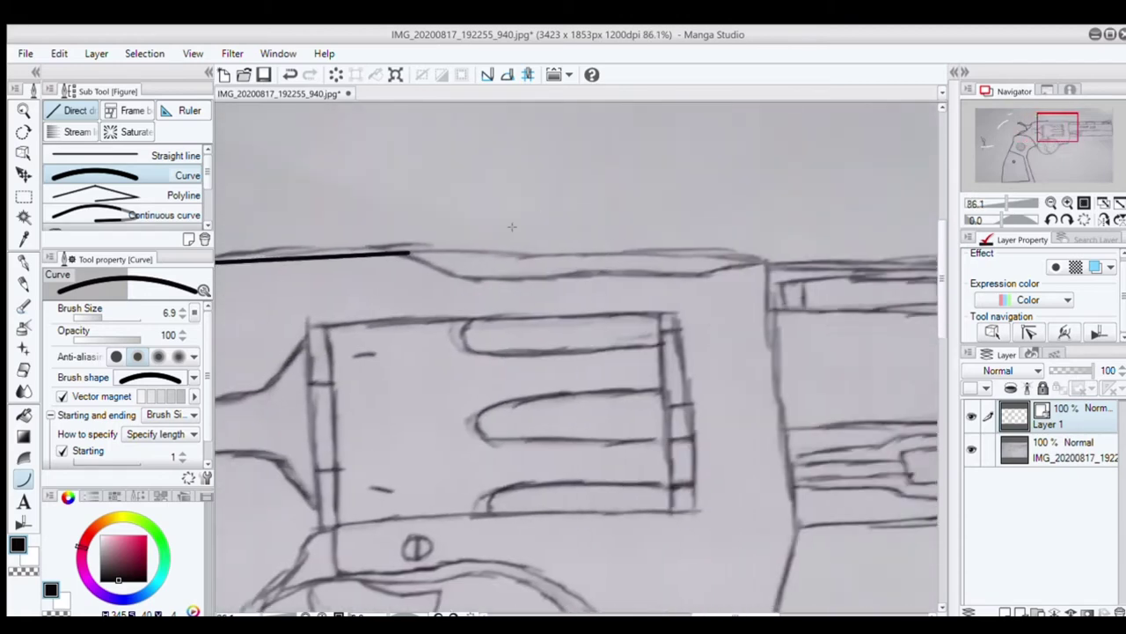
{"action": "left_click", "coordinate": [769, 260]}
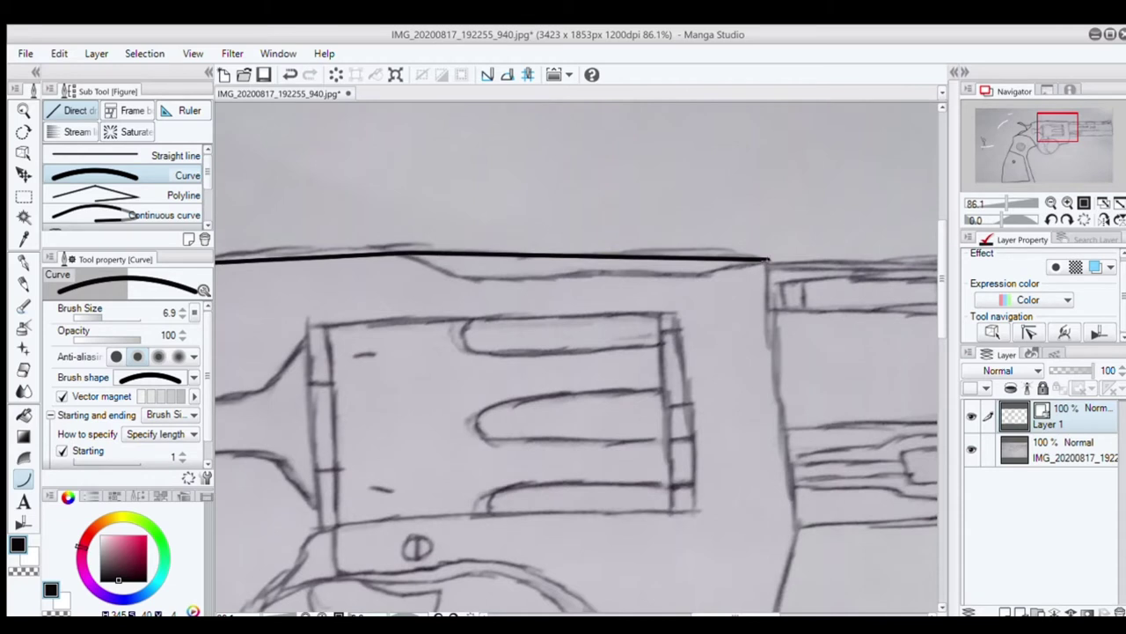
{"action": "mouse_move", "coordinate": [768, 260]}
{"action": "left_mouse_down"}
{"action": "mouse_move", "coordinate": [695, 277]}
{"action": "mouse_move", "coordinate": [458, 275]}
{"action": "left_mouse_up"}
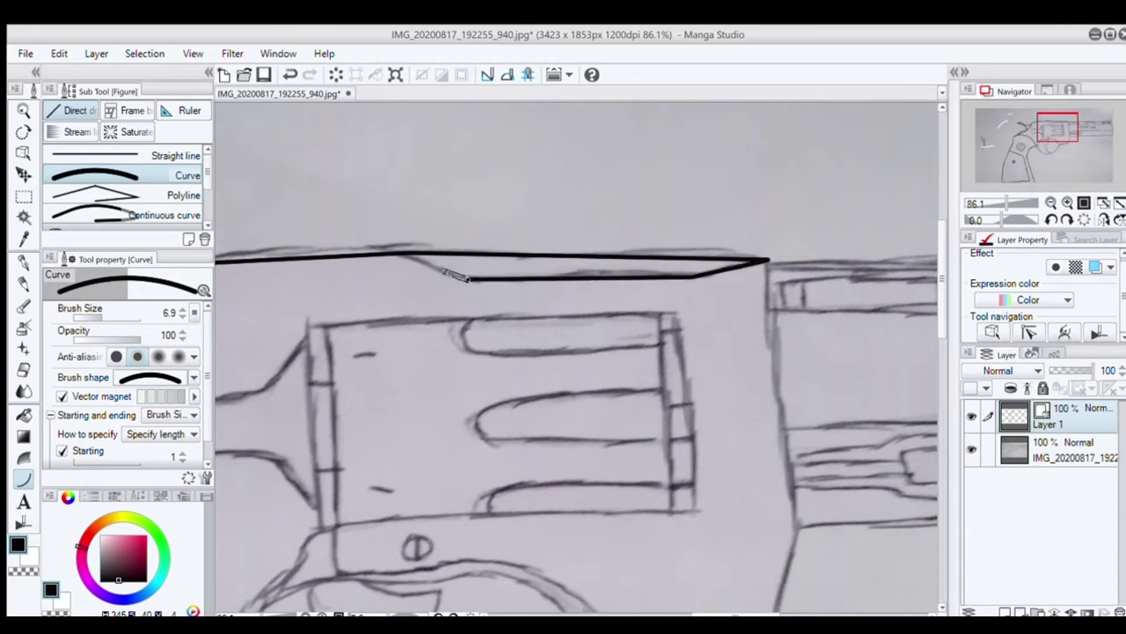
{"action": "left_click", "coordinate": [445, 273]}
Trace the frame's front edge beside the barrel from the top corner downward.
{"action": "left_click_drag", "start_coordinate": [768, 260], "coordinate": [794, 533]}
{"action": "left_click", "coordinate": [793, 532]}
{"action": "scroll", "coordinate": [814, 518], "scroll_direction": "down", "scroll_amount": 4}
{"action": "left_click_drag", "start_coordinate": [941, 286], "coordinate": [941, 351]}
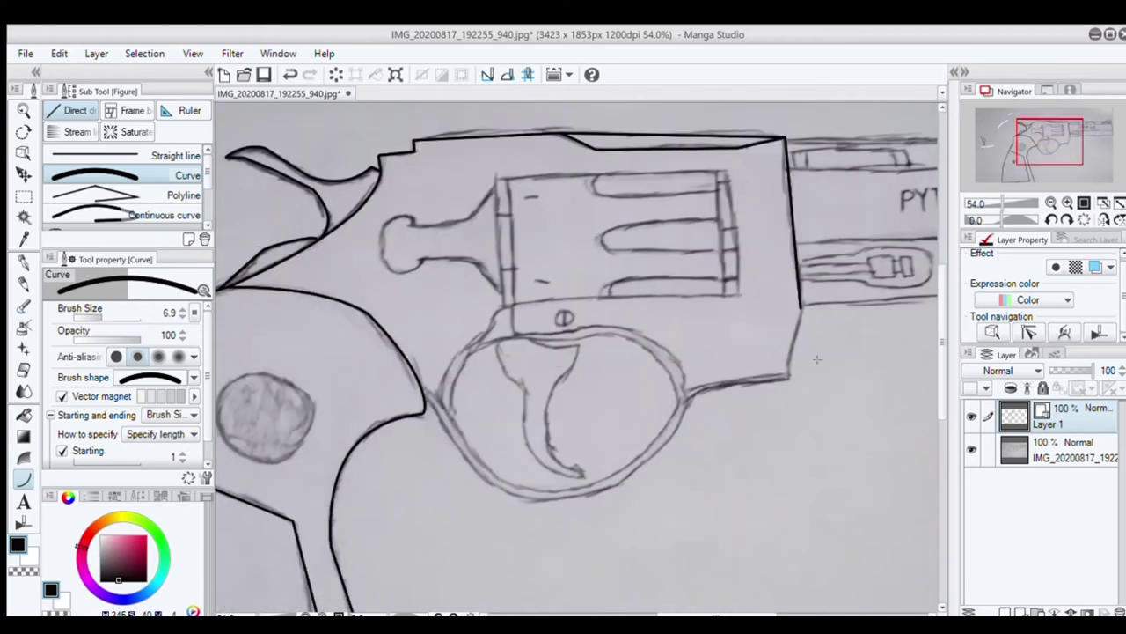
Trace the frame's lower front edge down to its corner and the bottom edge back to the trigger guard.
{"action": "scroll", "coordinate": [795, 319], "scroll_direction": "up", "scroll_amount": 4}
{"action": "left_click_drag", "start_coordinate": [801, 305], "coordinate": [783, 433]}
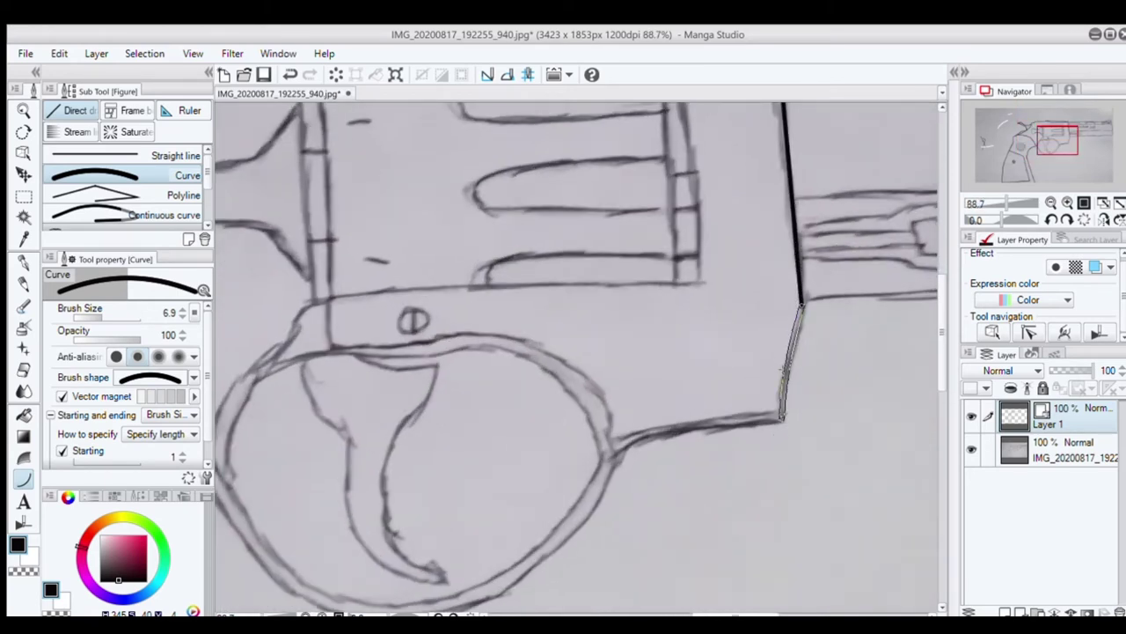
{"action": "left_click", "coordinate": [785, 354]}
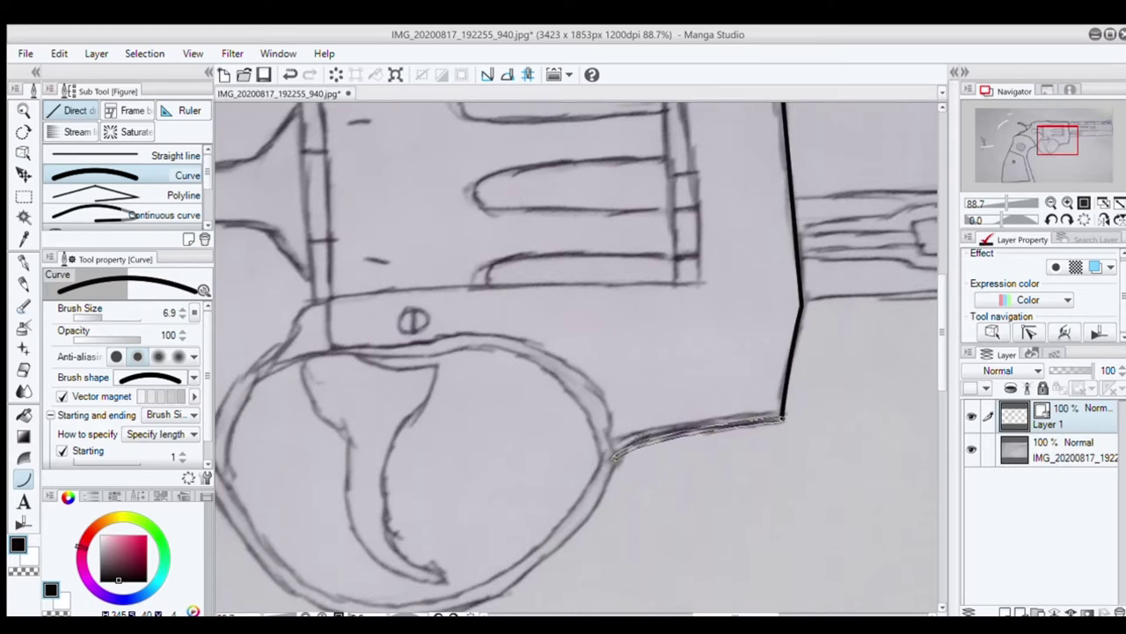
{"action": "left_click", "coordinate": [615, 456]}
Trace the trigger guard's outer edge from the frame's bottom edge around underneath to the top of the grip.
{"action": "scroll", "coordinate": [588, 541], "scroll_direction": "down", "scroll_amount": 3}
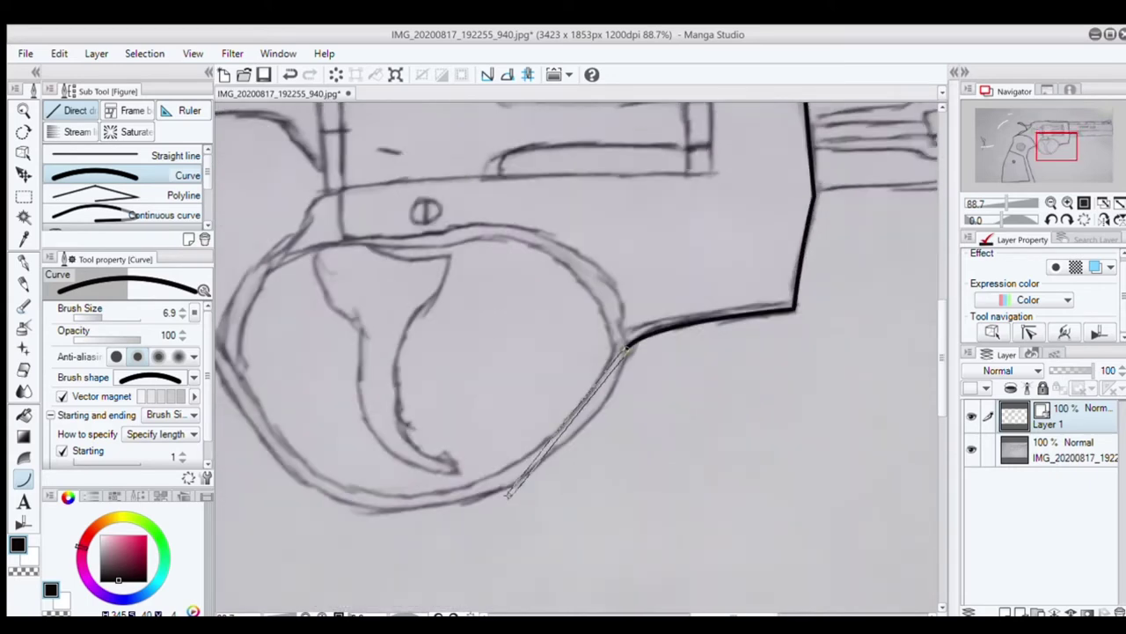
{"action": "left_click", "coordinate": [530, 471]}
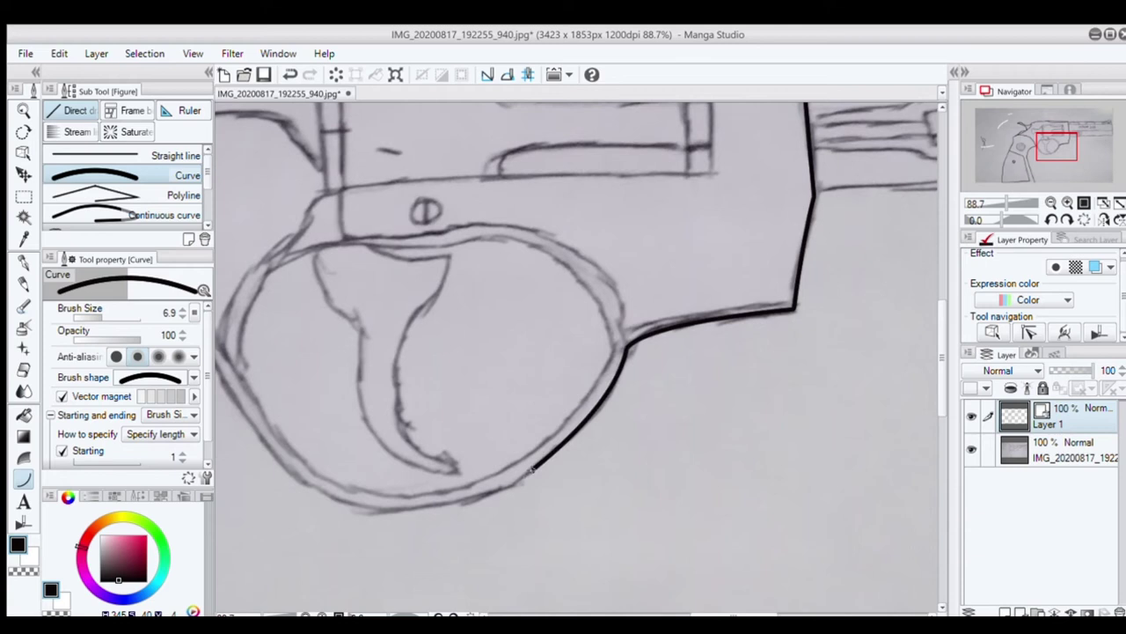
{"action": "left_click", "coordinate": [378, 509]}
{"action": "left_click_drag", "start_coordinate": [379, 509], "coordinate": [249, 421]}
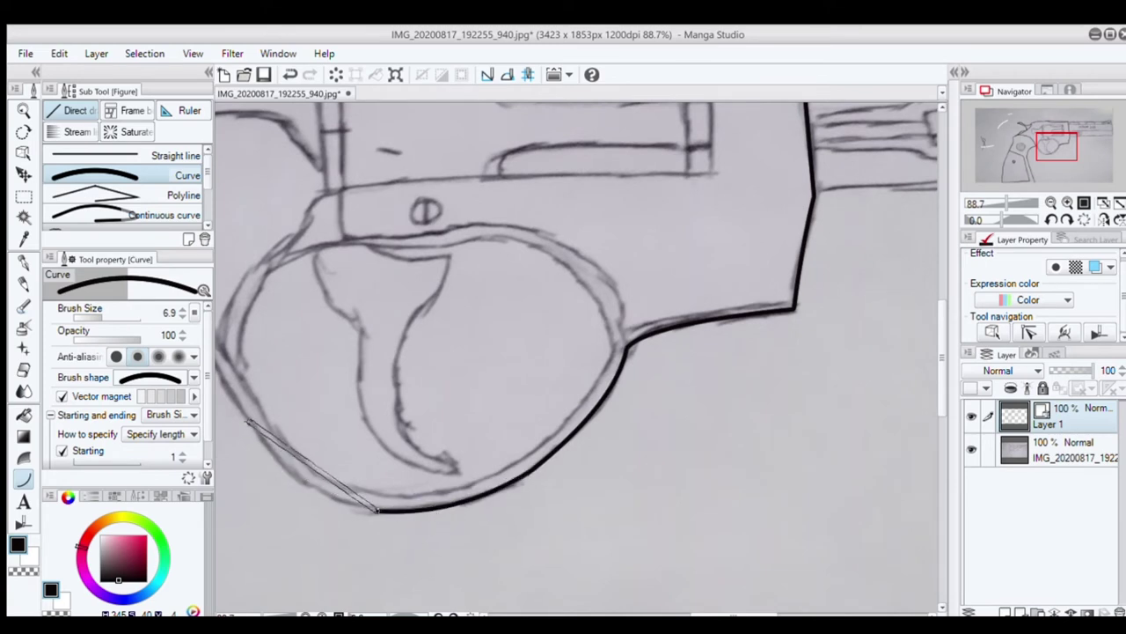
{"action": "left_click", "coordinate": [304, 507]}
{"action": "scroll", "coordinate": [507, 308], "scroll_direction": "left", "scroll_amount": 4}
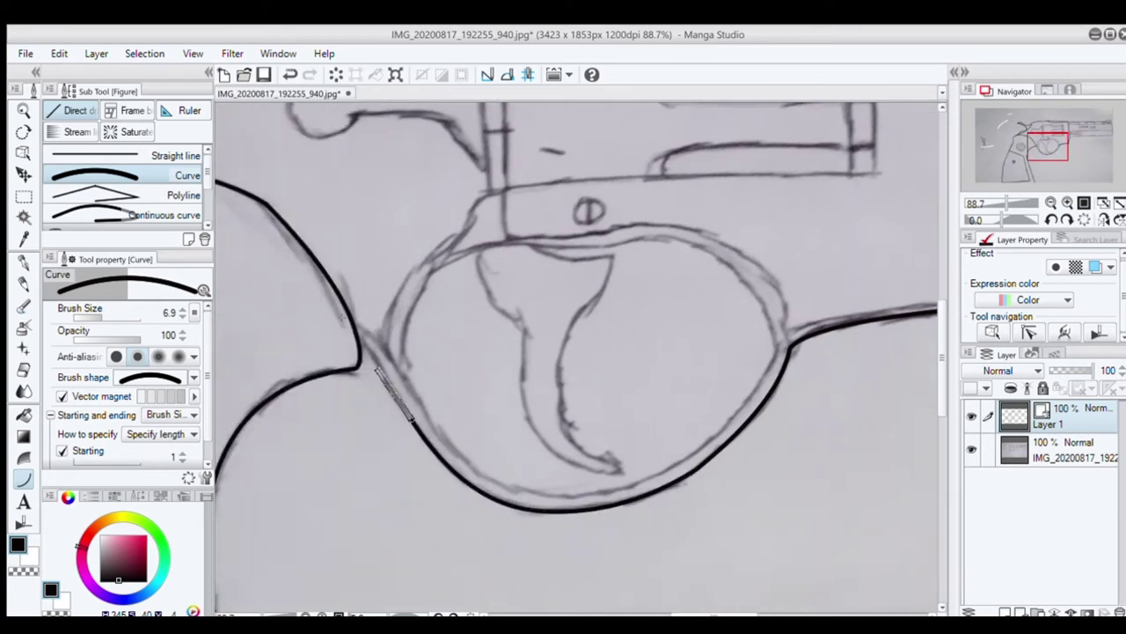
{"action": "double_click", "coordinate": [359, 343]}
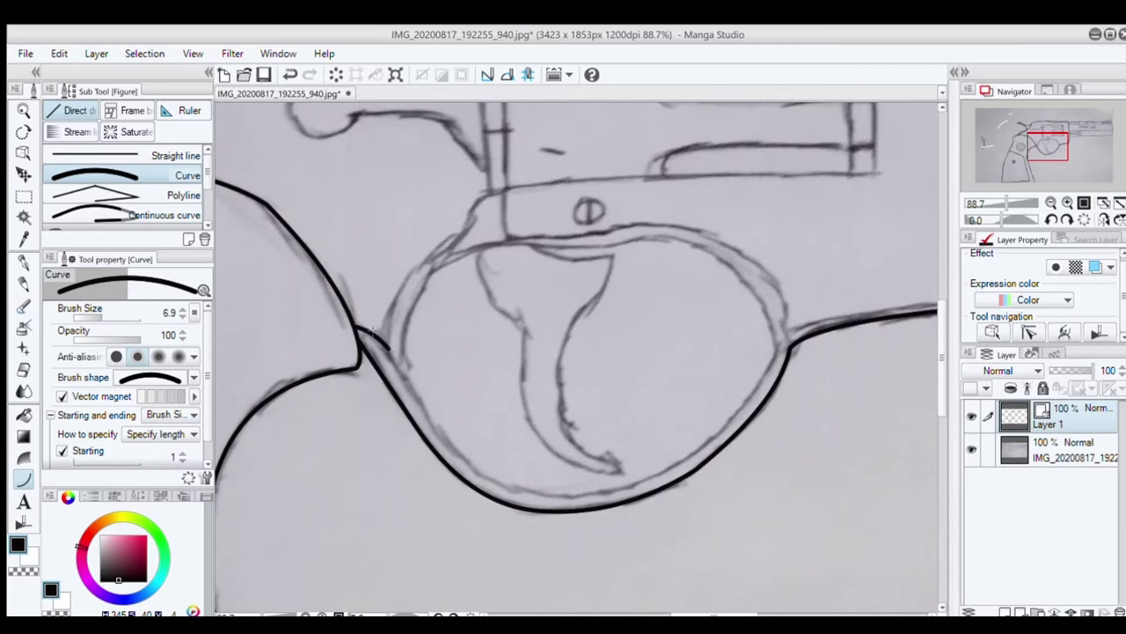
Redraw the short curve joining the grip to the trigger guard and trace the guard's inner edge around to the frame above the trigger.
{"action": "key", "text": "ctrl+z"}
{"action": "left_click_drag", "start_coordinate": [350, 317], "coordinate": [394, 359]}
{"action": "mouse_move", "coordinate": [426, 407]}
{"action": "left_mouse_down"}
{"action": "mouse_move", "coordinate": [490, 479]}
{"action": "mouse_move", "coordinate": [640, 481]}
{"action": "mouse_move", "coordinate": [708, 445]}
{"action": "mouse_move", "coordinate": [775, 350]}
{"action": "mouse_move", "coordinate": [674, 237]}
{"action": "mouse_move", "coordinate": [572, 247]}
{"action": "left_mouse_up"}
{"action": "left_click", "coordinate": [559, 510]}
{"action": "left_click", "coordinate": [738, 438]}
{"action": "left_click", "coordinate": [766, 257]}
{"action": "left_click", "coordinate": [654, 236]}
{"action": "left_click", "coordinate": [608, 246]}
{"action": "left_click", "coordinate": [506, 240]}
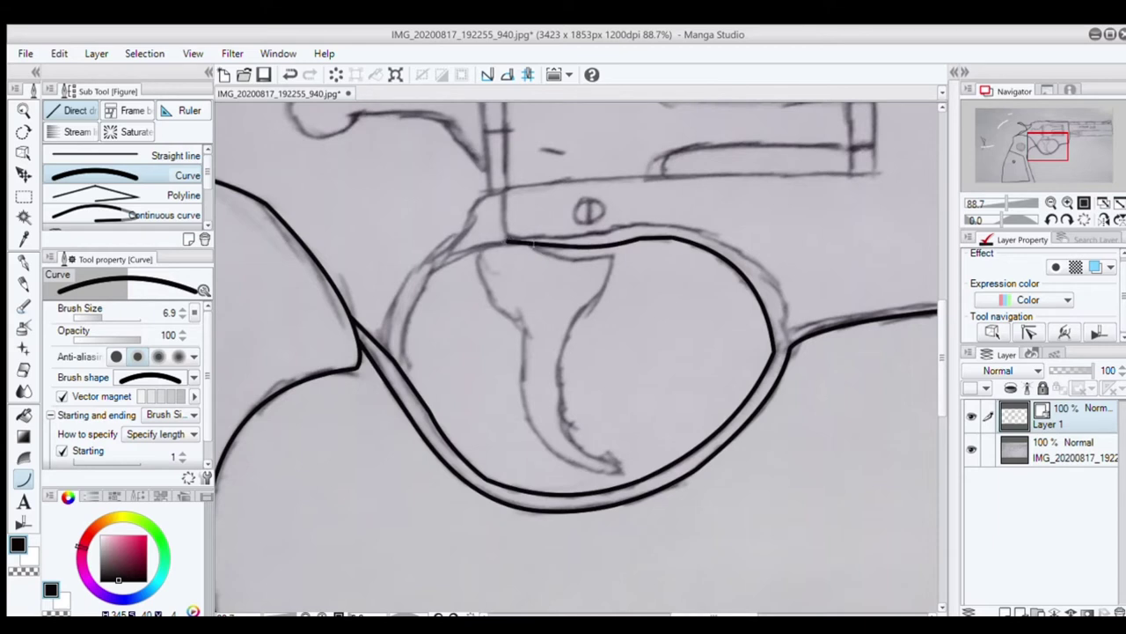
Trace the trigger's top edge and its curved front edge down to the pointed tip.
{"action": "left_click", "coordinate": [614, 257]}
{"action": "mouse_move", "coordinate": [614, 257]}
{"action": "left_mouse_down"}
{"action": "mouse_move", "coordinate": [607, 295]}
{"action": "mouse_move", "coordinate": [572, 325]}
{"action": "left_mouse_up"}
{"action": "left_click", "coordinate": [605, 299]}
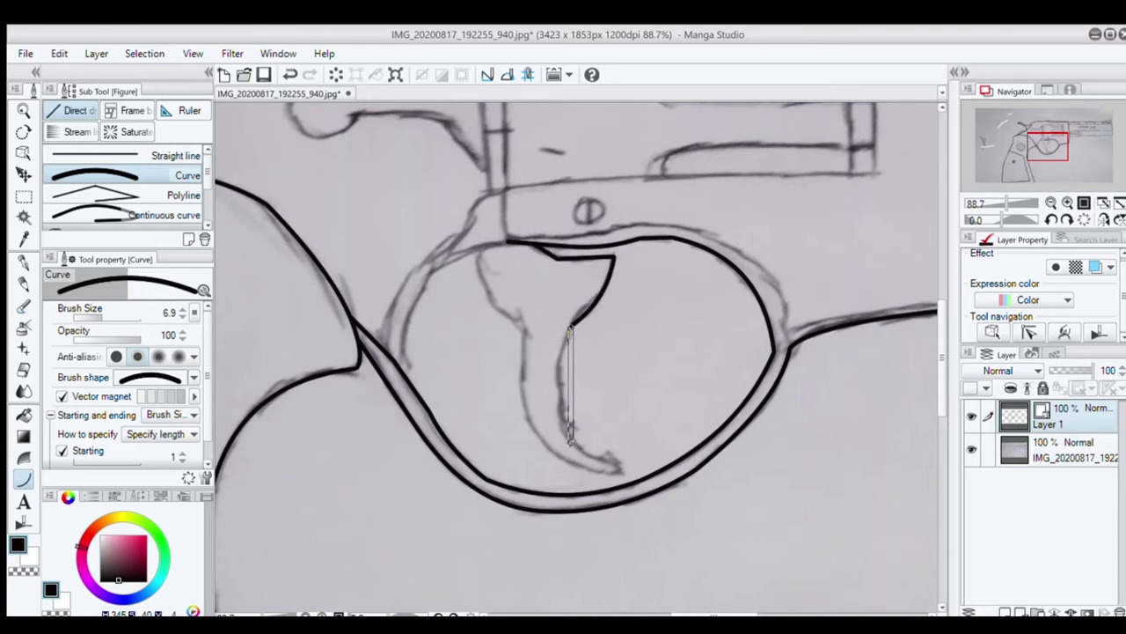
{"action": "left_click", "coordinate": [572, 442]}
{"action": "left_click", "coordinate": [622, 467]}
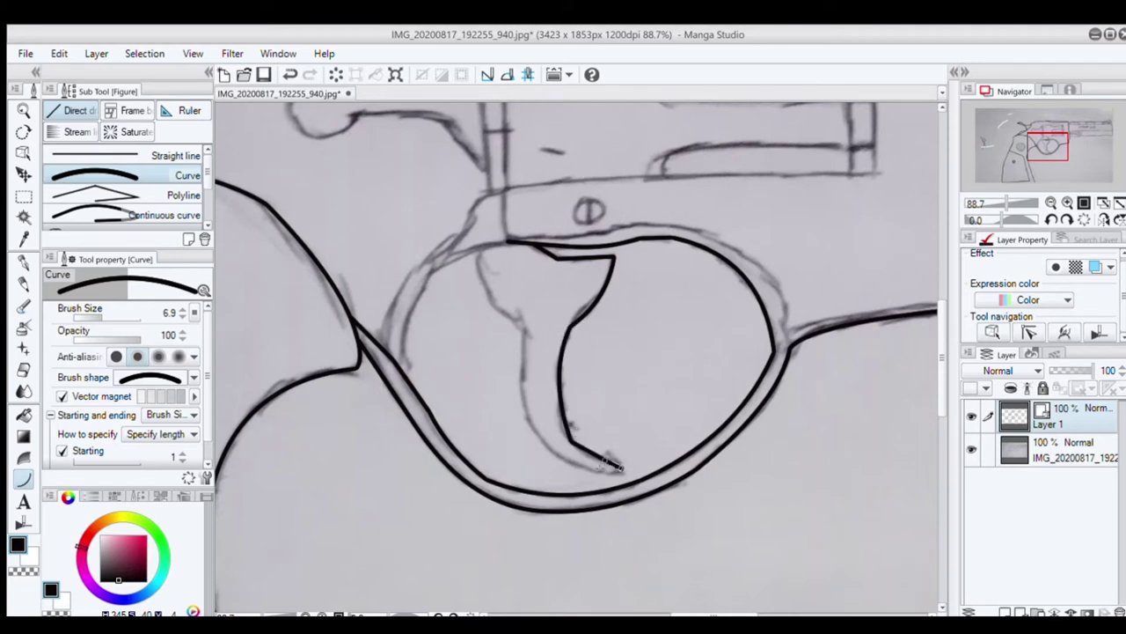
Trace the trigger's rear edge from the tip up to the inner edge of the guard.
{"action": "left_click", "coordinate": [589, 472]}
{"action": "mouse_move", "coordinate": [562, 462]}
{"action": "left_mouse_down"}
{"action": "mouse_move", "coordinate": [528, 422]}
{"action": "mouse_move", "coordinate": [521, 379]}
{"action": "left_mouse_up"}
{"action": "left_click", "coordinate": [521, 426]}
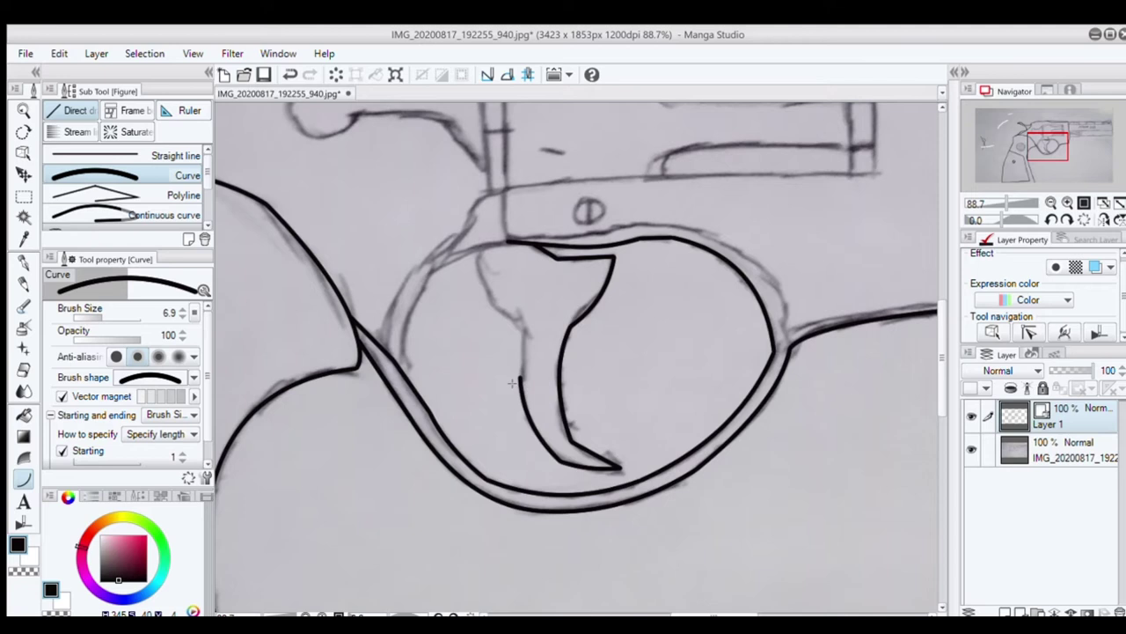
{"action": "left_click", "coordinate": [522, 319]}
{"action": "left_click", "coordinate": [475, 253]}
{"action": "left_click", "coordinate": [476, 306]}
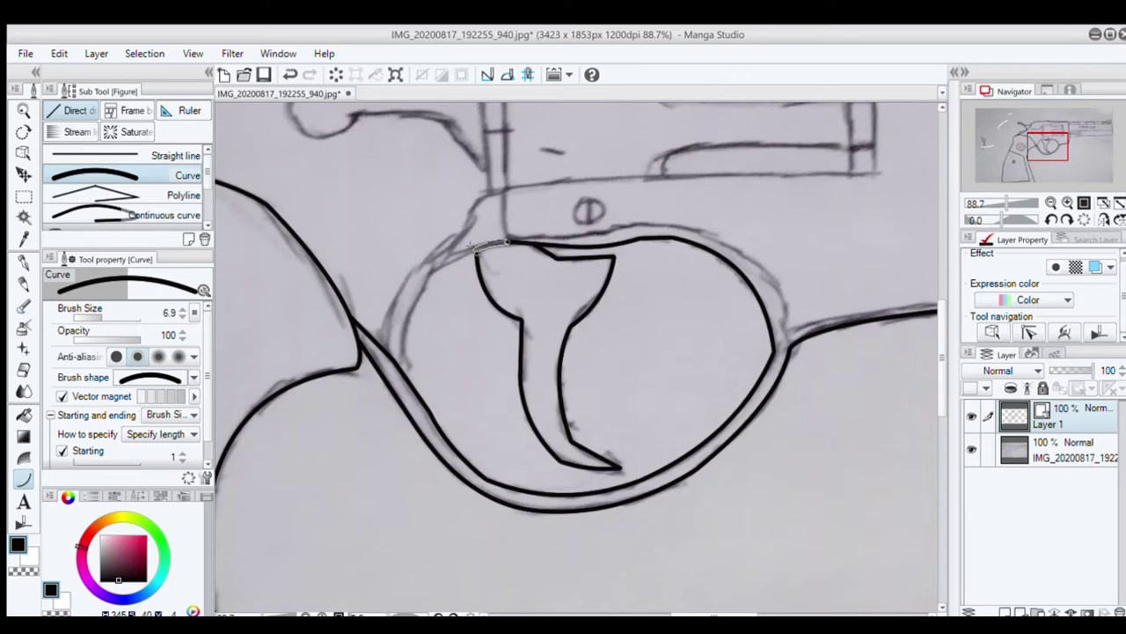
Trace the inner and outer edges of the trigger guard's rear part between the grip and the cylinder.
{"action": "left_click", "coordinate": [508, 241]}
{"action": "left_click", "coordinate": [444, 262]}
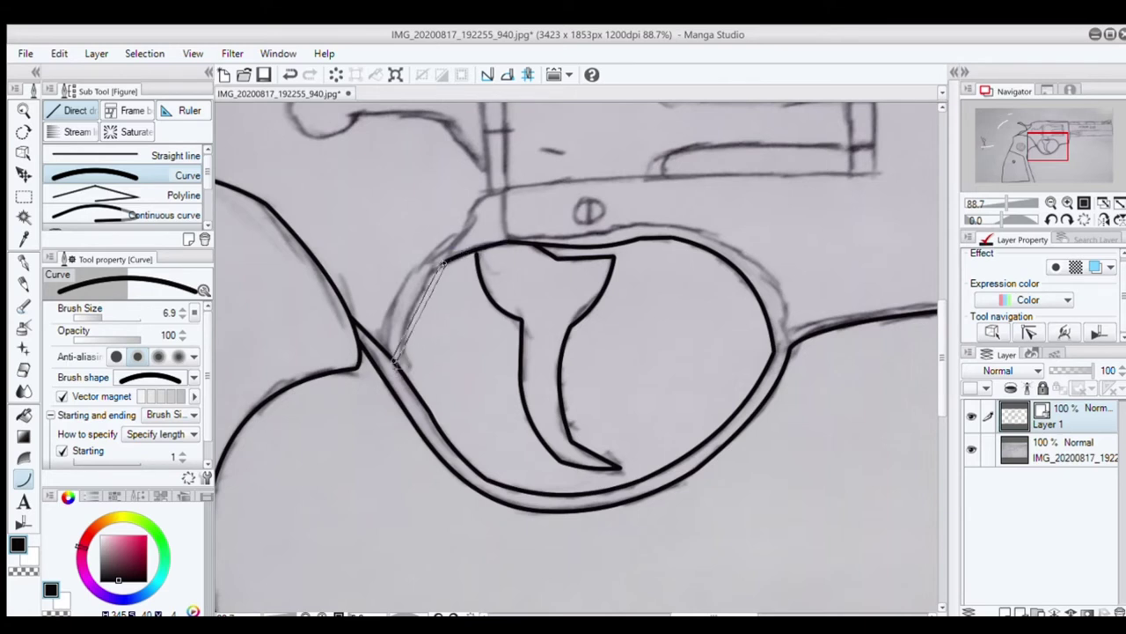
{"action": "left_click", "coordinate": [401, 362]}
{"action": "left_click_drag", "start_coordinate": [380, 345], "coordinate": [471, 218]}
{"action": "left_click", "coordinate": [403, 271]}
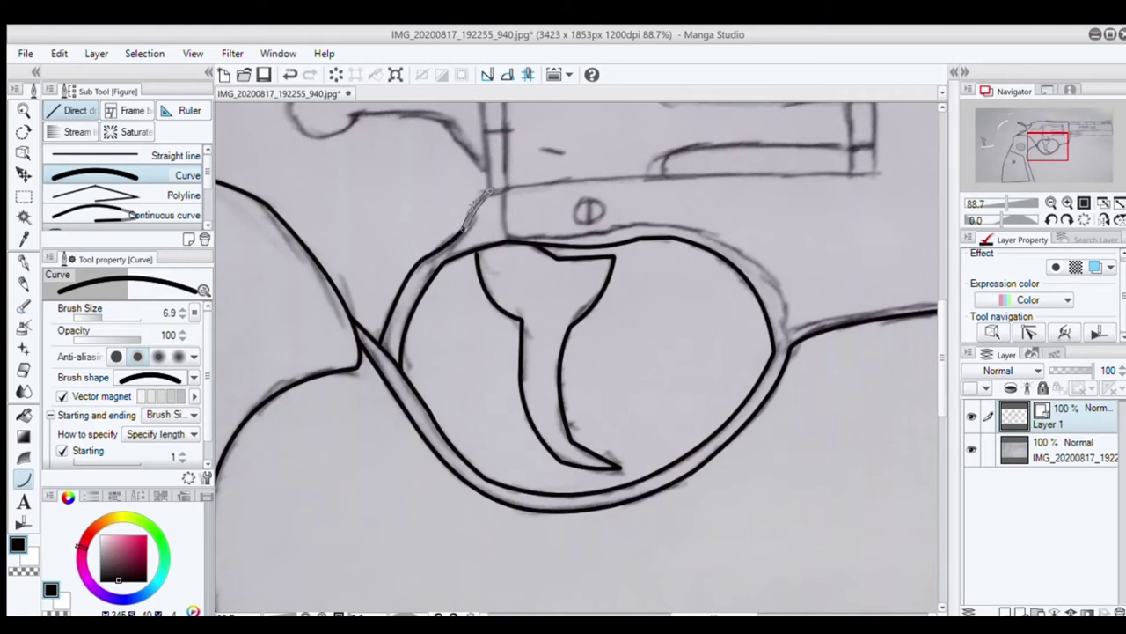
Trace the short upright line below the cylinder's rear corner and close its top to the guard's outer edge.
{"action": "scroll", "coordinate": [490, 202], "scroll_direction": "up", "scroll_amount": 1}
{"action": "left_click_drag", "start_coordinate": [508, 188], "coordinate": [510, 250]}
{"action": "left_click", "coordinate": [511, 250]}
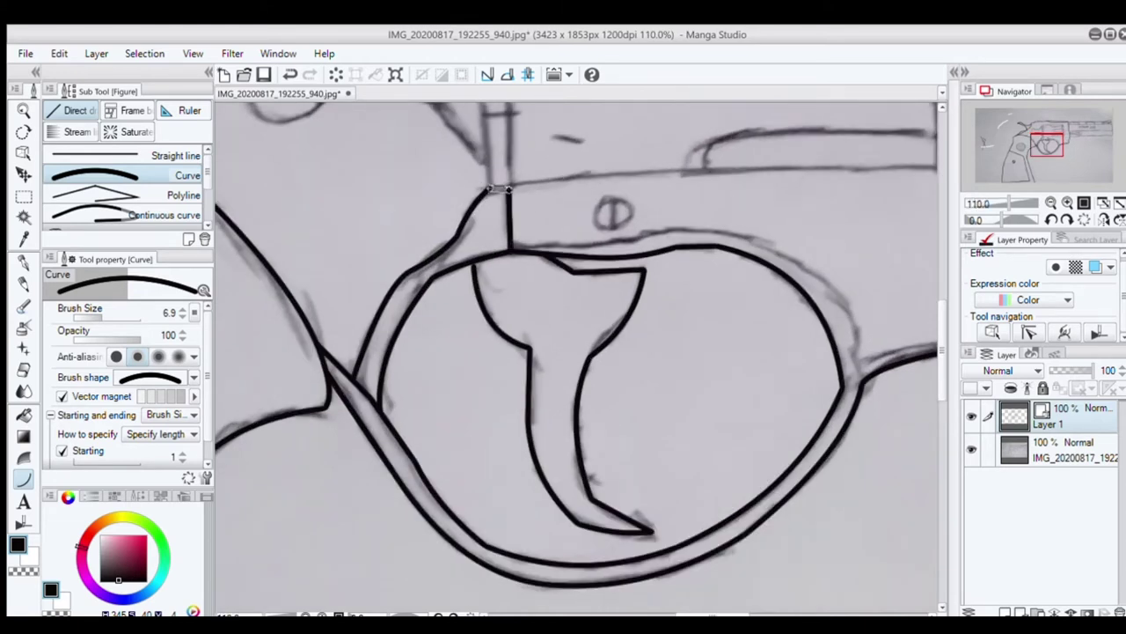
{"action": "left_click", "coordinate": [509, 189]}
Trace the outer edge of the trigger guard's upper part from the upright line forward and down to the frame's bottom edge.
{"action": "mouse_move", "coordinate": [509, 188]}
{"action": "left_mouse_down"}
{"action": "mouse_move", "coordinate": [511, 251]}
{"action": "mouse_move", "coordinate": [725, 230]}
{"action": "mouse_move", "coordinate": [827, 276]}
{"action": "mouse_move", "coordinate": [849, 304]}
{"action": "mouse_move", "coordinate": [859, 365]}
{"action": "left_mouse_up"}
{"action": "left_click", "coordinate": [511, 251]}
{"action": "left_click", "coordinate": [639, 243]}
{"action": "left_click", "coordinate": [687, 228]}
{"action": "left_click", "coordinate": [849, 304]}
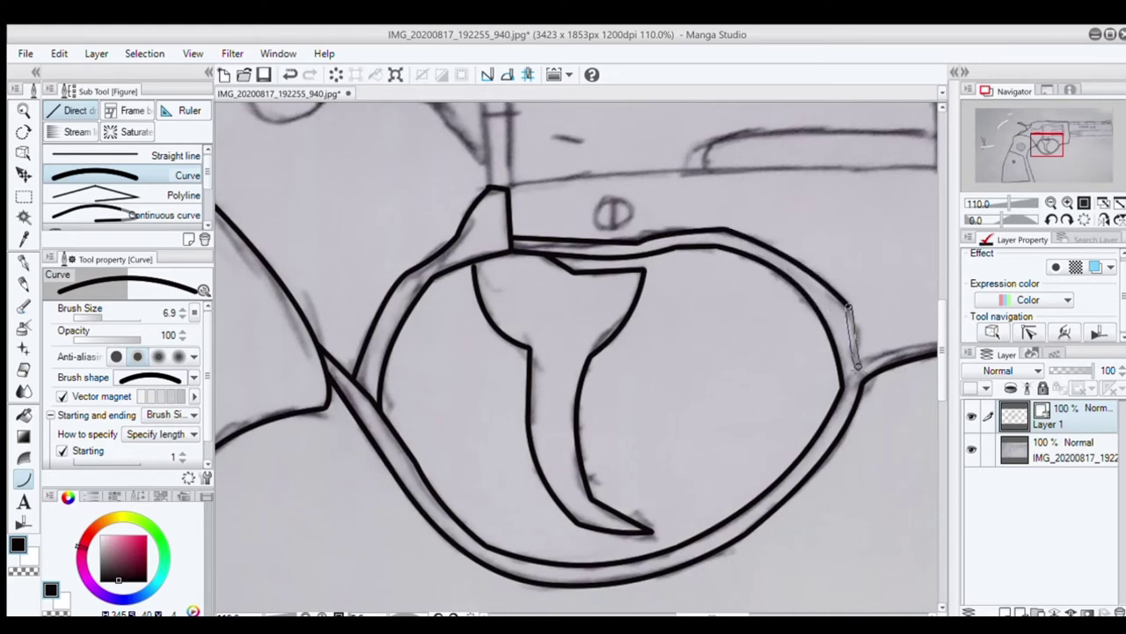
{"action": "left_click", "coordinate": [859, 357]}
Trace the second, inner line along the frame's bottom edge from the trigger guard to the front corner.
{"action": "scroll", "coordinate": [843, 384], "scroll_direction": "down", "scroll_amount": 1}
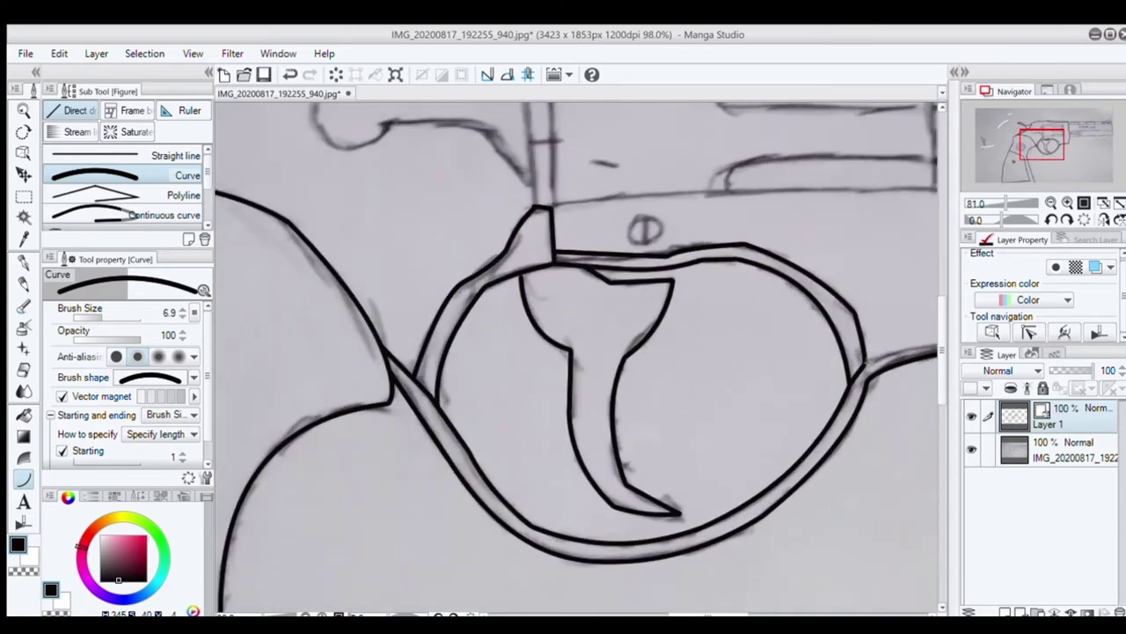
{"action": "left_click_drag", "start_coordinate": [1031, 155], "coordinate": [1045, 153]}
{"action": "left_click", "coordinate": [651, 378]}
{"action": "left_click_drag", "start_coordinate": [643, 380], "coordinate": [725, 368]}
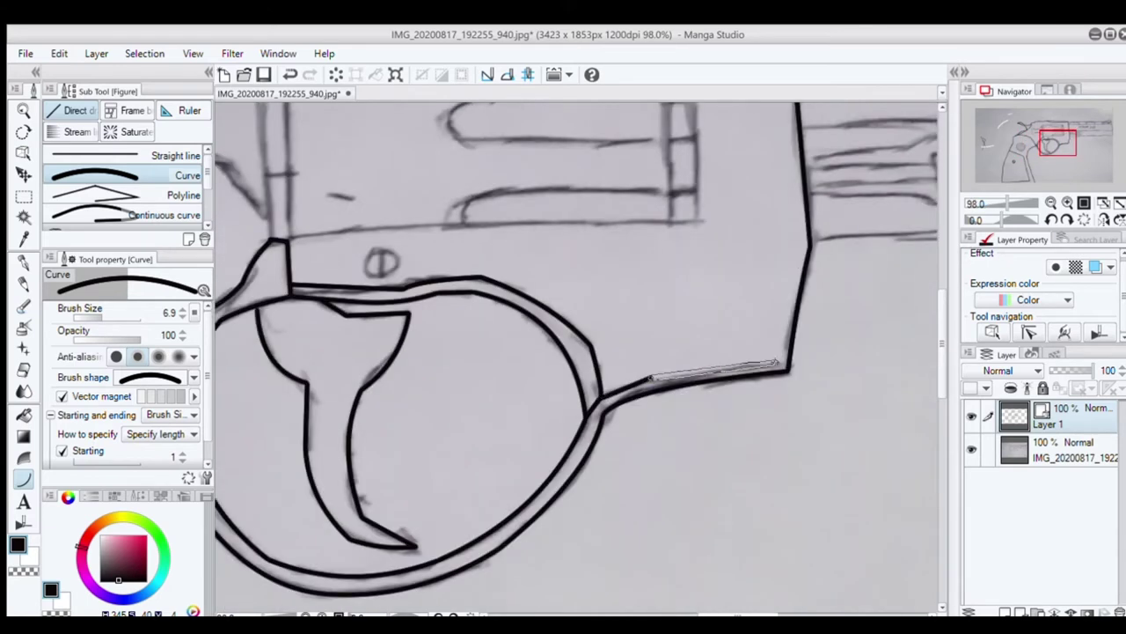
{"action": "double_click", "coordinate": [789, 368]}
Trace the four-sided outline of the cylinder inside the frame.
{"action": "scroll", "coordinate": [792, 365], "scroll_direction": "down", "scroll_amount": 1}
{"action": "scroll", "coordinate": [800, 357], "scroll_direction": "down", "scroll_amount": 9}
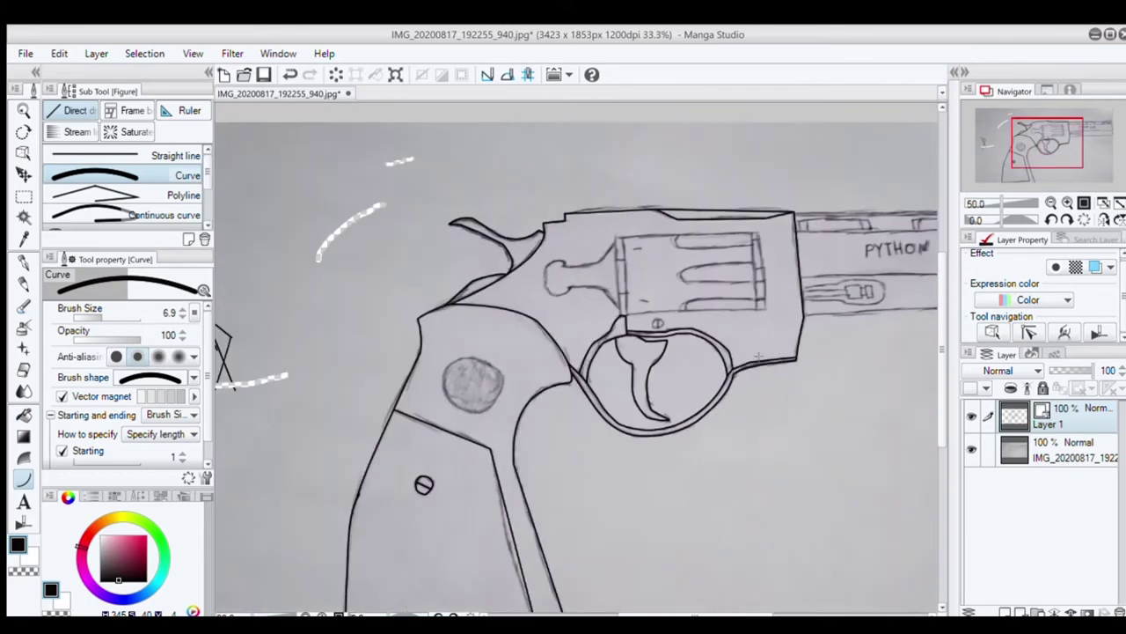
{"action": "scroll", "coordinate": [648, 343], "scroll_direction": "up", "scroll_amount": 10}
{"action": "mouse_move", "coordinate": [631, 295]}
{"action": "left_mouse_down"}
{"action": "mouse_move", "coordinate": [619, 139]}
{"action": "mouse_move", "coordinate": [906, 130]}
{"action": "mouse_move", "coordinate": [920, 283]}
{"action": "mouse_move", "coordinate": [621, 293]}
{"action": "left_mouse_up"}
{"action": "left_click", "coordinate": [619, 138]}
{"action": "left_click", "coordinate": [906, 129]}
{"action": "left_click", "coordinate": [919, 283]}
{"action": "left_click", "coordinate": [623, 293]}
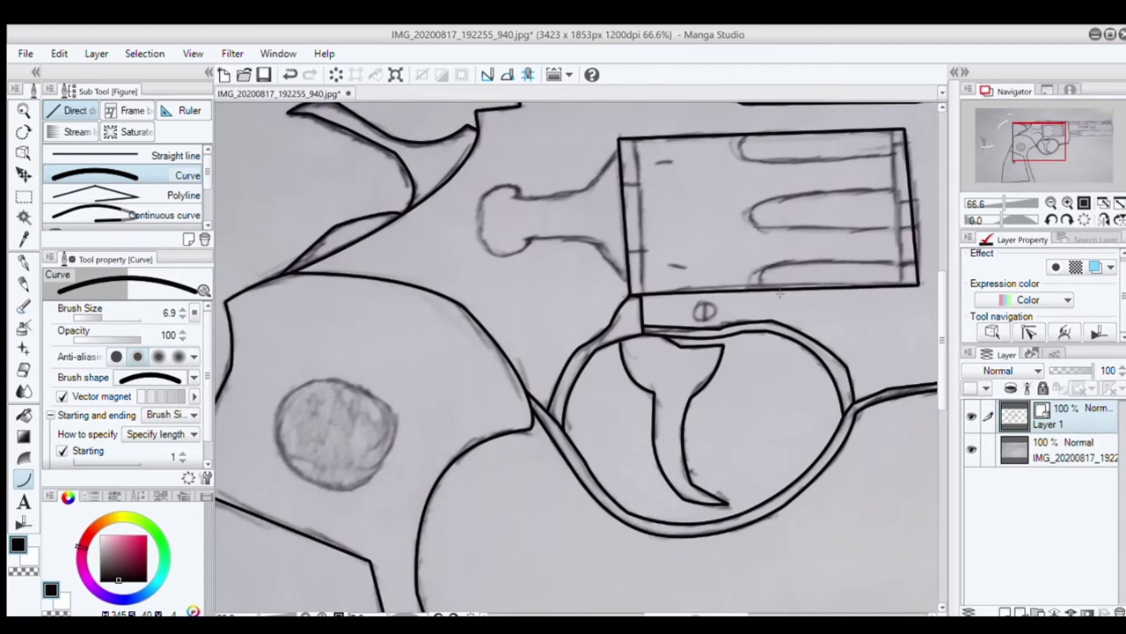
Trace the narrow band at the cylinder's front end with its short cross lines.
{"action": "scroll", "coordinate": [920, 283], "scroll_direction": "down", "scroll_amount": 3}
{"action": "left_click_drag", "start_coordinate": [924, 281], "coordinate": [724, 280]}
{"action": "scroll", "coordinate": [737, 214], "scroll_direction": "up", "scroll_amount": 5}
{"action": "left_click_drag", "start_coordinate": [686, 153], "coordinate": [698, 339]}
{"action": "left_click", "coordinate": [698, 339]}
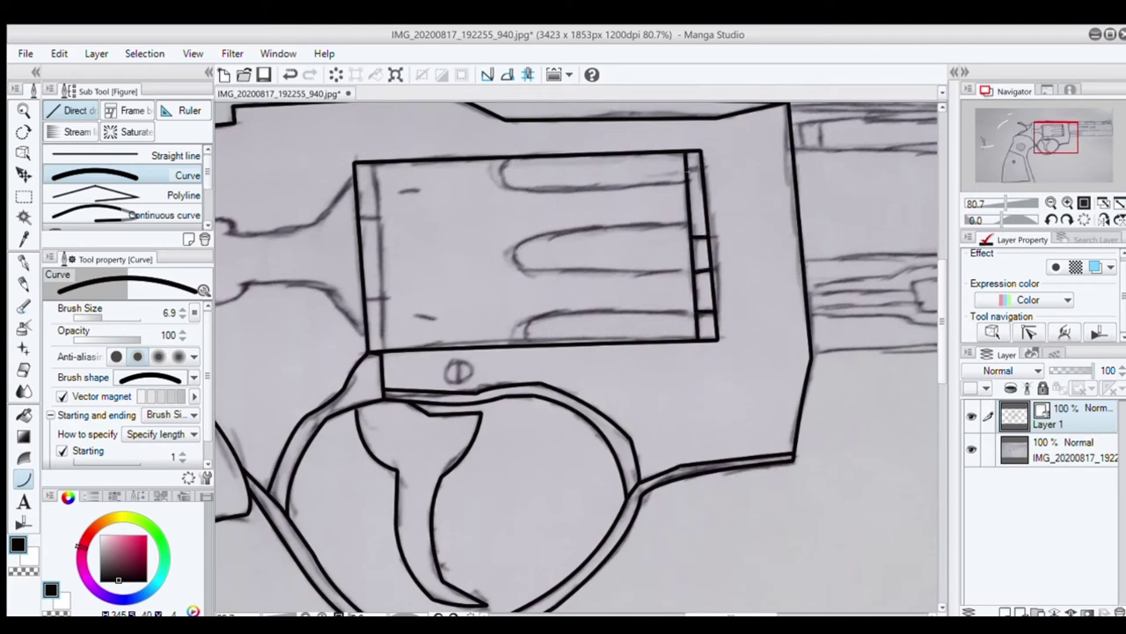
Trace the three round-ended flutes on the cylinder, extending back from the front band.
{"action": "left_click_drag", "start_coordinate": [688, 181], "coordinate": [513, 187]}
{"action": "left_click", "coordinate": [513, 187]}
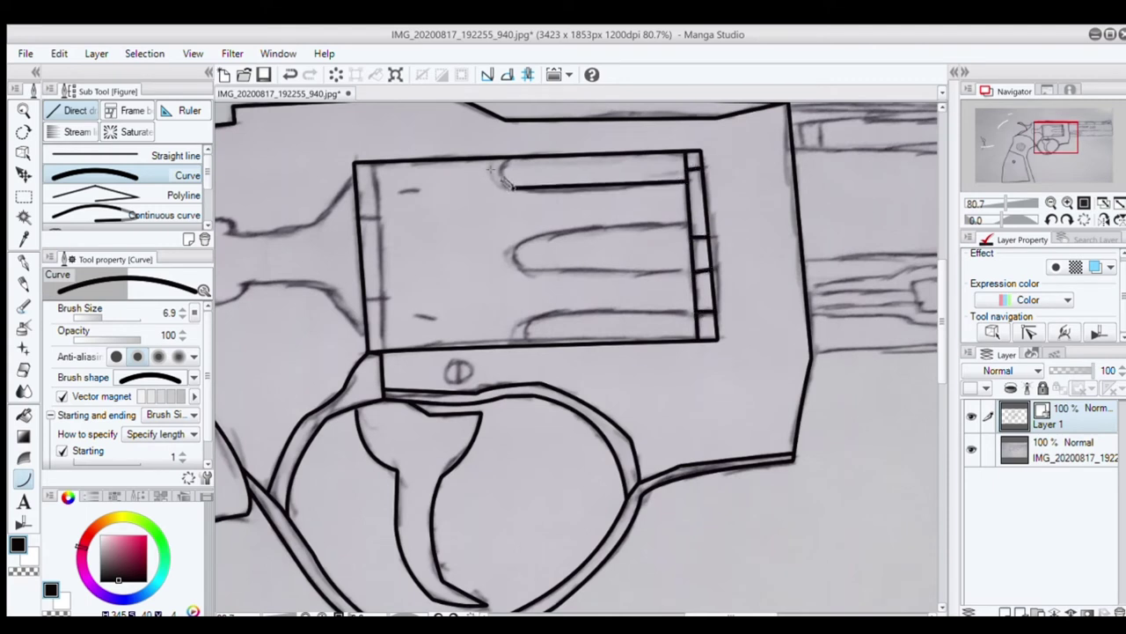
{"action": "left_click_drag", "start_coordinate": [691, 227], "coordinate": [523, 235]}
{"action": "left_click", "coordinate": [581, 221]}
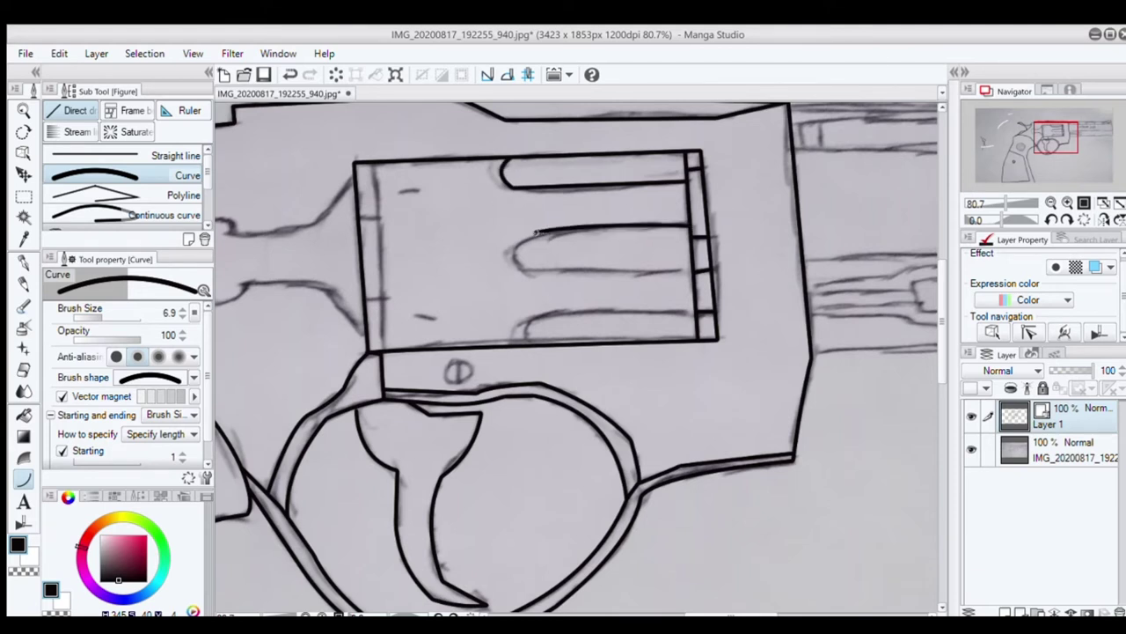
{"action": "left_click", "coordinate": [492, 256]}
{"action": "left_click_drag", "start_coordinate": [537, 272], "coordinate": [696, 271]}
{"action": "left_click", "coordinate": [686, 278]}
{"action": "left_click_drag", "start_coordinate": [696, 312], "coordinate": [537, 316]}
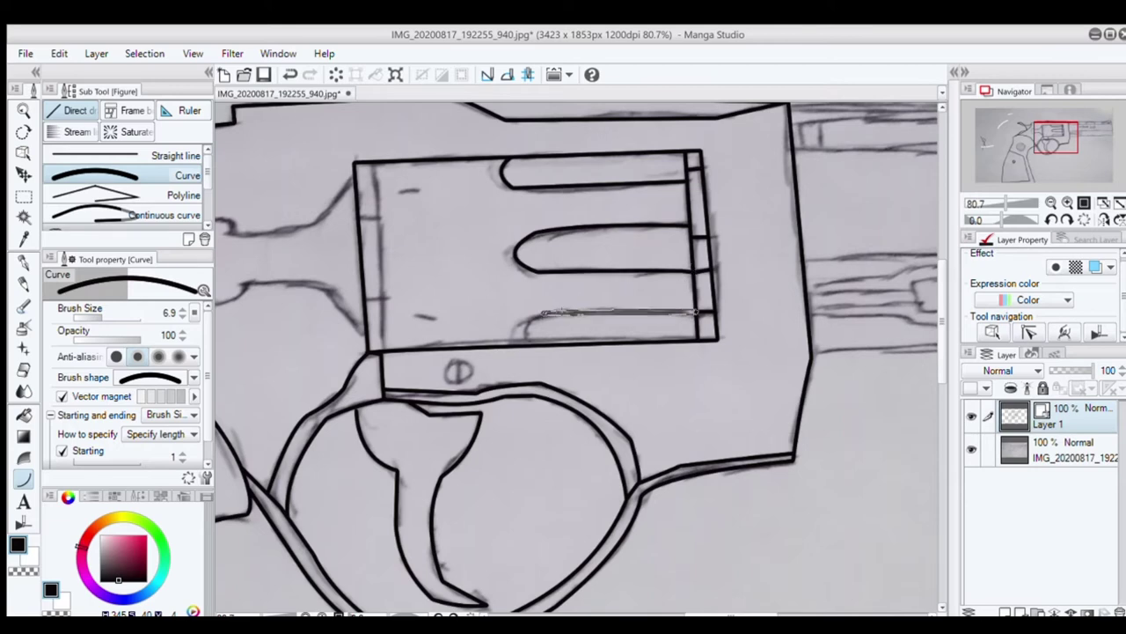
{"action": "left_click", "coordinate": [530, 321]}
Trace the two short dashes on the cylinder and the narrow band with cross lines at its rear end.
{"action": "scroll", "coordinate": [609, 320], "scroll_direction": "down", "scroll_amount": 7}
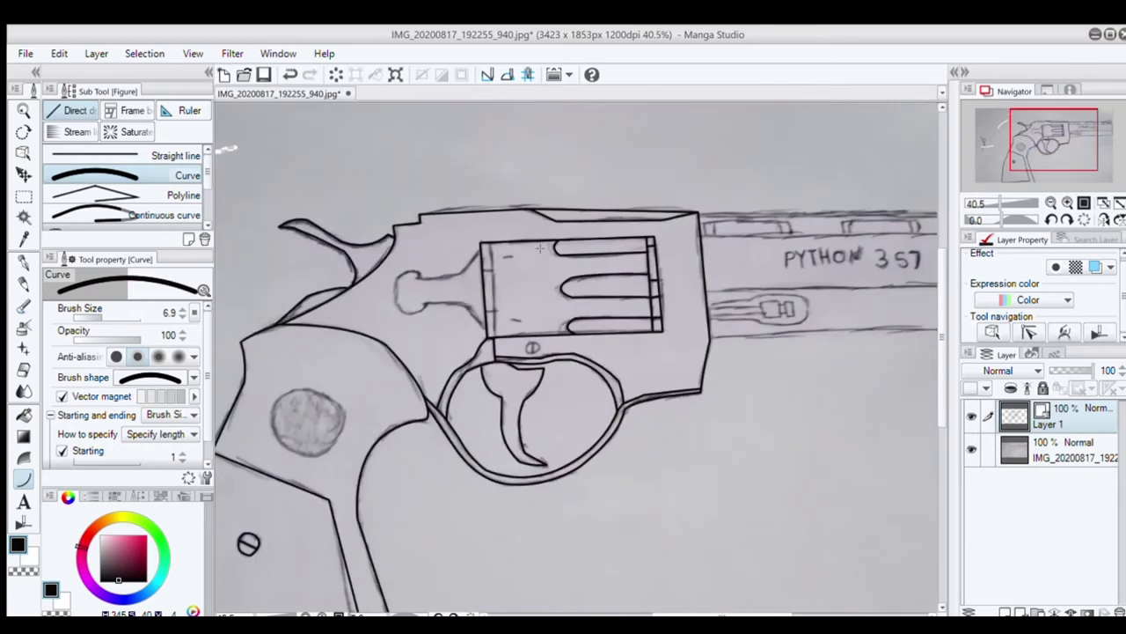
{"action": "scroll", "coordinate": [505, 252], "scroll_direction": "up", "scroll_amount": 6}
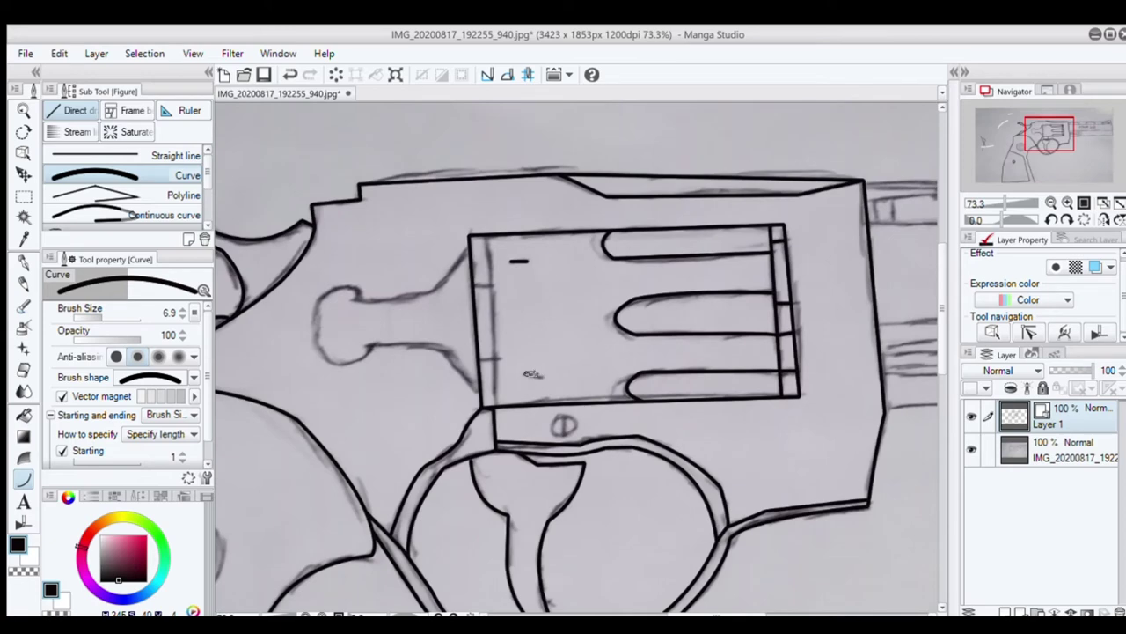
{"action": "scroll", "coordinate": [556, 374], "scroll_direction": "up", "scroll_amount": 5}
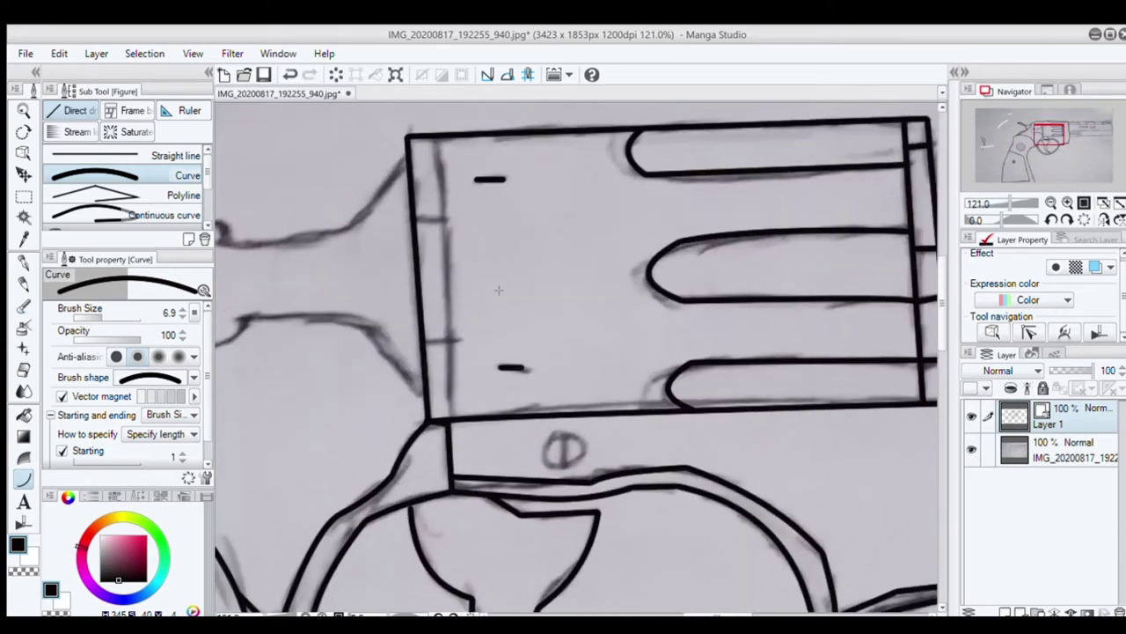
{"action": "left_click_drag", "start_coordinate": [437, 136], "coordinate": [455, 407]}
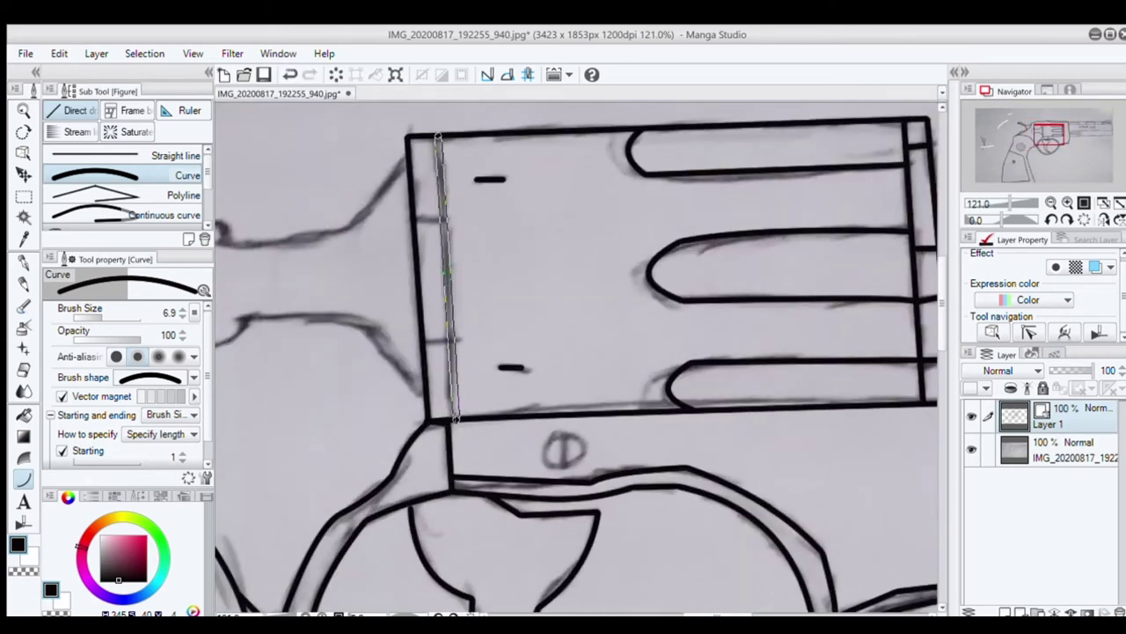
{"action": "left_click", "coordinate": [455, 418]}
{"action": "left_click_drag", "start_coordinate": [420, 340], "coordinate": [453, 340]}
Trace the upper edge of the latch behind the cylinder, from the cylinder's rear corner to the knob.
{"action": "mouse_move", "coordinate": [405, 158]}
{"action": "left_mouse_down"}
{"action": "mouse_move", "coordinate": [338, 234]}
{"action": "mouse_move", "coordinate": [242, 239]}
{"action": "mouse_move", "coordinate": [537, 239]}
{"action": "left_mouse_up"}
{"action": "left_click", "coordinate": [338, 234]}
{"action": "scroll", "coordinate": [337, 234], "scroll_direction": "down", "scroll_amount": 1}
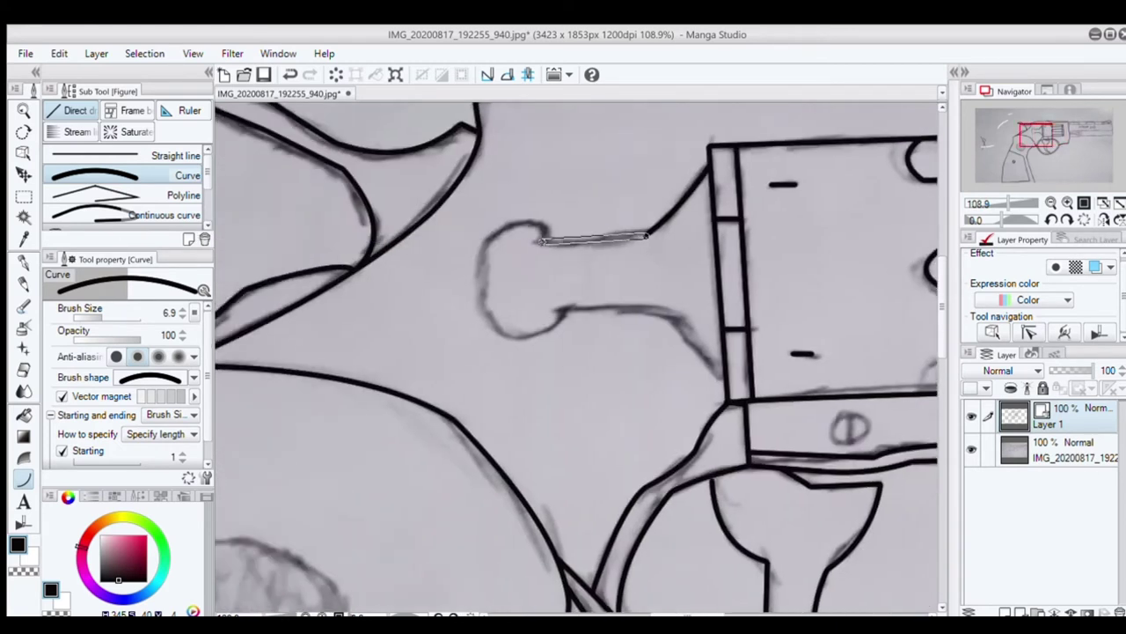
{"action": "left_click", "coordinate": [536, 238]}
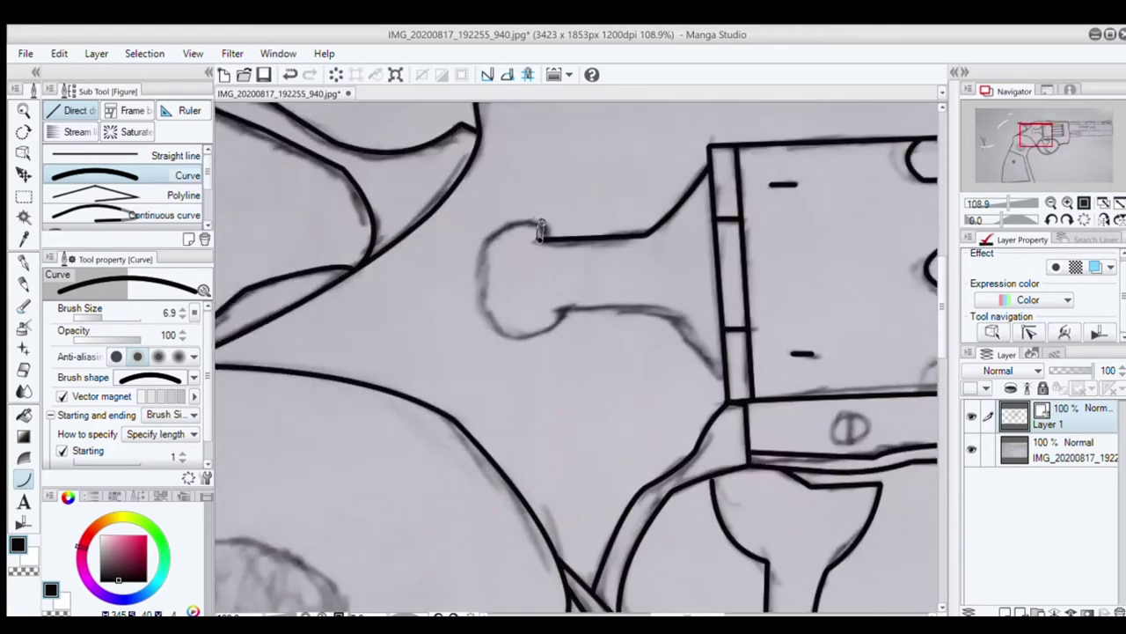
Trace the latch's rounded knob and its lower edge back to the cylinder's rear.
{"action": "mouse_move", "coordinate": [542, 223]}
{"action": "left_mouse_down"}
{"action": "mouse_move", "coordinate": [484, 248]}
{"action": "mouse_move", "coordinate": [486, 307]}
{"action": "left_mouse_up"}
{"action": "left_click", "coordinate": [495, 222]}
{"action": "left_click", "coordinate": [493, 330]}
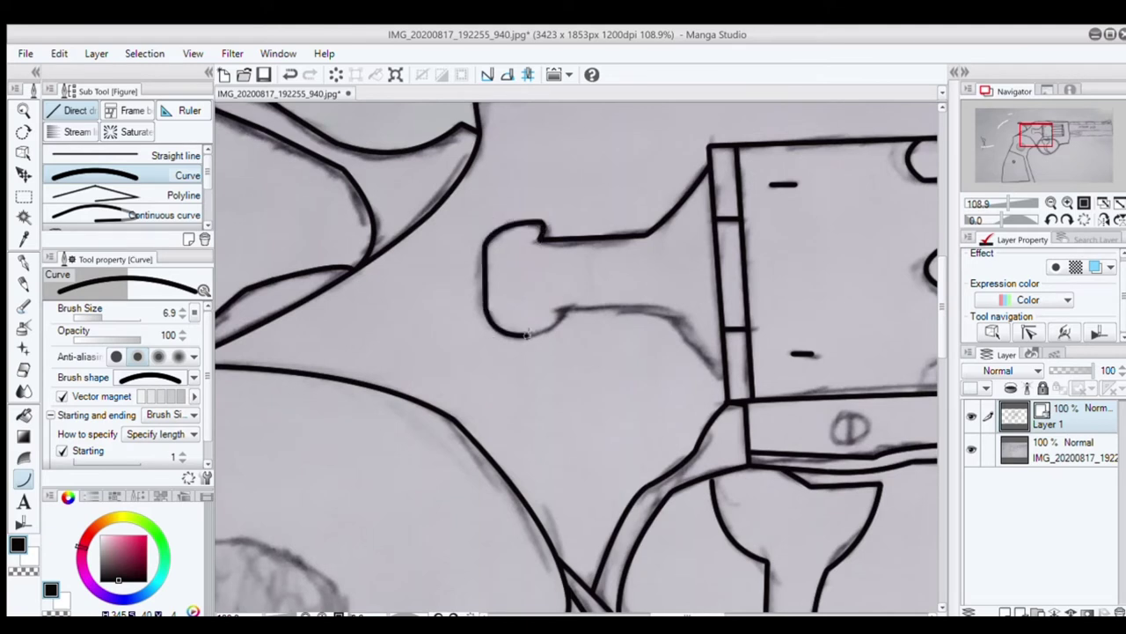
{"action": "left_click", "coordinate": [556, 334]}
{"action": "mouse_move", "coordinate": [559, 311]}
{"action": "left_mouse_down"}
{"action": "mouse_move", "coordinate": [668, 311]}
{"action": "mouse_move", "coordinate": [728, 379]}
{"action": "left_mouse_up"}
{"action": "left_click", "coordinate": [668, 311]}
{"action": "left_click", "coordinate": [696, 337]}
Trace the small round screw below the cylinder and its upright slot.
{"action": "scroll", "coordinate": [695, 304], "scroll_direction": "down", "scroll_amount": 3}
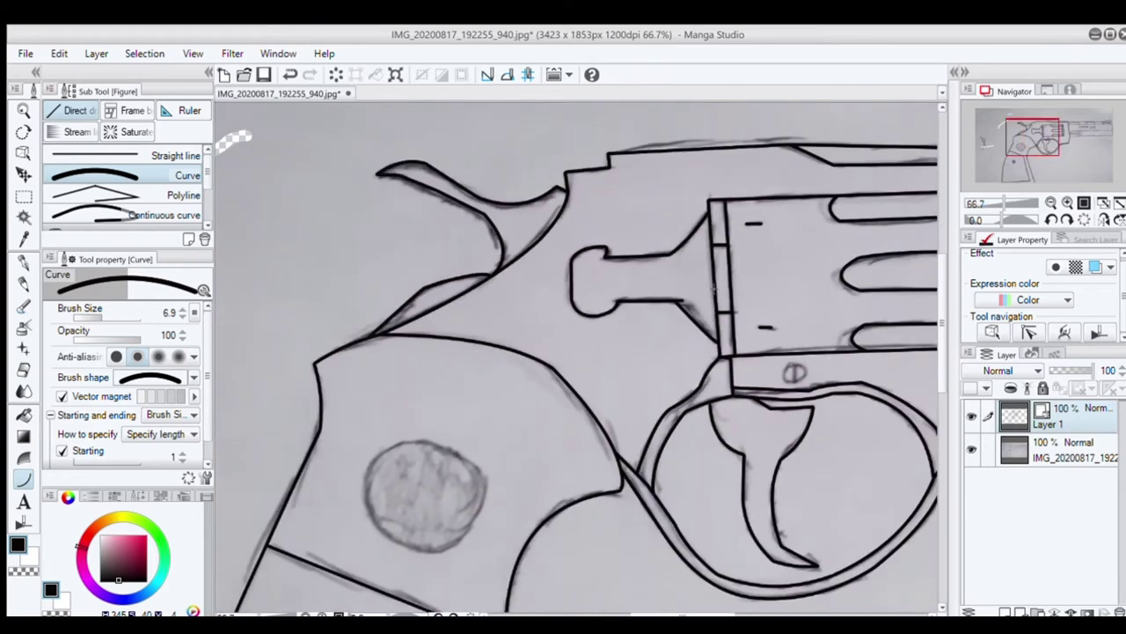
{"action": "scroll", "coordinate": [737, 396], "scroll_direction": "up", "scroll_amount": 5}
{"action": "mouse_move", "coordinate": [634, 261]}
{"action": "left_mouse_down"}
{"action": "mouse_move", "coordinate": [726, 262]}
{"action": "mouse_move", "coordinate": [694, 316]}
{"action": "mouse_move", "coordinate": [639, 323]}
{"action": "mouse_move", "coordinate": [638, 261]}
{"action": "left_mouse_up"}
{"action": "left_click", "coordinate": [709, 257]}
{"action": "left_click", "coordinate": [725, 303]}
{"action": "left_click", "coordinate": [670, 327]}
{"action": "left_click", "coordinate": [621, 295]}
{"action": "left_click", "coordinate": [674, 264]}
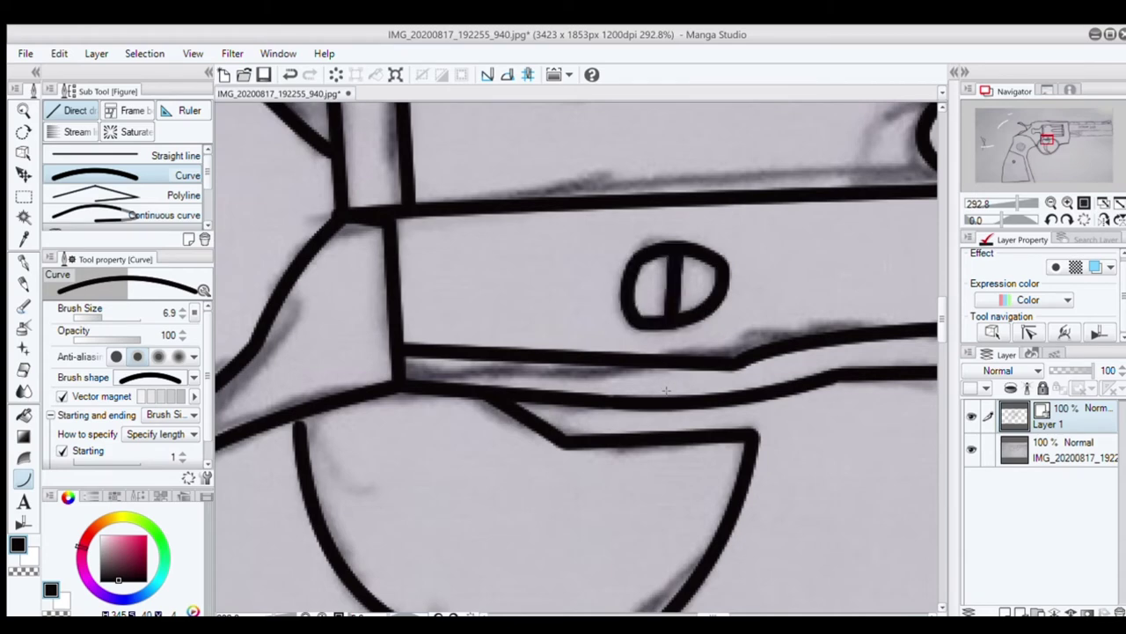
Trace the round medallion on the upper part of the grip with connected curves.
{"action": "scroll", "coordinate": [675, 264], "scroll_direction": "down", "scroll_amount": 10}
{"action": "scroll", "coordinate": [536, 299], "scroll_direction": "up", "scroll_amount": 5}
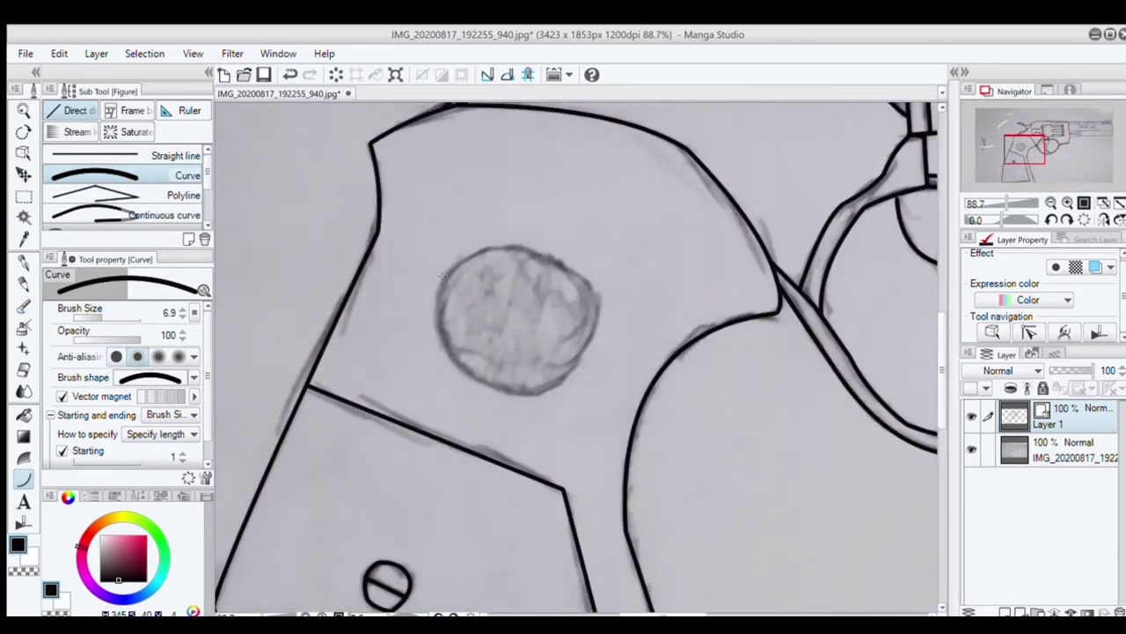
{"action": "left_click_drag", "start_coordinate": [439, 301], "coordinate": [526, 248]}
{"action": "left_click_drag", "start_coordinate": [599, 294], "coordinate": [595, 336]}
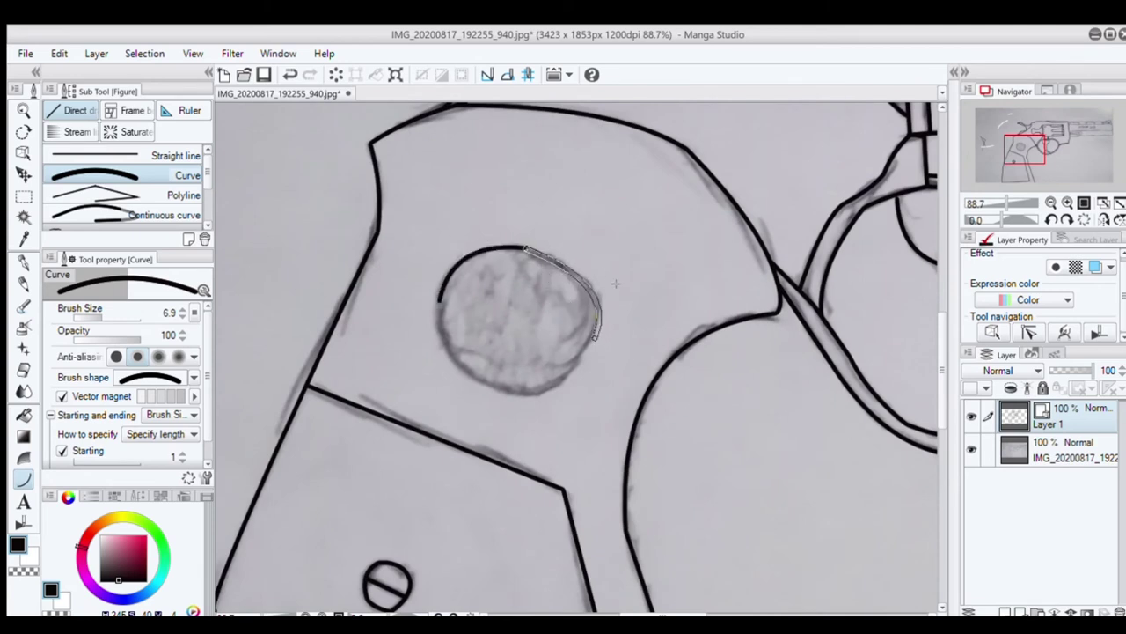
{"action": "left_click", "coordinate": [598, 267]}
{"action": "left_click_drag", "start_coordinate": [556, 387], "coordinate": [446, 349]}
{"action": "left_click", "coordinate": [570, 381]}
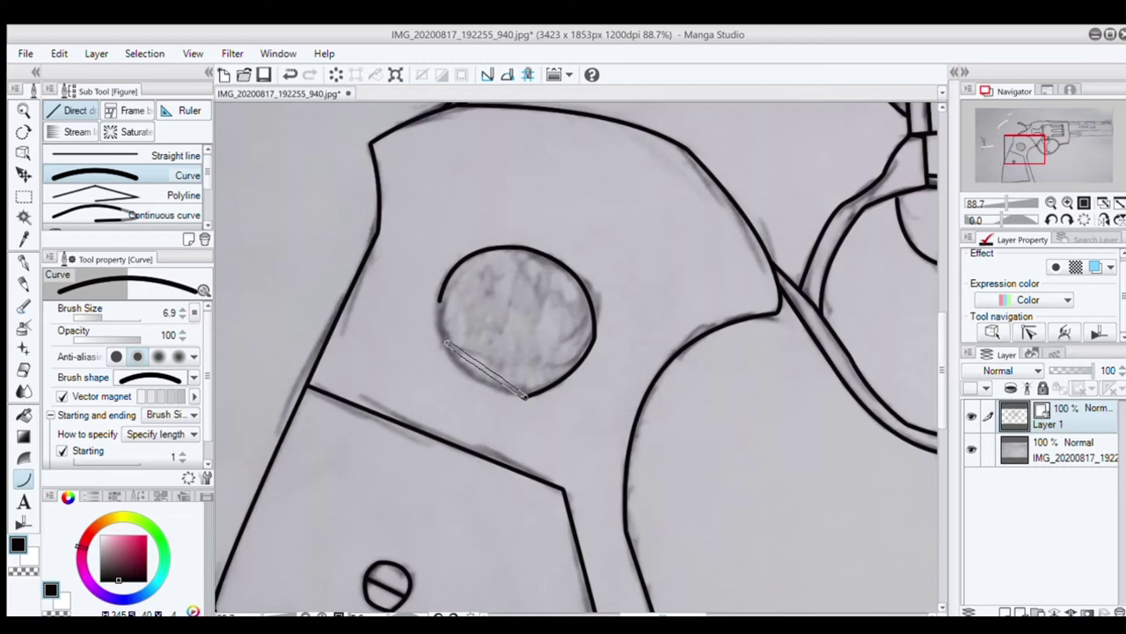
{"action": "left_click", "coordinate": [457, 382]}
{"action": "left_click", "coordinate": [431, 321]}
Trace the barrel's upper edge from the frame to the muzzle and the ramp-shaped front sight above it.
{"action": "scroll", "coordinate": [528, 330], "scroll_direction": "down", "scroll_amount": 3}
{"action": "scroll", "coordinate": [757, 155], "scroll_direction": "down", "scroll_amount": 2}
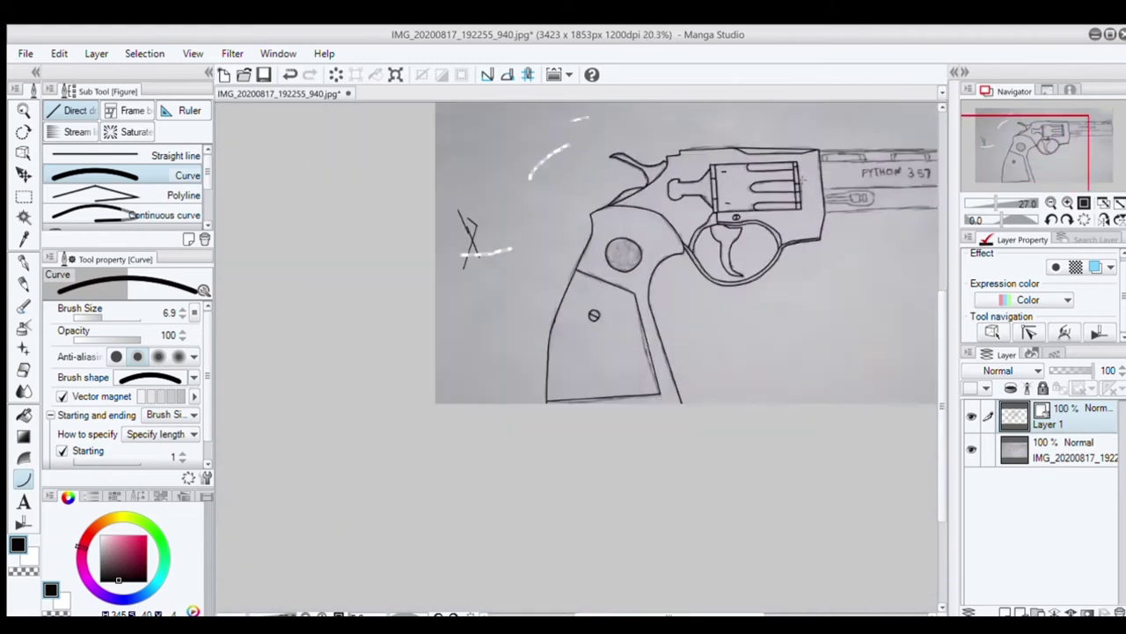
{"action": "scroll", "coordinate": [402, 251], "scroll_direction": "up", "scroll_amount": 3}
{"action": "left_click_drag", "start_coordinate": [822, 155], "coordinate": [808, 254]}
{"action": "left_click", "coordinate": [808, 254]}
{"action": "scroll", "coordinate": [829, 284], "scroll_direction": "down", "scroll_amount": 3}
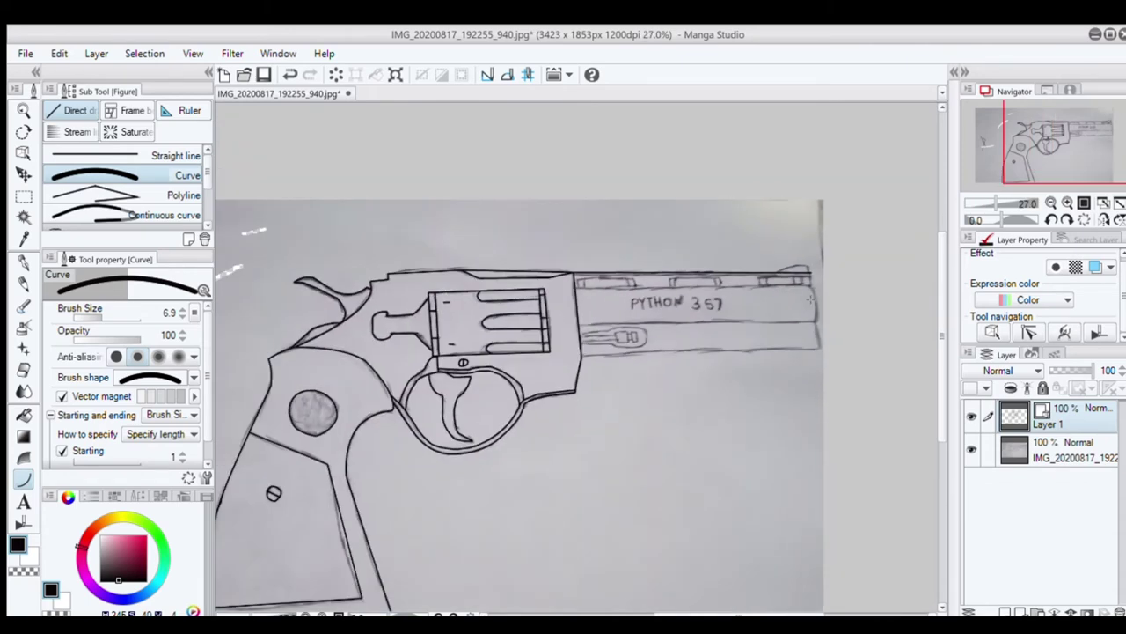
{"action": "scroll", "coordinate": [803, 286], "scroll_direction": "up", "scroll_amount": 5}
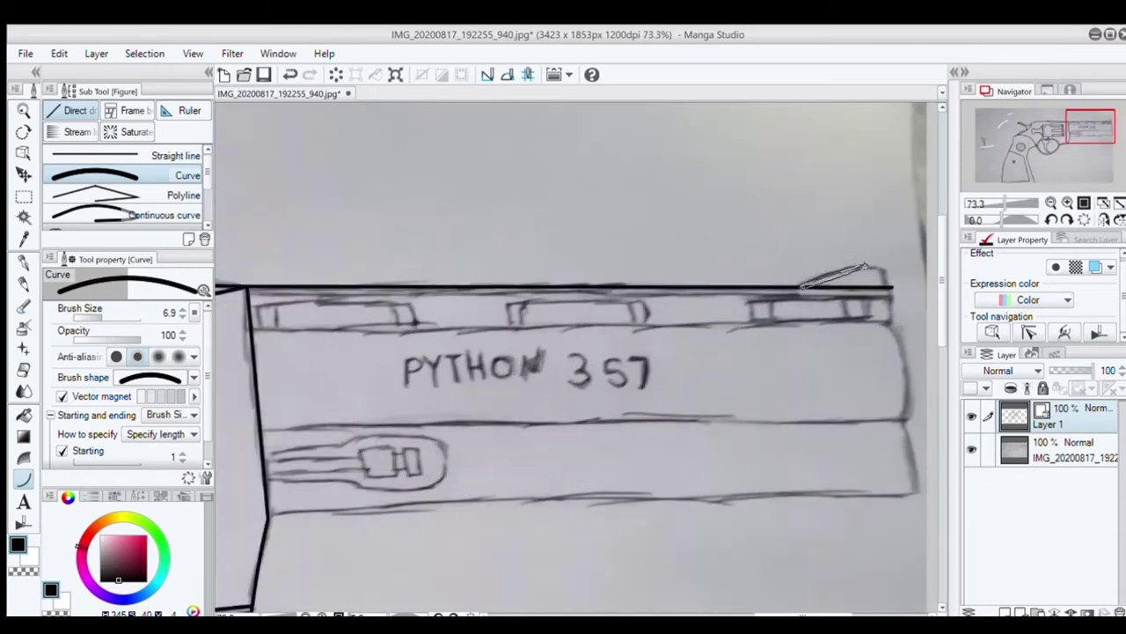
{"action": "left_click_drag", "start_coordinate": [801, 287], "coordinate": [864, 264]}
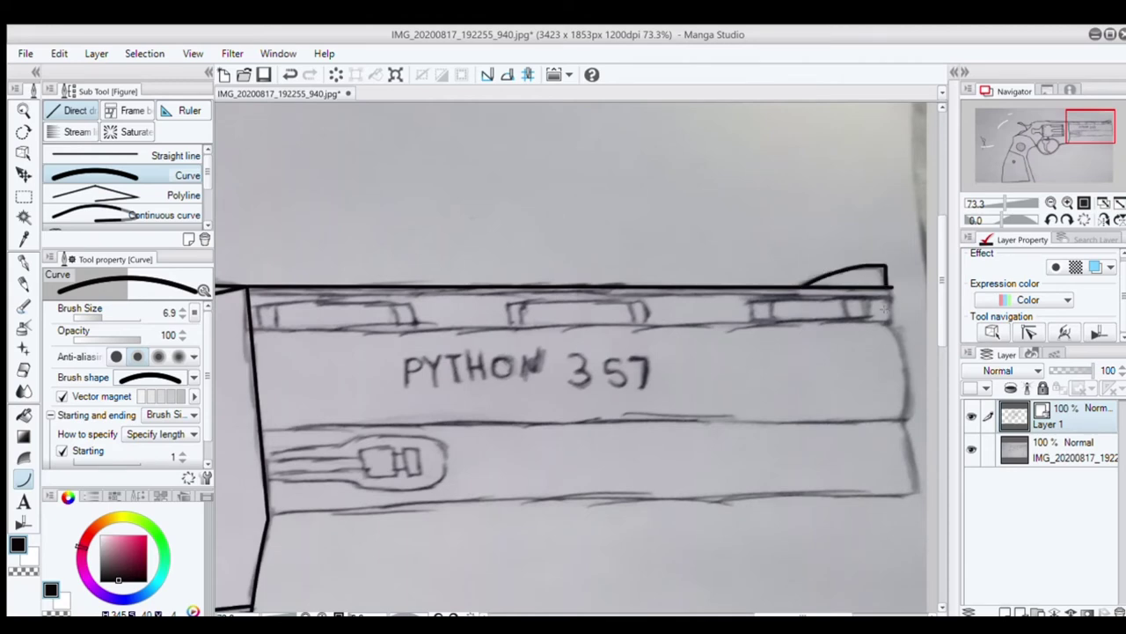
Trace the barrel rib's short front edge and its lower edge back to the frame.
{"action": "scroll", "coordinate": [885, 295], "scroll_direction": "up", "scroll_amount": 3}
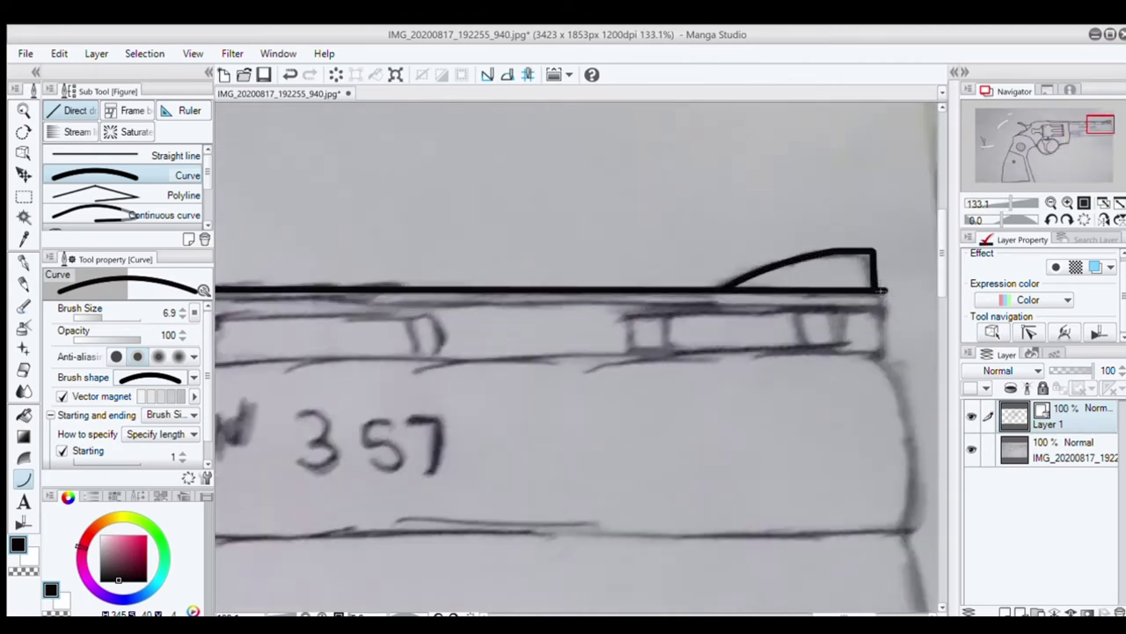
{"action": "left_click", "coordinate": [884, 359]}
{"action": "left_click_drag", "start_coordinate": [884, 356], "coordinate": [553, 365]}
{"action": "left_click", "coordinate": [553, 365]}
{"action": "scroll", "coordinate": [884, 332], "scroll_direction": "down", "scroll_amount": 5}
{"action": "left_click_drag", "start_coordinate": [885, 332], "coordinate": [495, 337]}
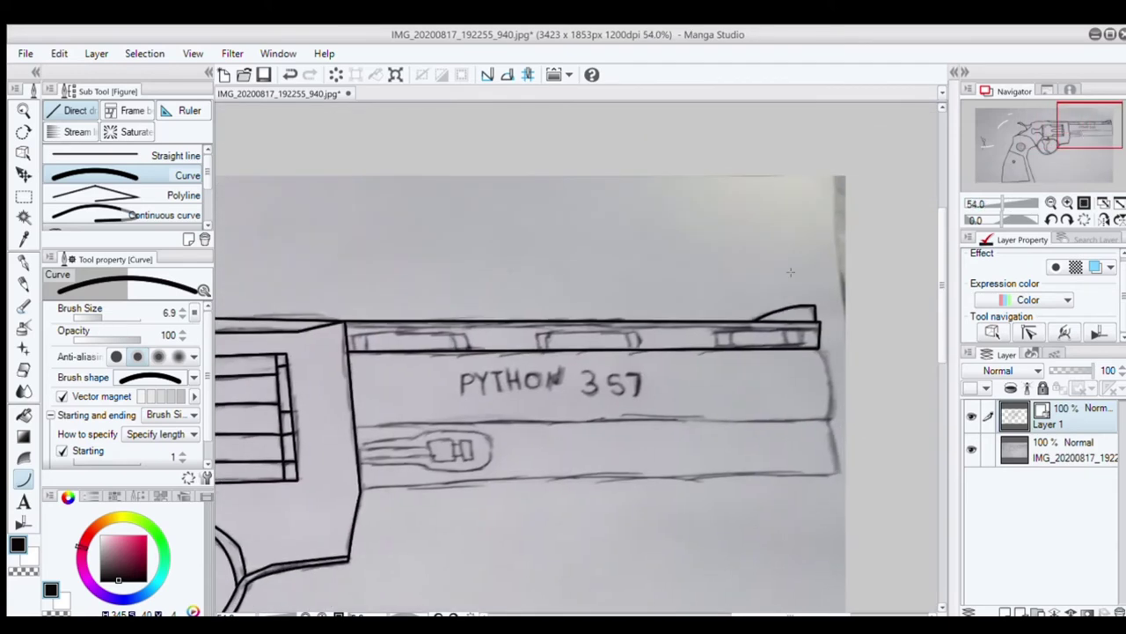
Trace the front and middle rectangular slots in the barrel rib, including their inner upright lines.
{"action": "scroll", "coordinate": [748, 339], "scroll_direction": "up", "scroll_amount": 3}
{"action": "left_click_drag", "start_coordinate": [694, 333], "coordinate": [839, 359]}
{"action": "left_click", "coordinate": [840, 332]}
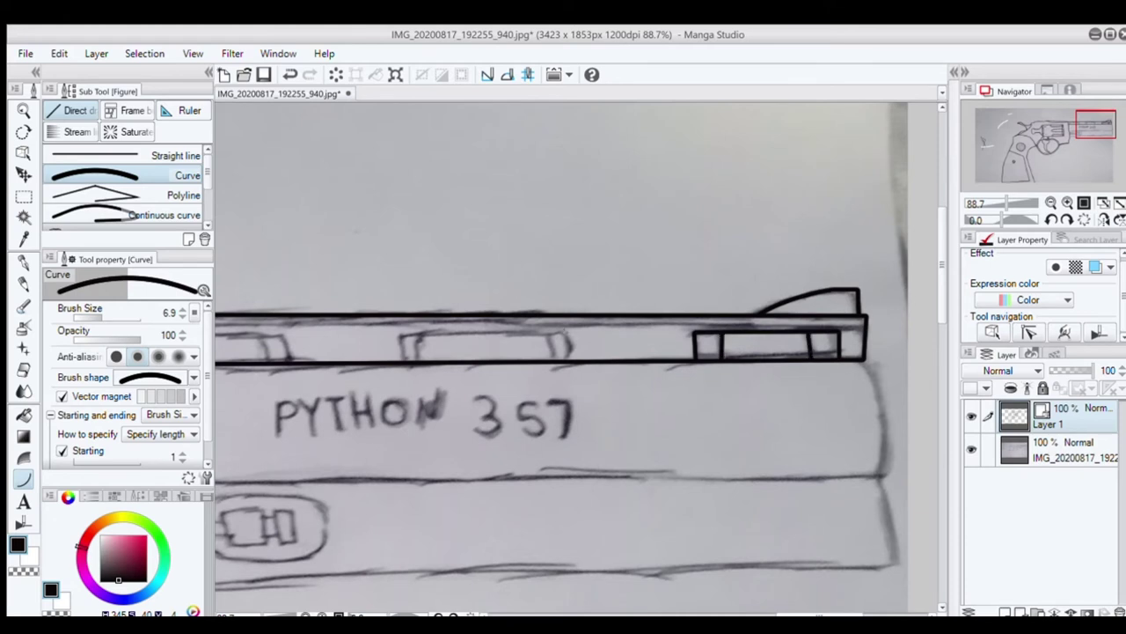
{"action": "left_click_drag", "start_coordinate": [565, 332], "coordinate": [400, 362]}
{"action": "left_click", "coordinate": [400, 335]}
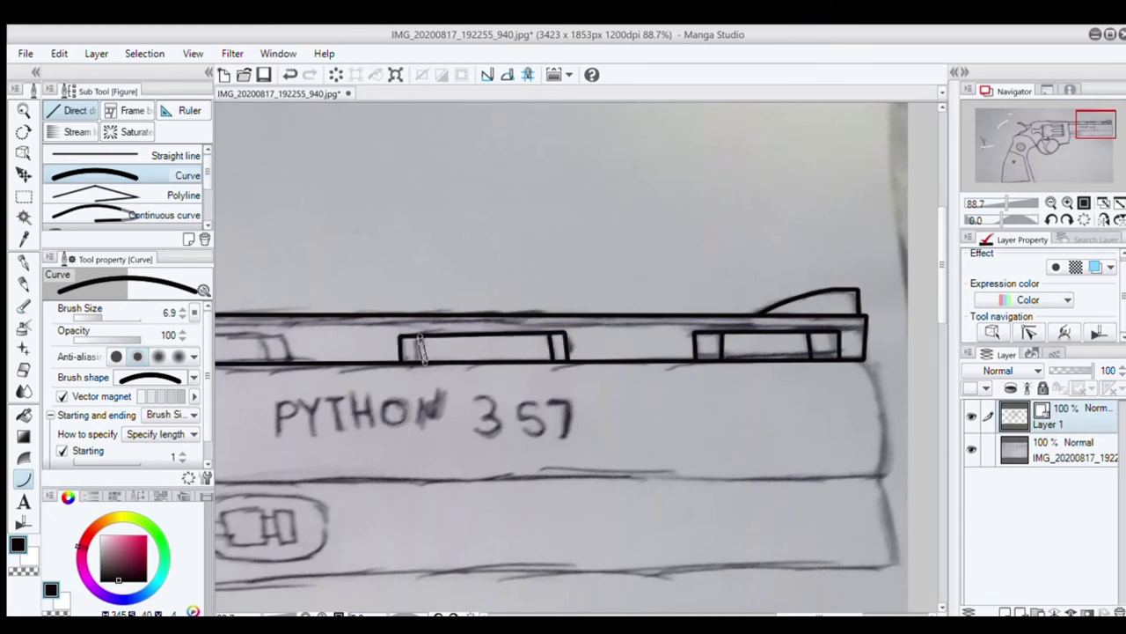
Trace the rear rectangular slot of the barrel rib, next to the frame, with its inner upright lines.
{"action": "left_click_drag", "start_coordinate": [1082, 125], "coordinate": [1077, 126]}
{"action": "left_click_drag", "start_coordinate": [442, 306], "coordinate": [624, 306]}
{"action": "left_click", "coordinate": [625, 306]}
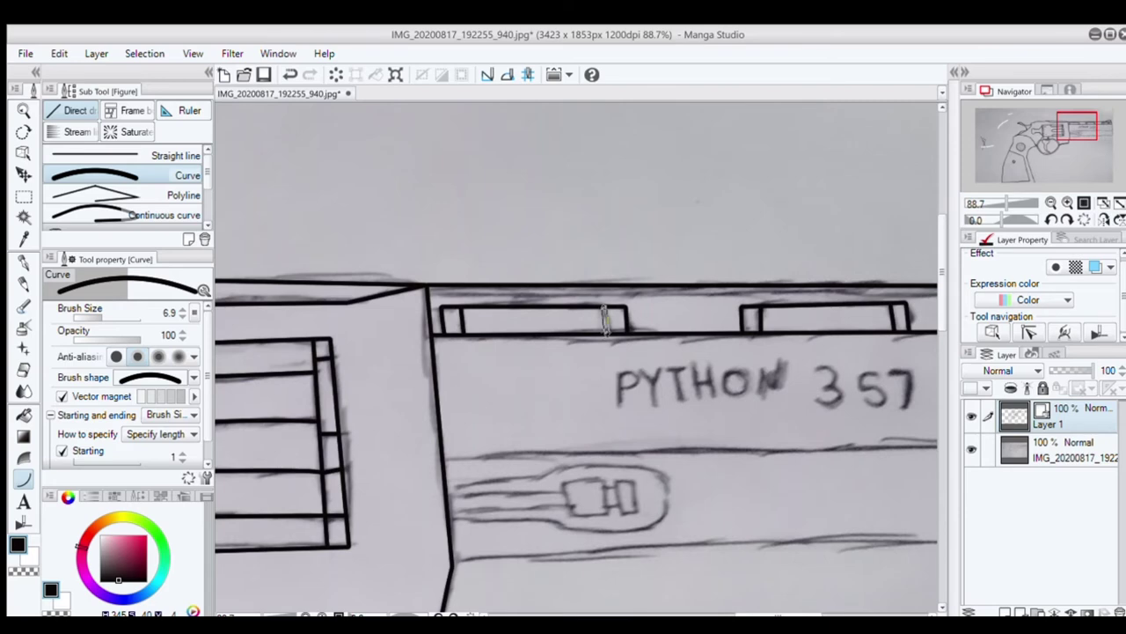
Trace the long line below the PYTHON 357 lettering, from the frame to the muzzle.
{"action": "scroll", "coordinate": [680, 299], "scroll_direction": "down", "scroll_amount": 3}
{"action": "left_click_drag", "start_coordinate": [593, 356], "coordinate": [916, 353]}
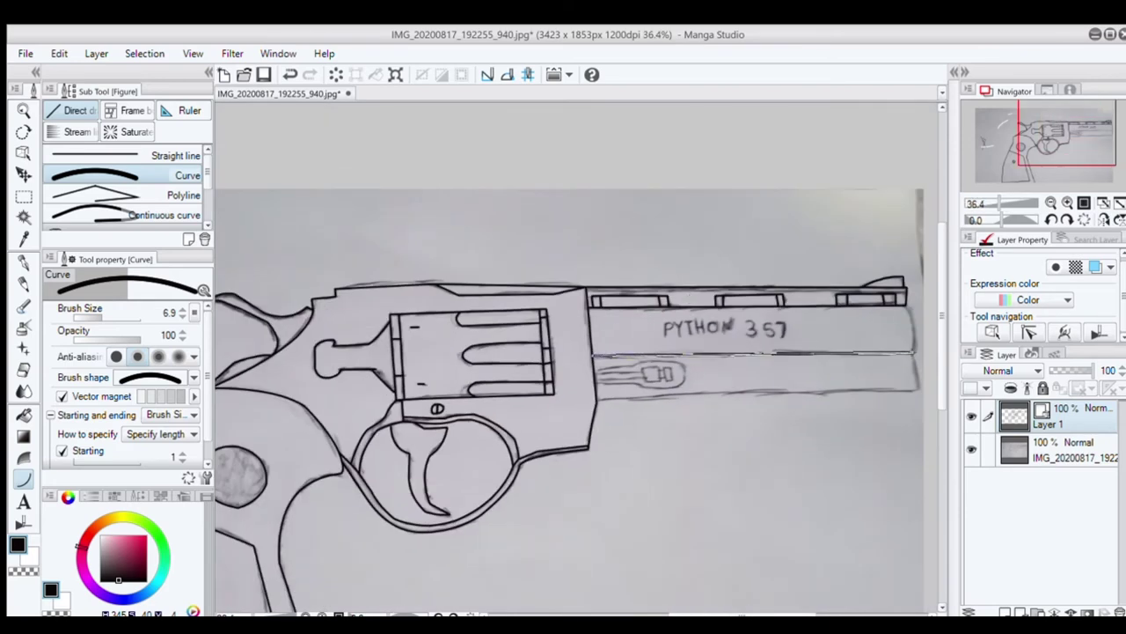
{"action": "left_click", "coordinate": [916, 353]}
Trace the muzzle's curved front edge below the rib and the short edge of the section beneath it.
{"action": "scroll", "coordinate": [906, 314], "scroll_direction": "up", "scroll_amount": 1}
{"action": "scroll", "coordinate": [1059, 140], "scroll_direction": "up", "scroll_amount": 1}
{"action": "left_click_drag", "start_coordinate": [1060, 141], "coordinate": [1108, 134]}
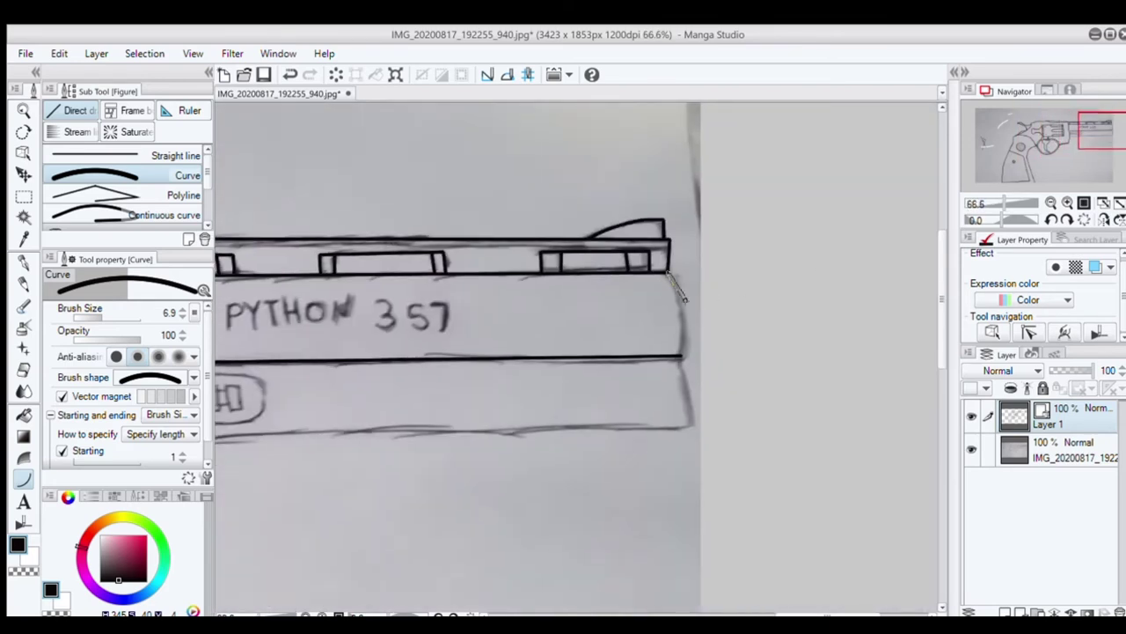
{"action": "left_click_drag", "start_coordinate": [684, 300], "coordinate": [682, 356]}
{"action": "left_click", "coordinate": [687, 497]}
Trace the barrel's bottom edge from the muzzle back to the frame.
{"action": "scroll", "coordinate": [677, 424], "scroll_direction": "down", "scroll_amount": 1}
{"action": "left_click_drag", "start_coordinate": [683, 427], "coordinate": [368, 446]}
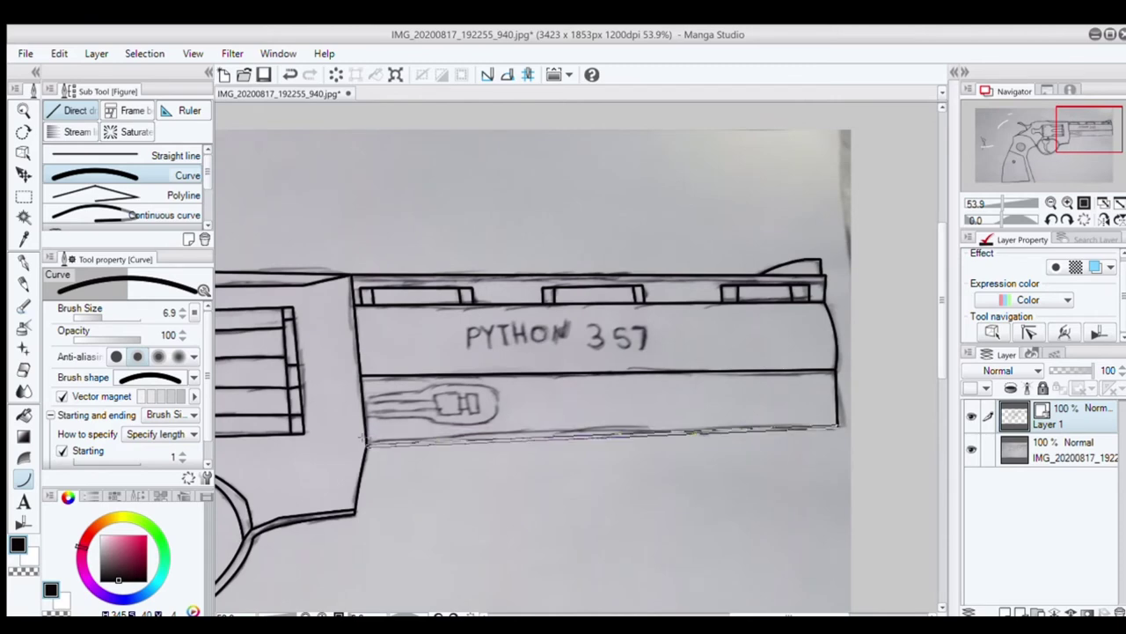
{"action": "left_click", "coordinate": [379, 428]}
Trace the outer outline of the ejector rod recess below the barrel, including its rounded front end.
{"action": "scroll", "coordinate": [378, 428], "scroll_direction": "down", "scroll_amount": 1}
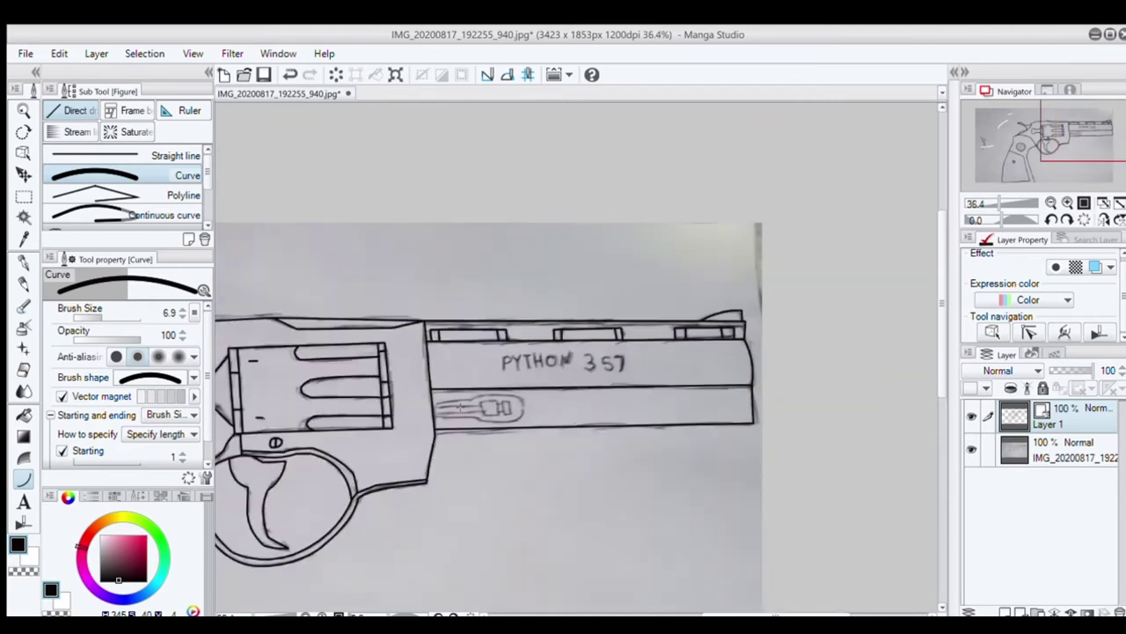
{"action": "scroll", "coordinate": [378, 427], "scroll_direction": "up", "scroll_amount": 3}
{"action": "left_click_drag", "start_coordinate": [408, 398], "coordinate": [538, 393]}
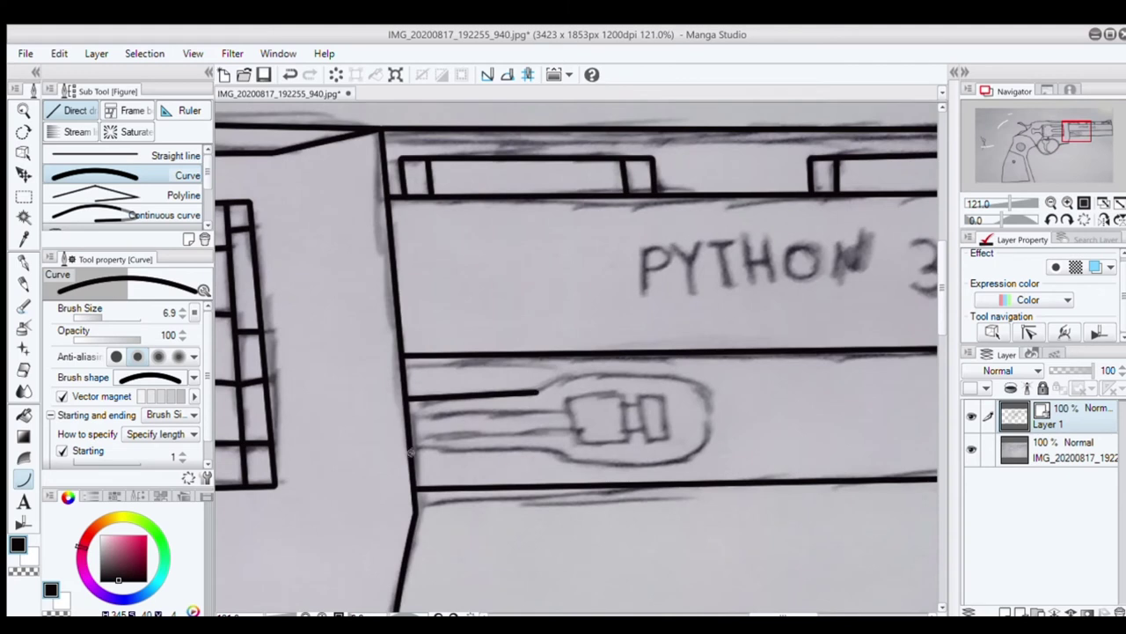
{"action": "left_click_drag", "start_coordinate": [411, 452], "coordinate": [543, 444]}
{"action": "mouse_move", "coordinate": [536, 394]}
{"action": "left_mouse_down"}
{"action": "mouse_move", "coordinate": [668, 377]}
{"action": "mouse_move", "coordinate": [711, 413]}
{"action": "left_mouse_up"}
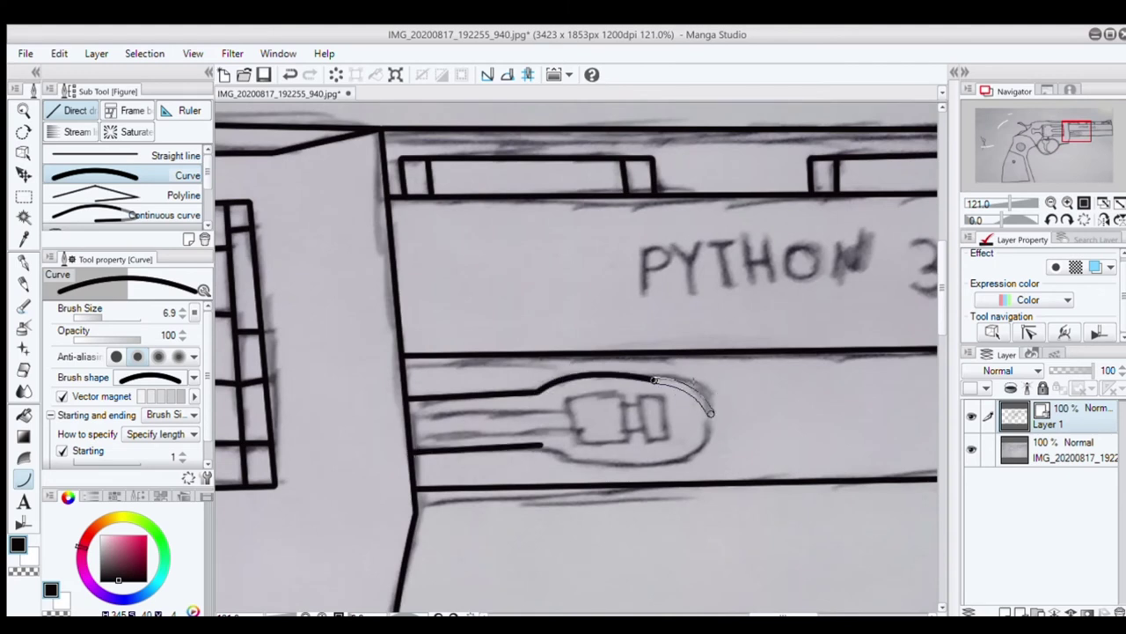
{"action": "left_click_drag", "start_coordinate": [654, 378], "coordinate": [553, 452]}
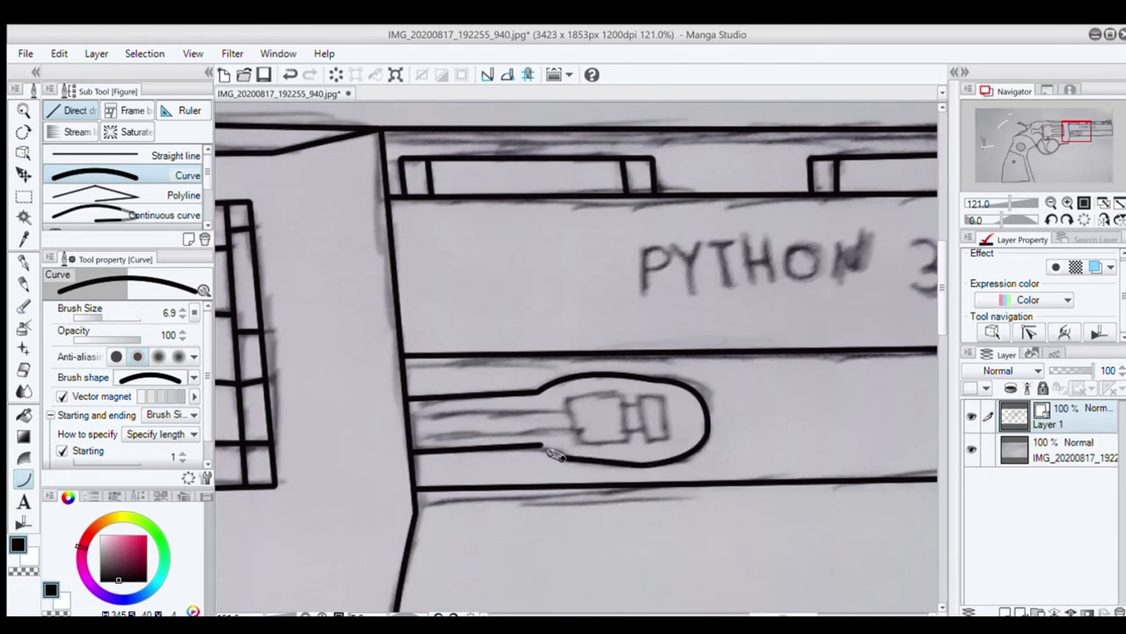
Trace the two parallel lines of the ejector rod inside the recess, from the frame to the square block.
{"action": "left_click_drag", "start_coordinate": [407, 417], "coordinate": [572, 408]}
{"action": "left_click", "coordinate": [517, 422]}
{"action": "left_click_drag", "start_coordinate": [414, 437], "coordinate": [577, 430]}
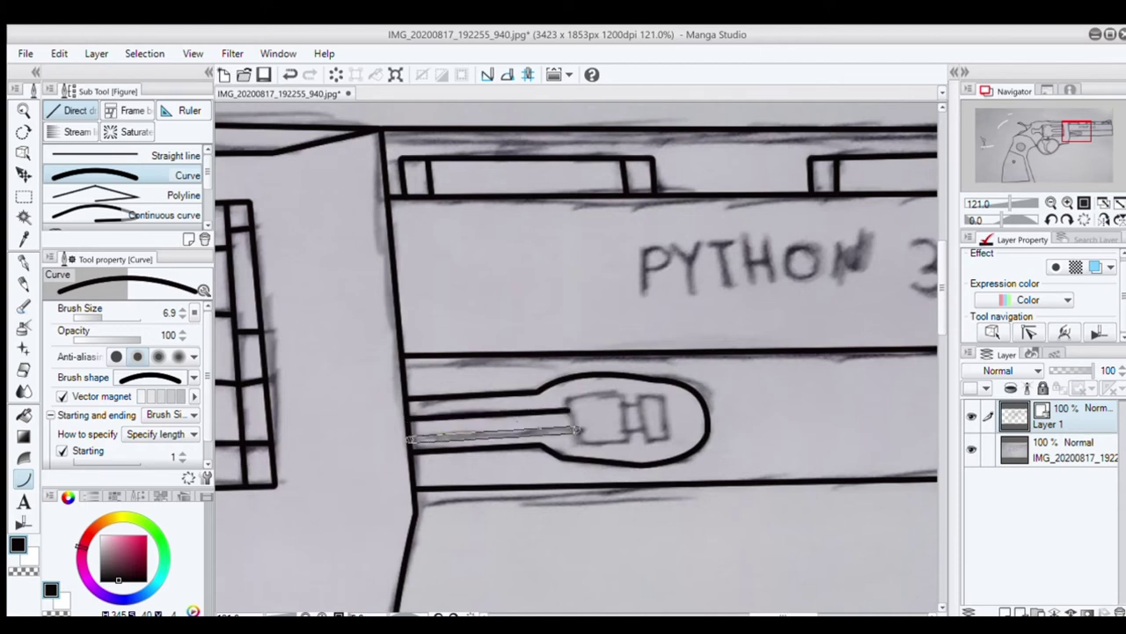
{"action": "left_click", "coordinate": [573, 431]}
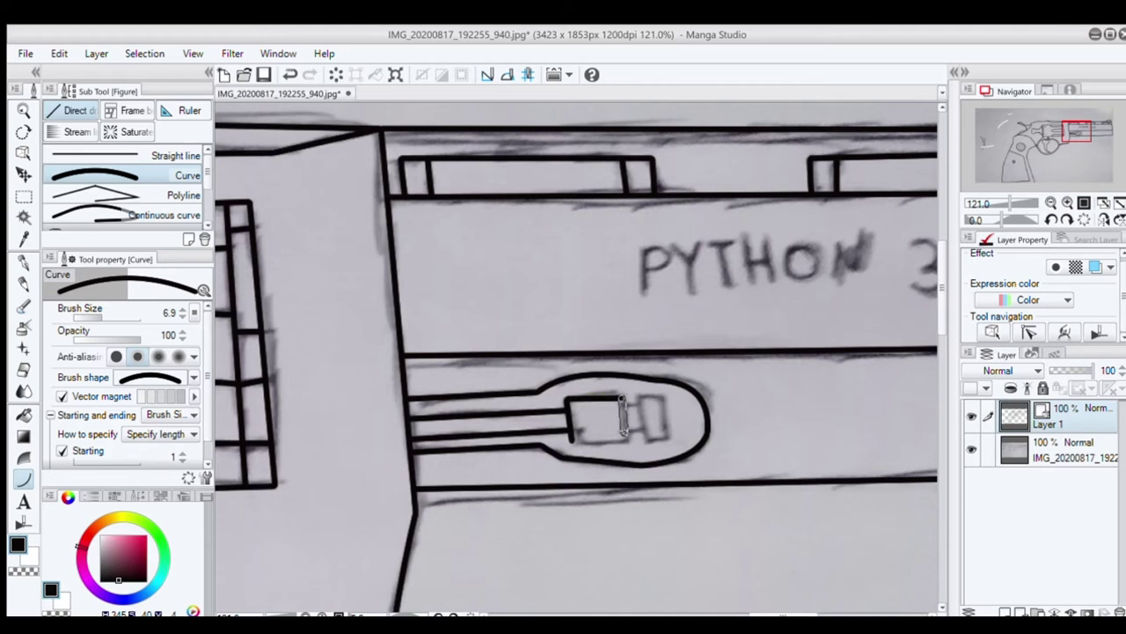
Trace the square block at the rod's end and the small connected rectangle in front of it.
{"action": "left_click_drag", "start_coordinate": [627, 439], "coordinate": [571, 440]}
{"action": "left_click", "coordinate": [571, 439]}
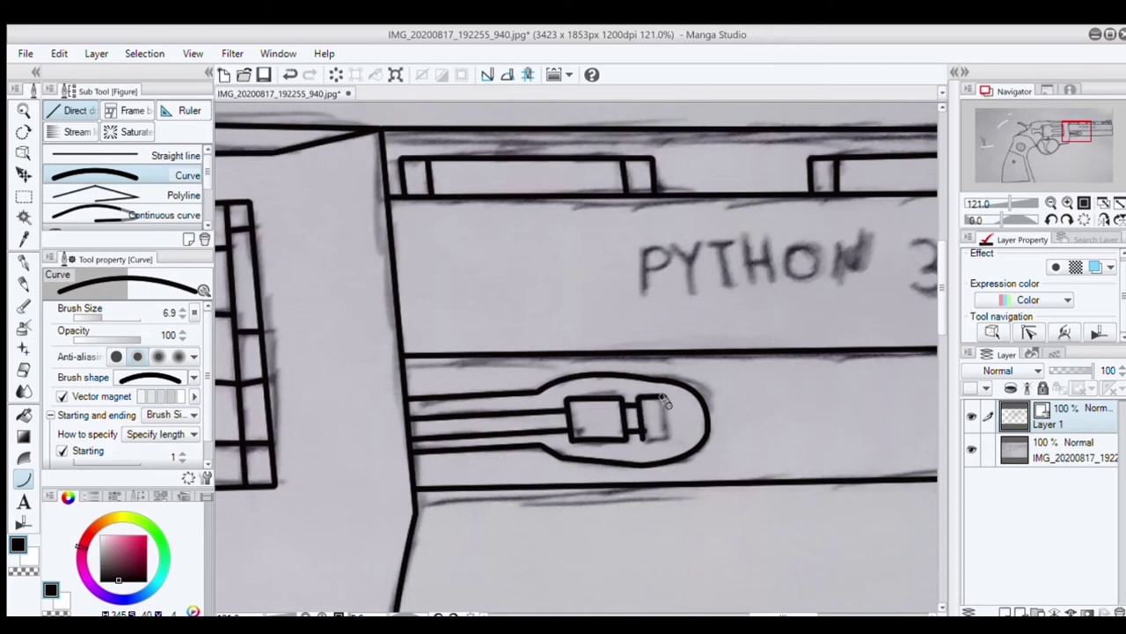
{"action": "left_click", "coordinate": [666, 439]}
Trace the letter P of the barrel lettering with an upright stem and a curved bowl.
{"action": "scroll", "coordinate": [666, 439], "scroll_direction": "down", "scroll_amount": 14}
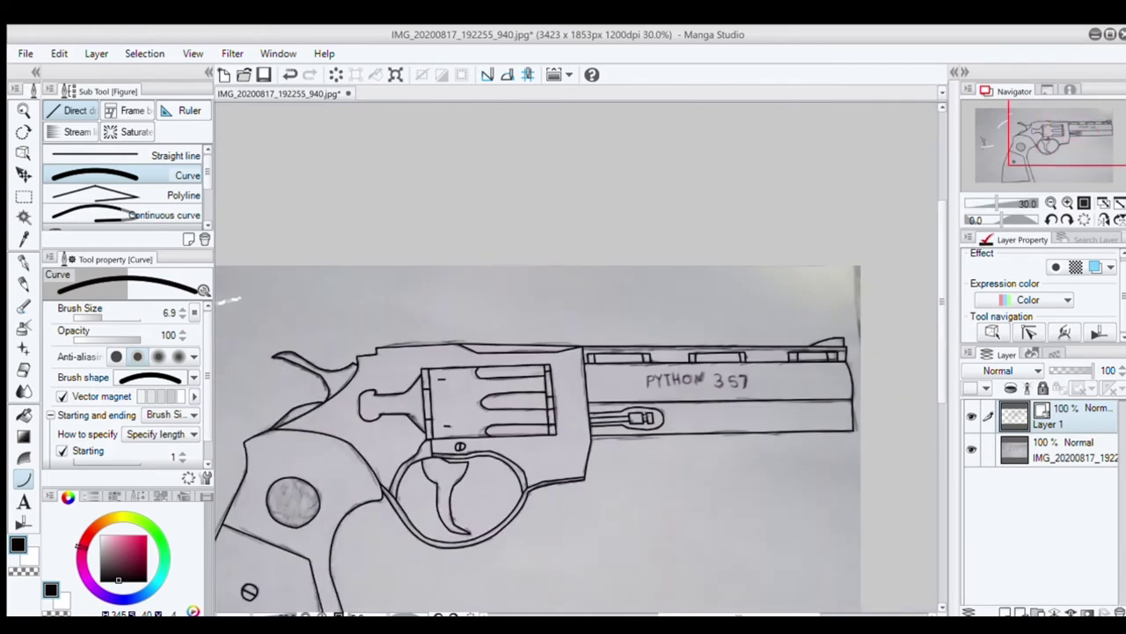
{"action": "scroll", "coordinate": [668, 436], "scroll_direction": "up", "scroll_amount": 15}
{"action": "left_click_drag", "start_coordinate": [1075, 130], "coordinate": [1082, 131]}
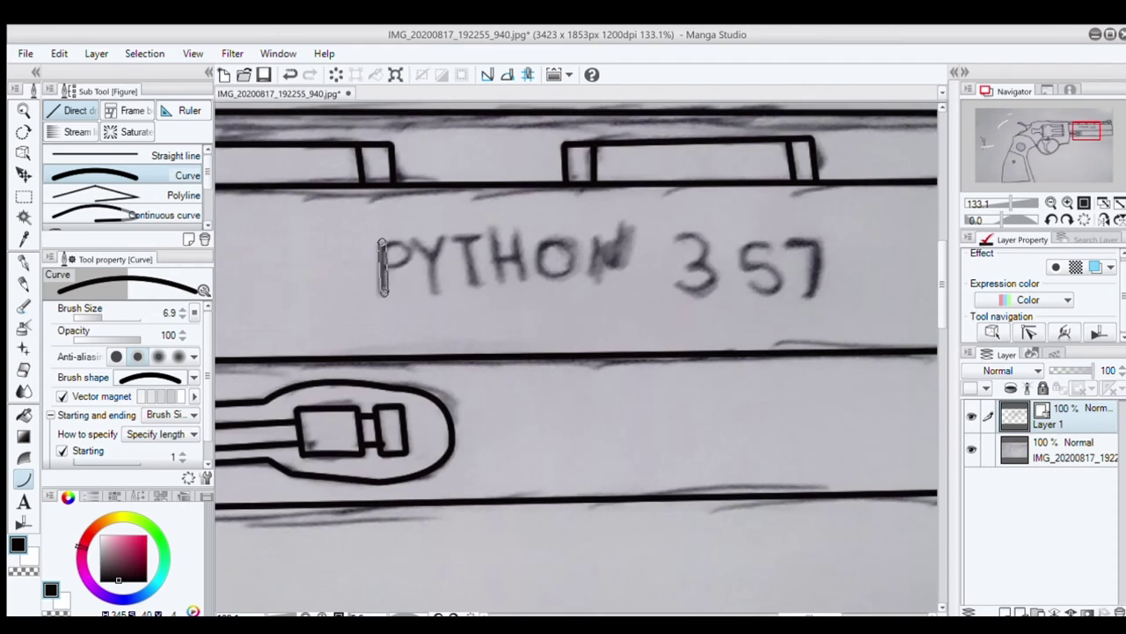
{"action": "scroll", "coordinate": [381, 245], "scroll_direction": "up", "scroll_amount": 3}
{"action": "mouse_move", "coordinate": [381, 243]}
{"action": "left_mouse_down"}
{"action": "mouse_move", "coordinate": [429, 255]}
{"action": "mouse_move", "coordinate": [403, 280]}
{"action": "left_mouse_up"}
{"action": "left_click", "coordinate": [412, 237]}
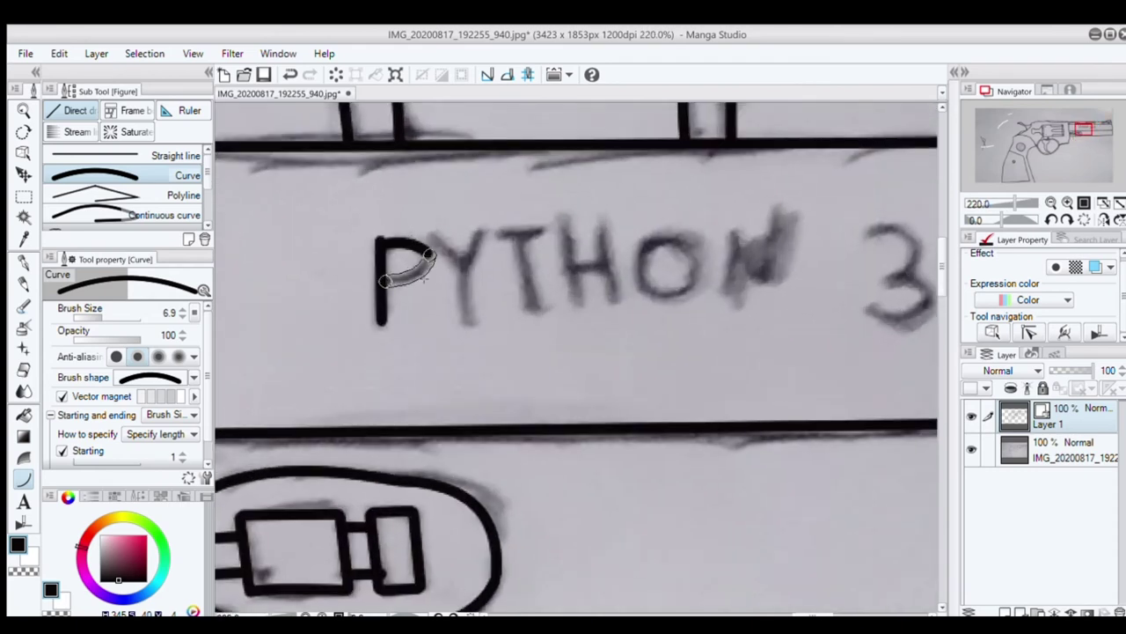
Trace the letter Y of the barrel lettering with its stem and two slanted arms.
{"action": "scroll", "coordinate": [436, 238], "scroll_direction": "up", "scroll_amount": 2}
{"action": "mouse_move", "coordinate": [477, 311]}
{"action": "left_mouse_down"}
{"action": "mouse_move", "coordinate": [482, 277]}
{"action": "mouse_move", "coordinate": [442, 238]}
{"action": "left_mouse_up"}
{"action": "left_click", "coordinate": [482, 276]}
{"action": "left_click", "coordinate": [441, 238]}
{"action": "left_click_drag", "start_coordinate": [481, 278], "coordinate": [506, 238]}
{"action": "left_click", "coordinate": [505, 238]}
Trace the letter T of the barrel lettering with its stem and crossbar.
{"action": "scroll", "coordinate": [571, 340], "scroll_direction": "down", "scroll_amount": 1}
{"action": "scroll", "coordinate": [574, 352], "scroll_direction": "up", "scroll_amount": 1}
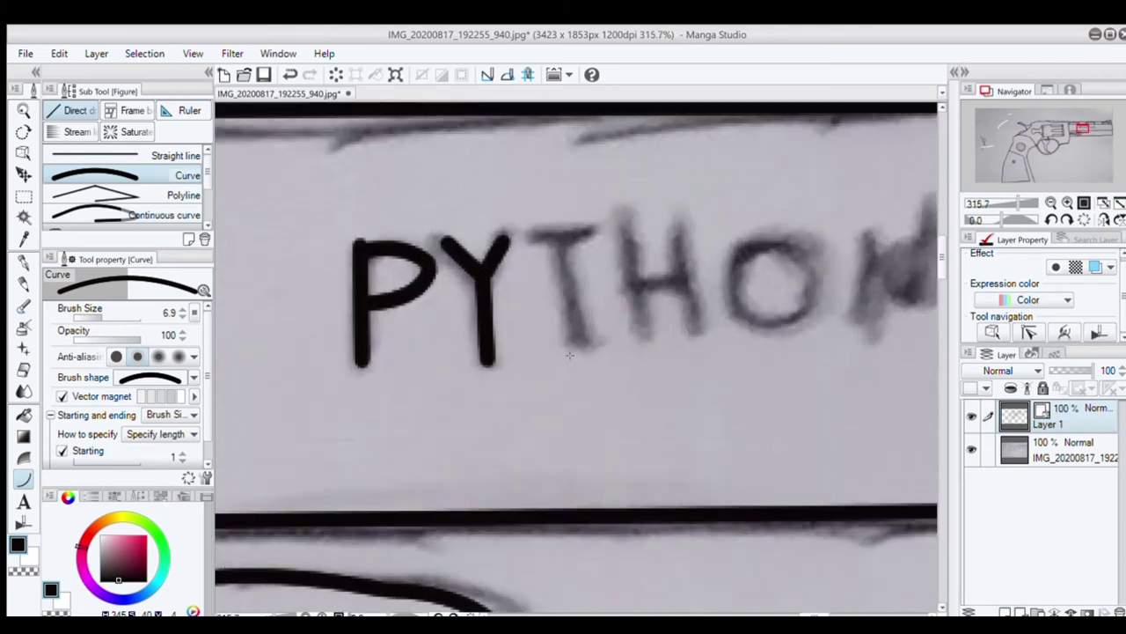
{"action": "mouse_move", "coordinate": [574, 357]}
{"action": "left_mouse_down"}
{"action": "mouse_move", "coordinate": [568, 236]}
{"action": "mouse_move", "coordinate": [563, 245]}
{"action": "mouse_move", "coordinate": [598, 239]}
{"action": "left_mouse_up"}
{"action": "left_click", "coordinate": [563, 245]}
{"action": "left_click", "coordinate": [565, 244]}
Trace the letter H of the barrel lettering with two uprights and a crossbar.
{"action": "left_click_drag", "start_coordinate": [648, 357], "coordinate": [646, 239]}
{"action": "key", "text": "Escape"}
{"action": "mouse_move", "coordinate": [642, 361]}
{"action": "left_mouse_down"}
{"action": "mouse_move", "coordinate": [640, 235]}
{"action": "mouse_move", "coordinate": [688, 300]}
{"action": "mouse_move", "coordinate": [696, 356]}
{"action": "left_mouse_up"}
{"action": "left_click", "coordinate": [641, 236]}
{"action": "left_click", "coordinate": [686, 322]}
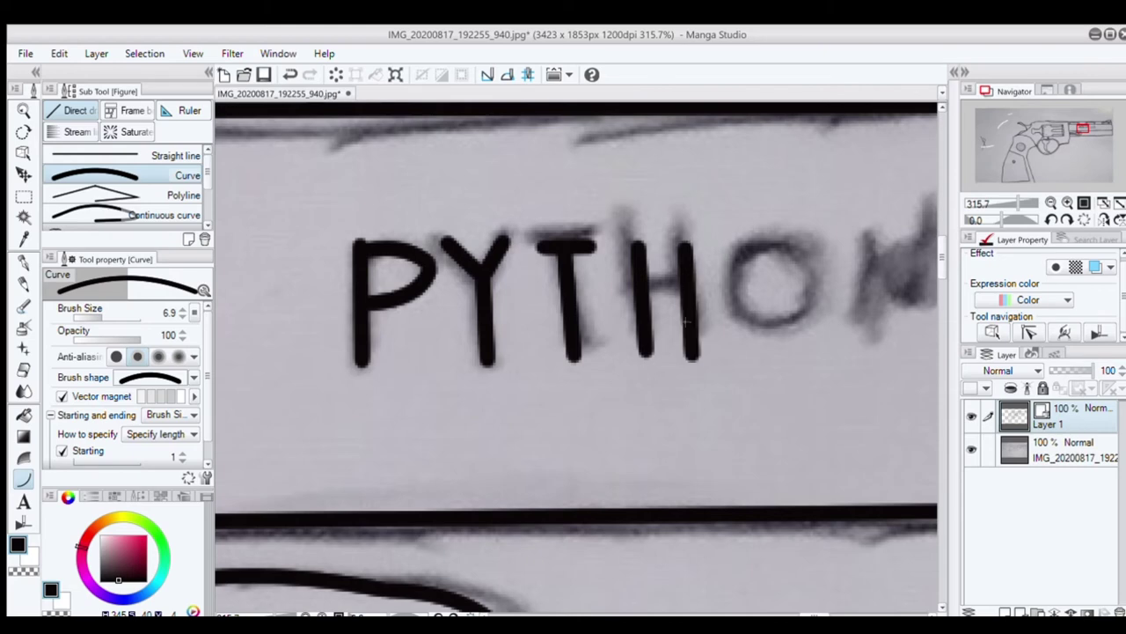
{"action": "left_click", "coordinate": [673, 294]}
Trace the letter O of the barrel lettering as a closed oval matching the height of the H.
{"action": "scroll", "coordinate": [655, 304], "scroll_direction": "down", "scroll_amount": 1}
{"action": "left_click_drag", "start_coordinate": [676, 295], "coordinate": [382, 300]}
{"action": "scroll", "coordinate": [655, 304], "scroll_direction": "up", "scroll_amount": 1}
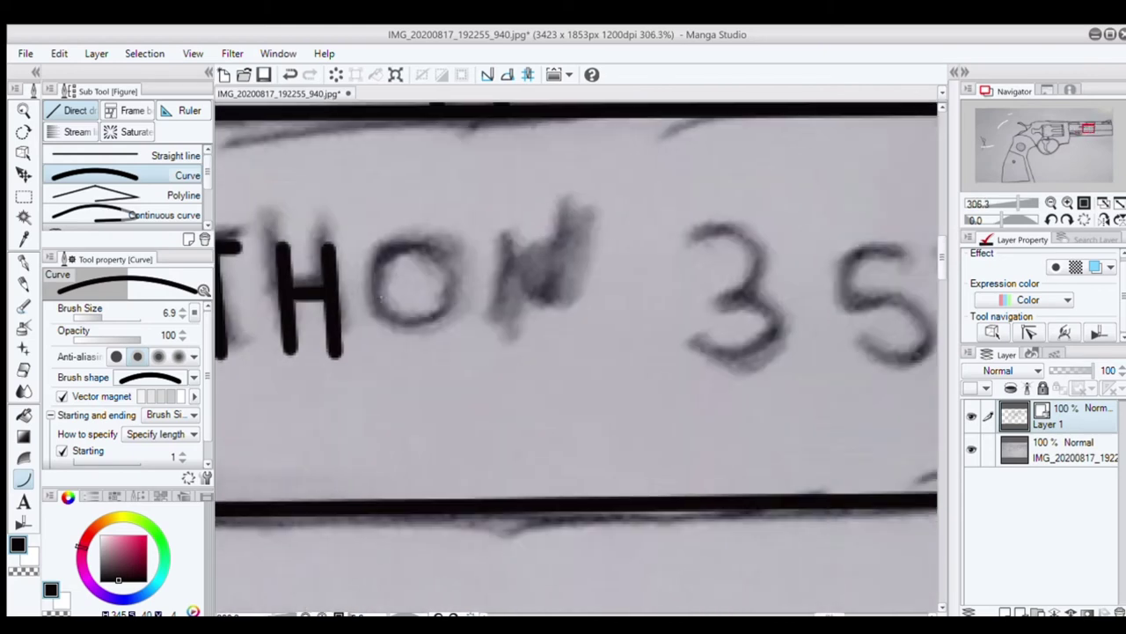
{"action": "key", "text": "Escape"}
{"action": "mouse_move", "coordinate": [394, 350]}
{"action": "left_mouse_down"}
{"action": "mouse_move", "coordinate": [370, 283]}
{"action": "mouse_move", "coordinate": [383, 341]}
{"action": "mouse_move", "coordinate": [371, 294]}
{"action": "mouse_move", "coordinate": [419, 246]}
{"action": "mouse_move", "coordinate": [468, 306]}
{"action": "mouse_move", "coordinate": [417, 354]}
{"action": "left_mouse_up"}
{"action": "key", "text": "Escape"}
{"action": "left_click", "coordinate": [378, 349]}
{"action": "left_click", "coordinate": [377, 248]}
{"action": "left_click", "coordinate": [460, 250]}
{"action": "left_click", "coordinate": [460, 343]}
Trace the letter N of the barrel lettering with two uprights joined by a diagonal.
{"action": "mouse_move", "coordinate": [504, 354]}
{"action": "left_mouse_down"}
{"action": "mouse_move", "coordinate": [504, 245]}
{"action": "mouse_move", "coordinate": [574, 350]}
{"action": "mouse_move", "coordinate": [568, 245]}
{"action": "left_mouse_up"}
{"action": "left_click", "coordinate": [503, 244]}
{"action": "left_click", "coordinate": [574, 351]}
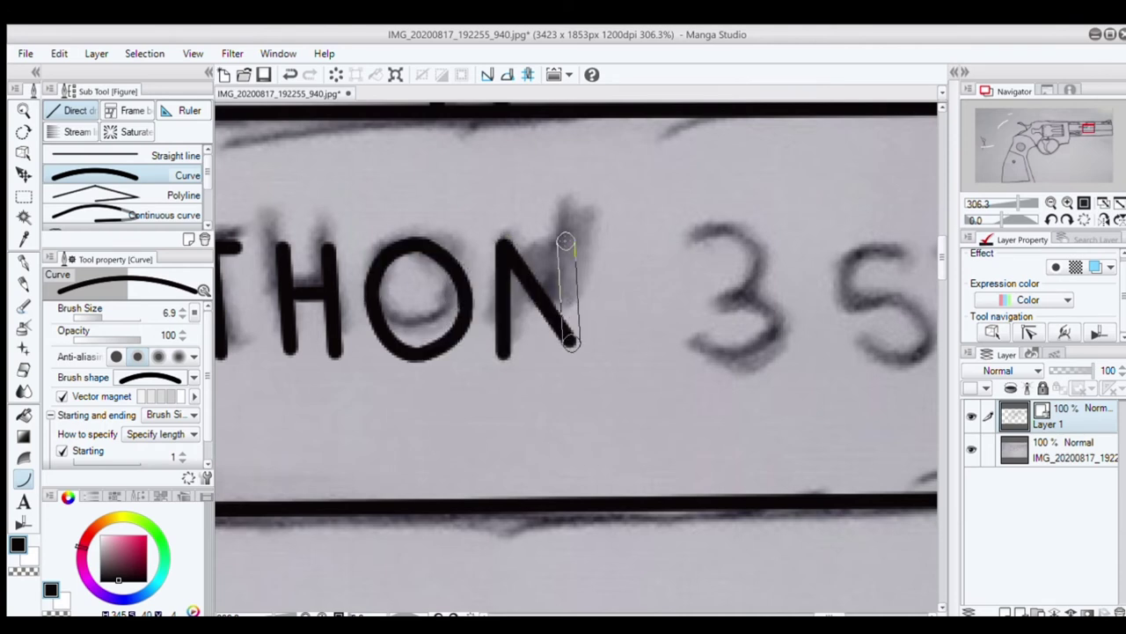
{"action": "left_click", "coordinate": [570, 247]}
Trace the digit 3 of the barrel lettering, redrawing its lower bowl as a smooth curve.
{"action": "scroll", "coordinate": [634, 322], "scroll_direction": "down", "scroll_amount": 5}
{"action": "scroll", "coordinate": [626, 322], "scroll_direction": "up", "scroll_amount": 6}
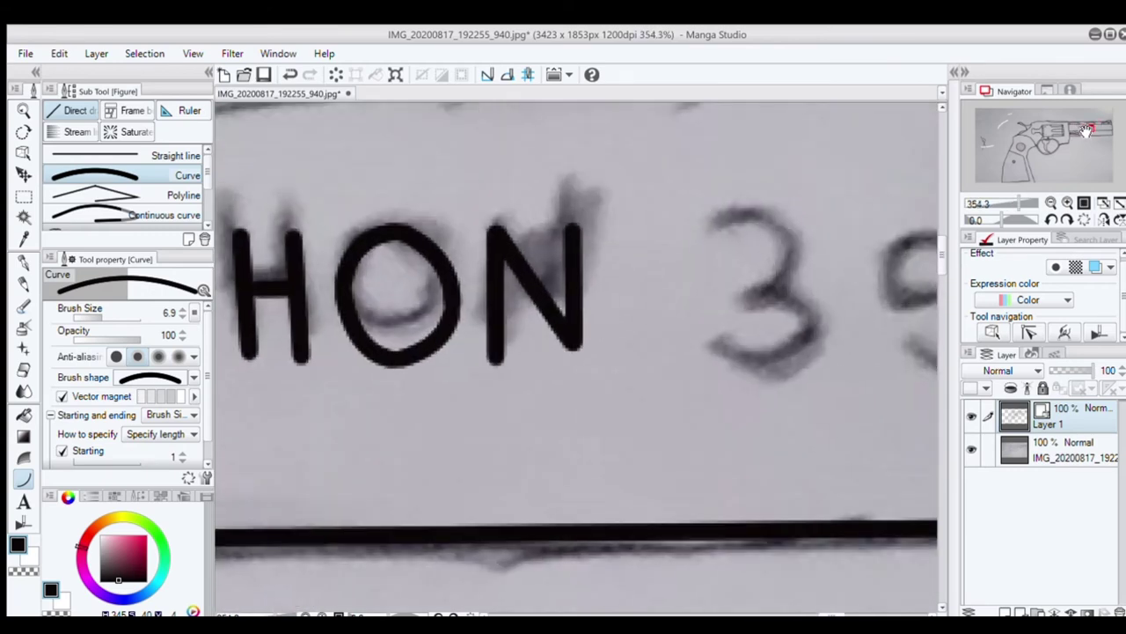
{"action": "left_click_drag", "start_coordinate": [1087, 131], "coordinate": [1089, 130]}
{"action": "mouse_move", "coordinate": [597, 286]}
{"action": "left_mouse_down"}
{"action": "mouse_move", "coordinate": [678, 325]}
{"action": "mouse_move", "coordinate": [629, 358]}
{"action": "mouse_move", "coordinate": [707, 393]}
{"action": "left_mouse_up"}
{"action": "left_click", "coordinate": [668, 261]}
{"action": "left_click", "coordinate": [678, 352]}
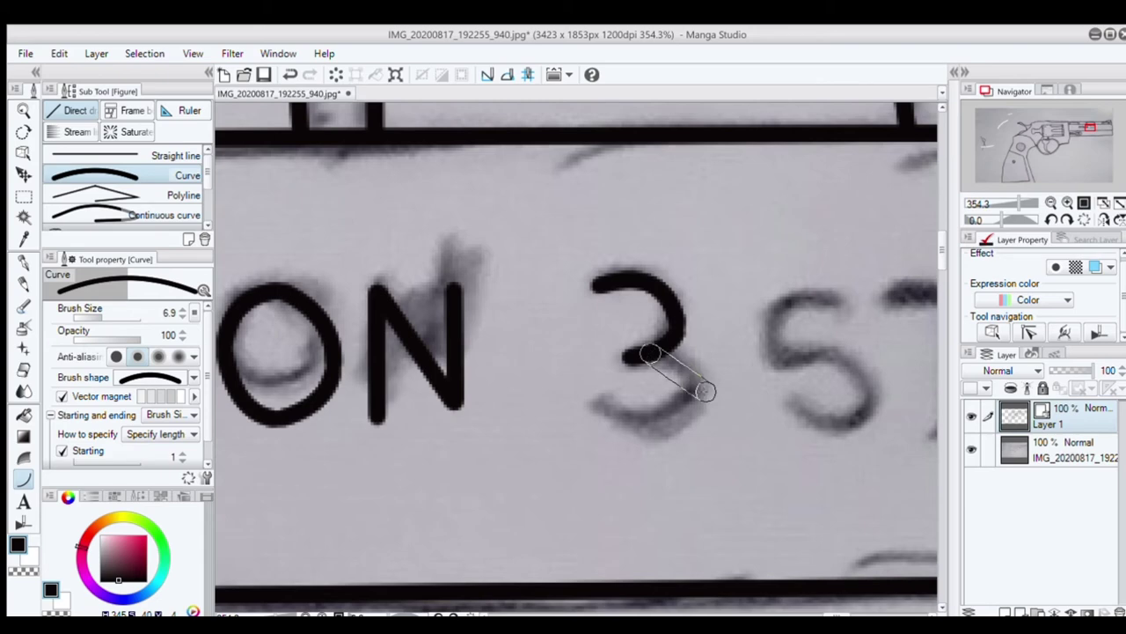
{"action": "key", "text": "ctrl+z"}
{"action": "left_click_drag", "start_coordinate": [631, 358], "coordinate": [600, 407]}
{"action": "left_click", "coordinate": [710, 364]}
{"action": "left_click", "coordinate": [658, 448]}
Trace the digit 5 of the barrel lettering with its top bar, short upright and curved bowl.
{"action": "scroll", "coordinate": [685, 332], "scroll_direction": "down", "scroll_amount": 2}
{"action": "scroll", "coordinate": [731, 309], "scroll_direction": "up", "scroll_amount": 6}
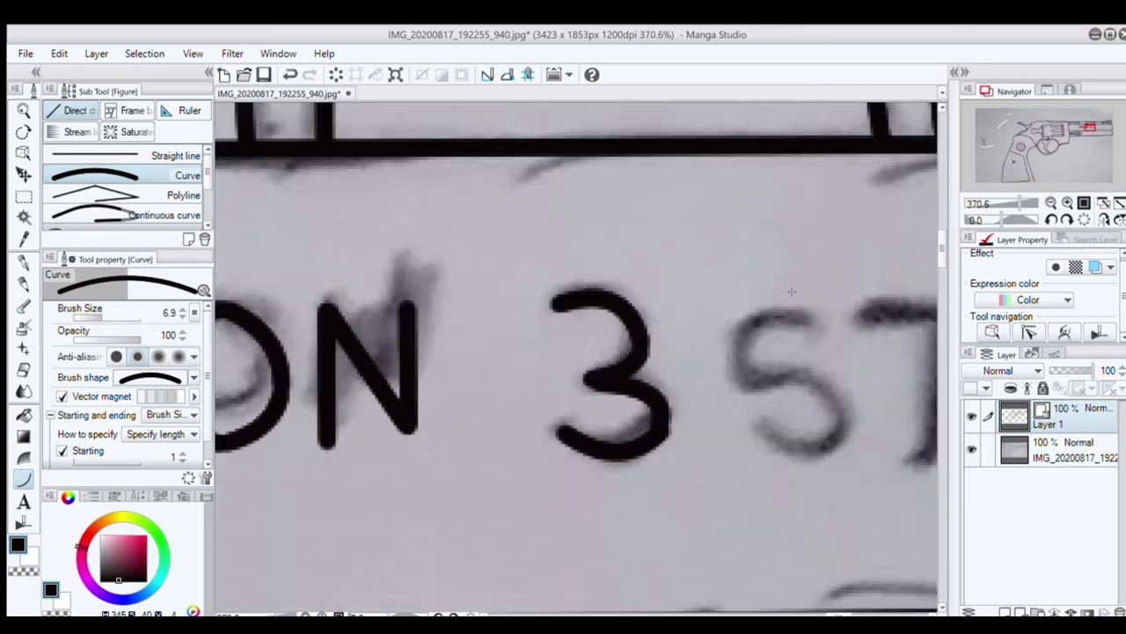
{"action": "mouse_move", "coordinate": [803, 290]}
{"action": "left_mouse_down"}
{"action": "mouse_move", "coordinate": [732, 288]}
{"action": "mouse_move", "coordinate": [769, 301]}
{"action": "mouse_move", "coordinate": [739, 298]}
{"action": "mouse_move", "coordinate": [743, 377]}
{"action": "mouse_move", "coordinate": [810, 377]}
{"action": "mouse_move", "coordinate": [815, 461]}
{"action": "mouse_move", "coordinate": [771, 459]}
{"action": "left_mouse_up"}
{"action": "key", "text": "ctrl+z"}
{"action": "left_click", "coordinate": [740, 298]}
{"action": "left_click", "coordinate": [742, 377]}
{"action": "left_click", "coordinate": [809, 377]}
{"action": "left_click", "coordinate": [853, 419]}
{"action": "left_click", "coordinate": [771, 458]}
Undo the bottom stroke of the 5 and retrace it as a rounder hook.
{"action": "scroll", "coordinate": [801, 414], "scroll_direction": "down", "scroll_amount": 5}
{"action": "scroll", "coordinate": [792, 383], "scroll_direction": "up", "scroll_amount": 6}
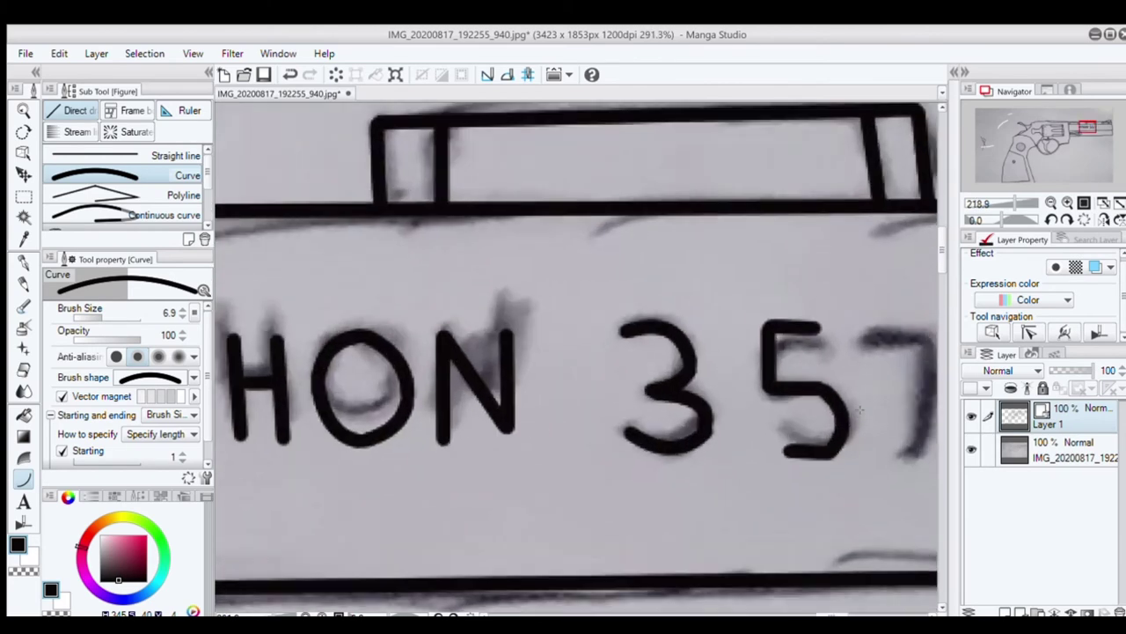
{"action": "left_click", "coordinate": [289, 75]}
{"action": "left_click_drag", "start_coordinate": [831, 484], "coordinate": [762, 462]}
{"action": "left_click", "coordinate": [787, 493]}
Trace the digit 7 of the barrel lettering with its top bar and slanted stem.
{"action": "scroll", "coordinate": [884, 439], "scroll_direction": "down", "scroll_amount": 4}
{"action": "scroll", "coordinate": [880, 438], "scroll_direction": "up", "scroll_amount": 2}
{"action": "left_click_drag", "start_coordinate": [1096, 119], "coordinate": [1097, 128]}
{"action": "left_click_drag", "start_coordinate": [497, 344], "coordinate": [464, 439]}
{"action": "left_click", "coordinate": [464, 440]}
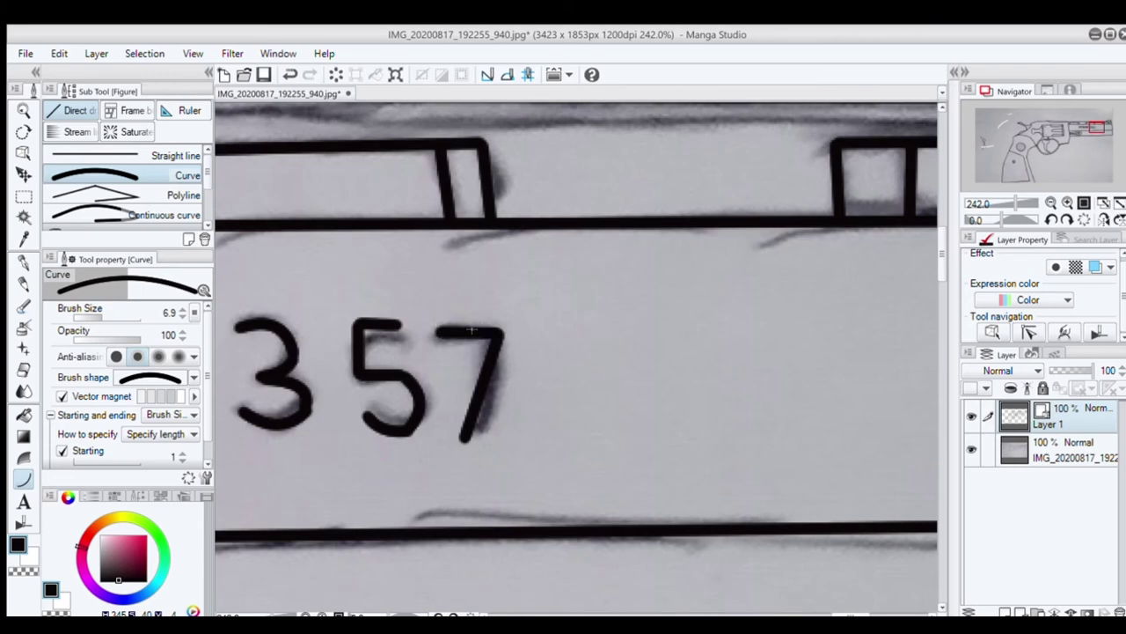
{"action": "scroll", "coordinate": [465, 440], "scroll_direction": "down", "scroll_amount": 8}
{"action": "scroll", "coordinate": [398, 351], "scroll_direction": "up", "scroll_amount": 3}
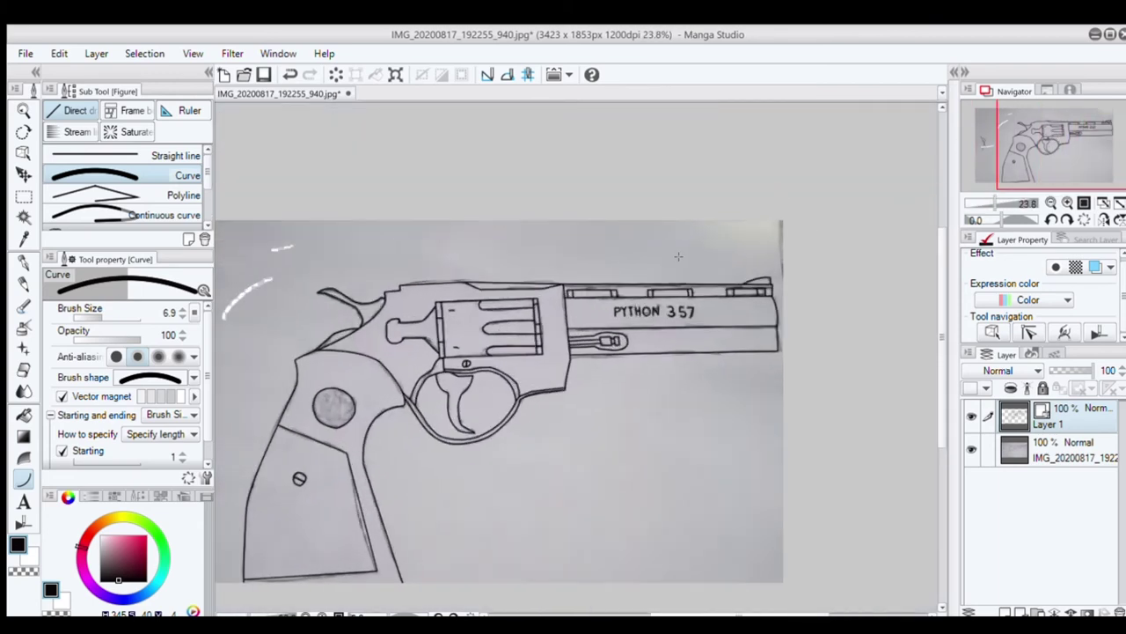
Hide the photographed sketch layer so that only the inked revolver line art shows.
{"action": "scroll", "coordinate": [674, 257], "scroll_direction": "down", "scroll_amount": 1}
{"action": "left_click", "coordinate": [1032, 449]}
{"action": "left_click", "coordinate": [1048, 414]}
{"action": "left_click", "coordinate": [1044, 442]}
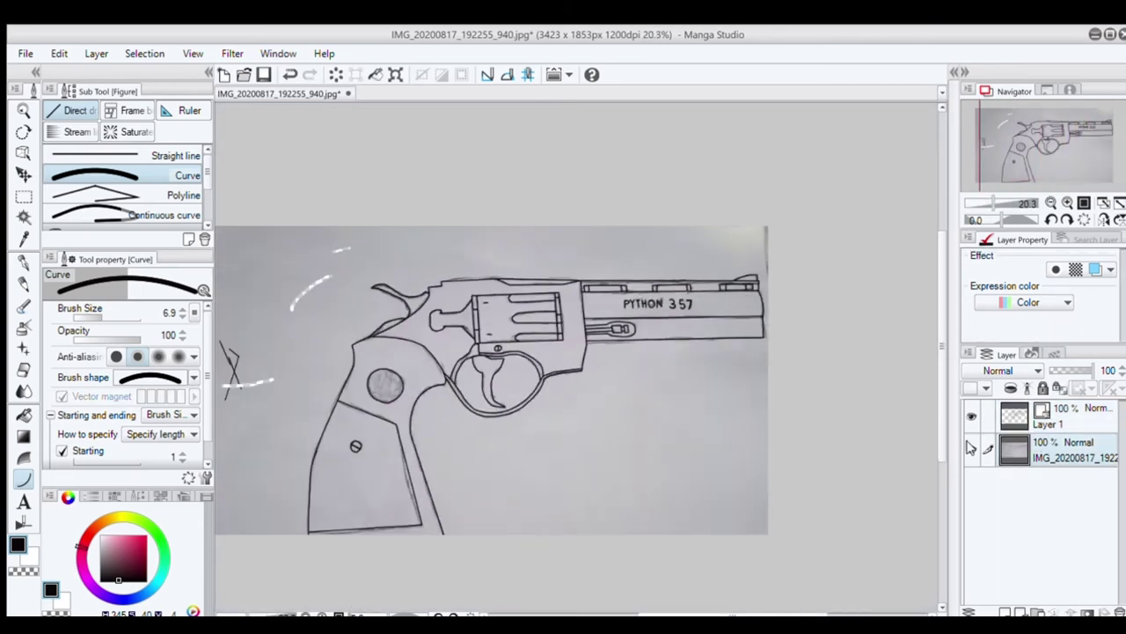
{"action": "left_click", "coordinate": [971, 449]}
{"action": "scroll", "coordinate": [674, 390], "scroll_direction": "up", "scroll_amount": 1}
{"action": "scroll", "coordinate": [492, 449], "scroll_direction": "down", "scroll_amount": 1}
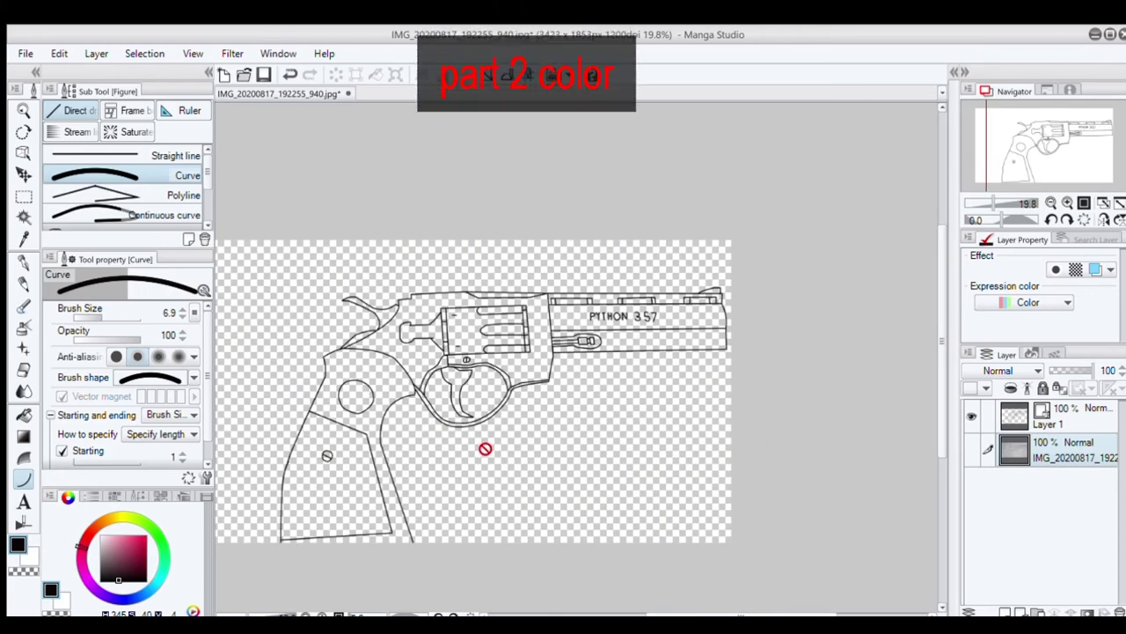
{"action": "scroll", "coordinate": [486, 448], "scroll_direction": "up", "scroll_amount": 1}
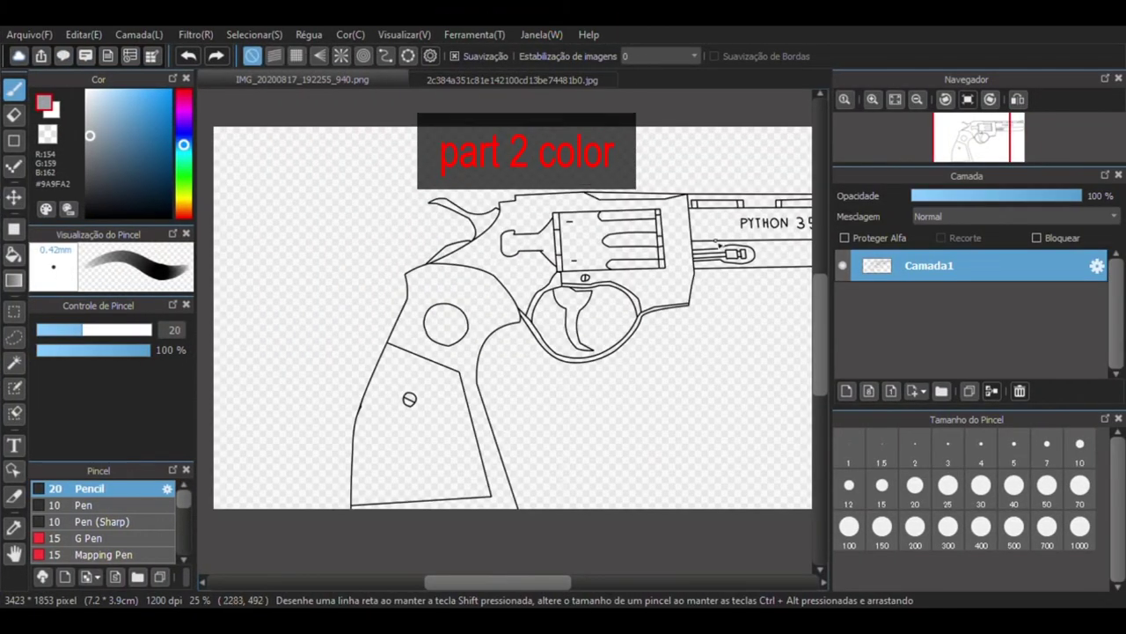
Switch to MediBang Paint Pro and bucket-fill the upper grip with light brown #BA7E62 sampled from the reference photo's grip.
{"action": "left_click_drag", "start_coordinate": [495, 582], "coordinate": [525, 585]}
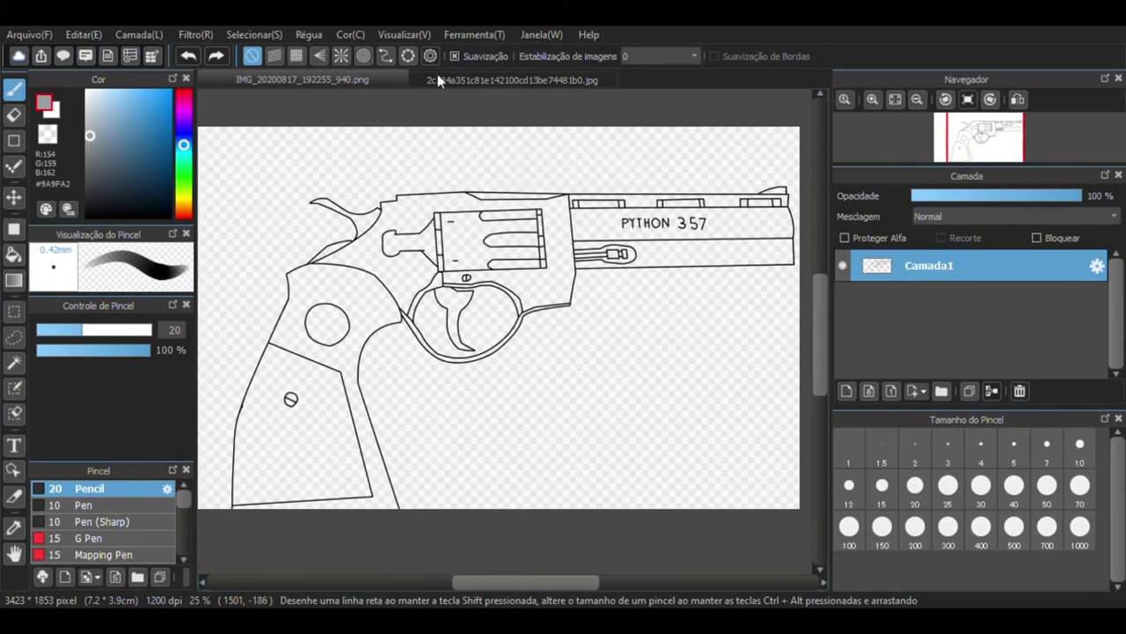
{"action": "left_click", "coordinate": [439, 76]}
{"action": "scroll", "coordinate": [706, 279], "scroll_direction": "down", "scroll_amount": 1}
{"action": "scroll", "coordinate": [708, 281], "scroll_direction": "up", "scroll_amount": 2}
{"action": "right_click", "coordinate": [710, 274]}
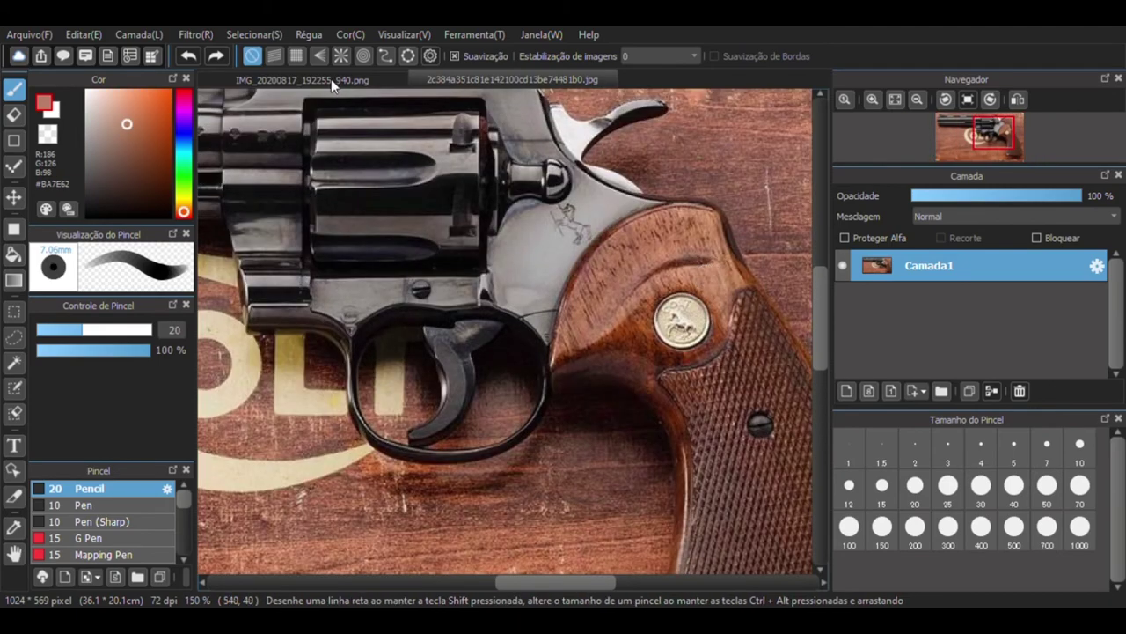
{"action": "left_click", "coordinate": [331, 81]}
{"action": "left_click", "coordinate": [17, 253]}
{"action": "left_click", "coordinate": [374, 311]}
Refill the upper grip with the darker brown #66290A sampled from the wood below the reference medallion.
{"action": "left_click", "coordinate": [493, 83]}
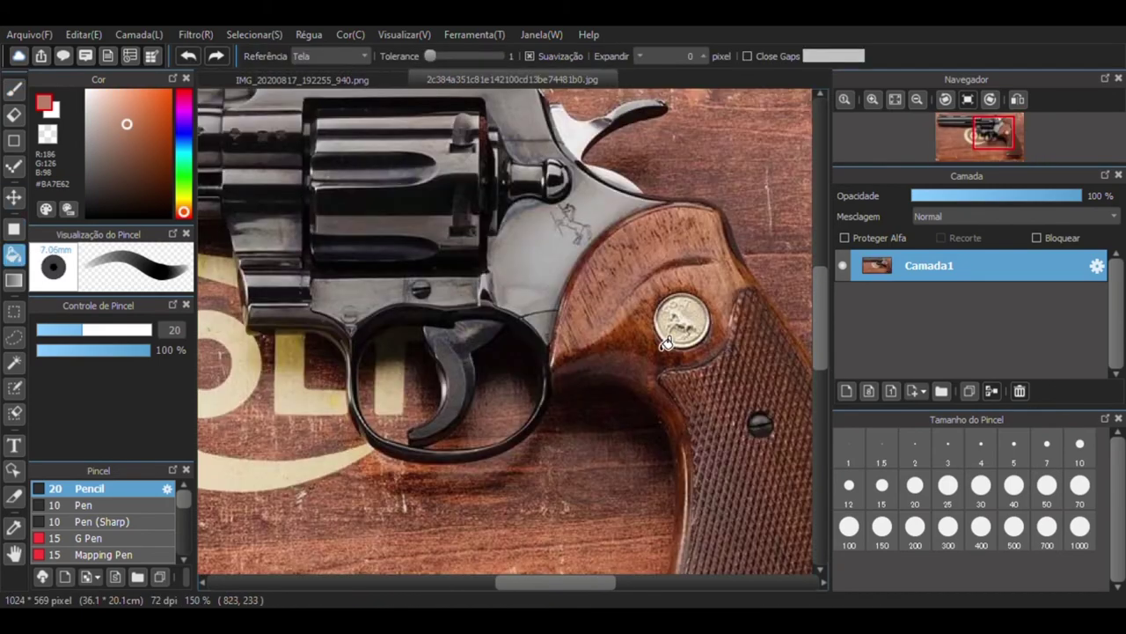
{"action": "left_click", "coordinate": [637, 355], "text": "alt"}
{"action": "left_click", "coordinate": [352, 79]}
{"action": "left_click", "coordinate": [382, 296]}
Fill the round grip medallion with cream #DBCDA8 sampled from the medallion in the reference photo.
{"action": "left_click", "coordinate": [497, 82]}
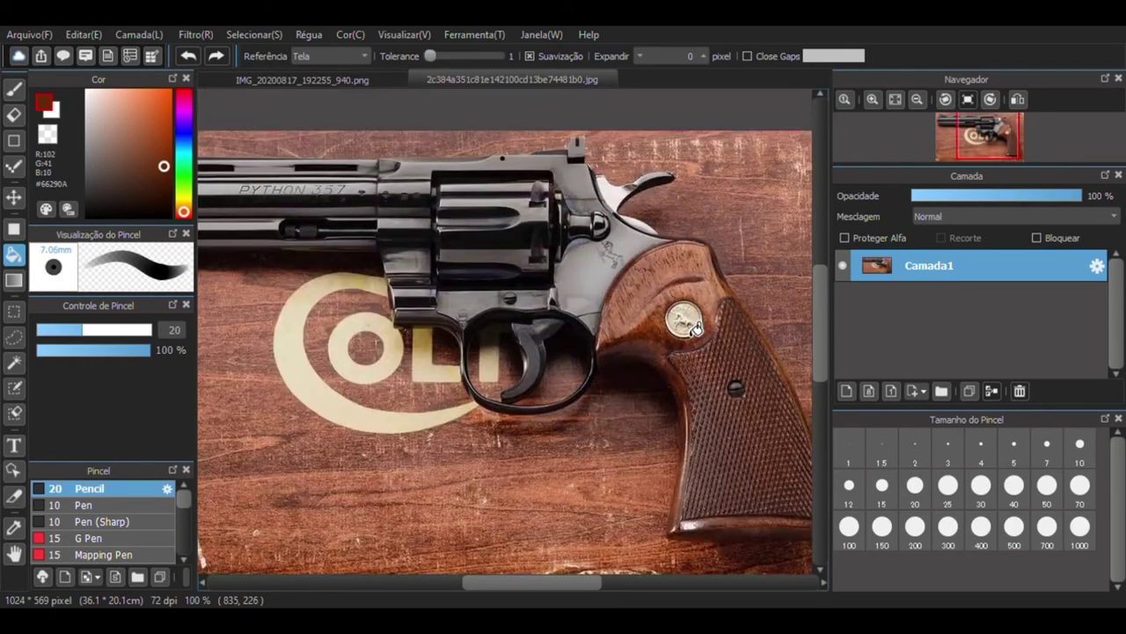
{"action": "scroll", "coordinate": [717, 327], "scroll_direction": "up", "scroll_amount": 3}
{"action": "left_click", "coordinate": [753, 312], "text": "alt"}
{"action": "left_click", "coordinate": [352, 79]}
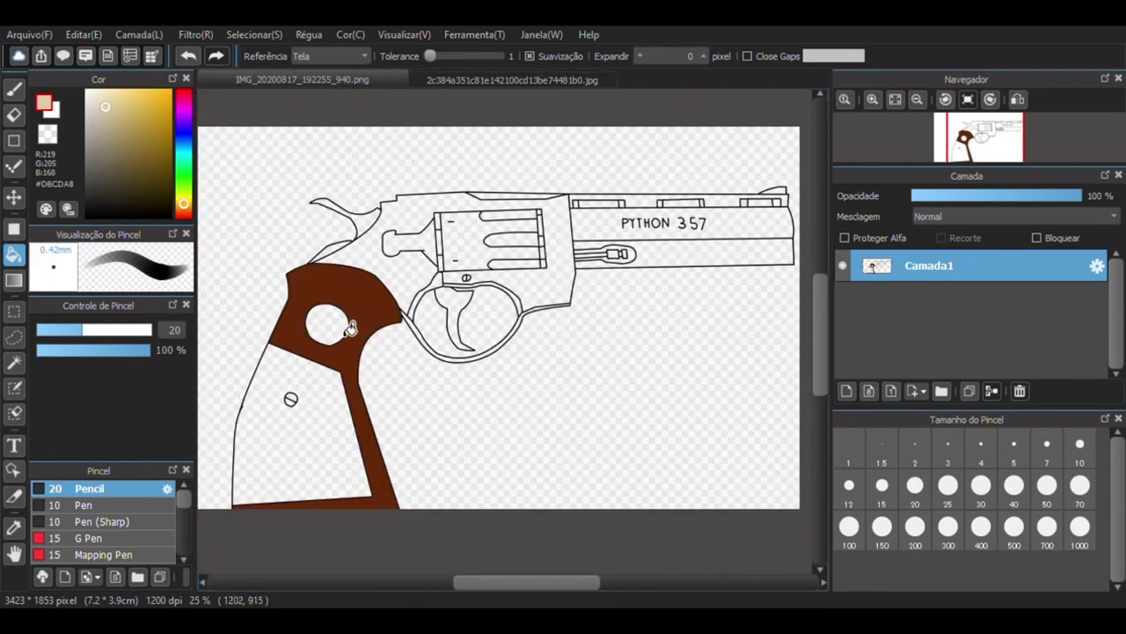
{"action": "left_click", "coordinate": [344, 368]}
Fill the lower grip panel with dark brown #4B2518 sampled from the checkered grip in the reference photo.
{"action": "left_click", "coordinate": [498, 80]}
{"action": "scroll", "coordinate": [607, 247], "scroll_direction": "down", "scroll_amount": 3}
{"action": "scroll", "coordinate": [608, 248], "scroll_direction": "up", "scroll_amount": 3}
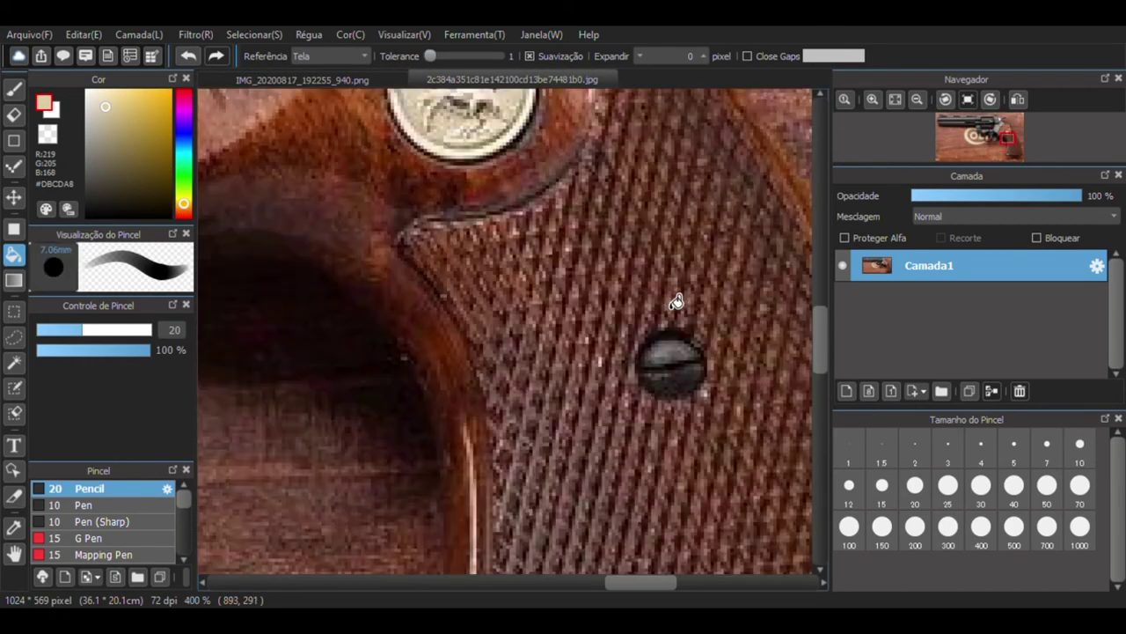
{"action": "left_click", "coordinate": [670, 293], "text": "alt"}
{"action": "left_click", "coordinate": [352, 79]}
{"action": "left_click", "coordinate": [317, 442]}
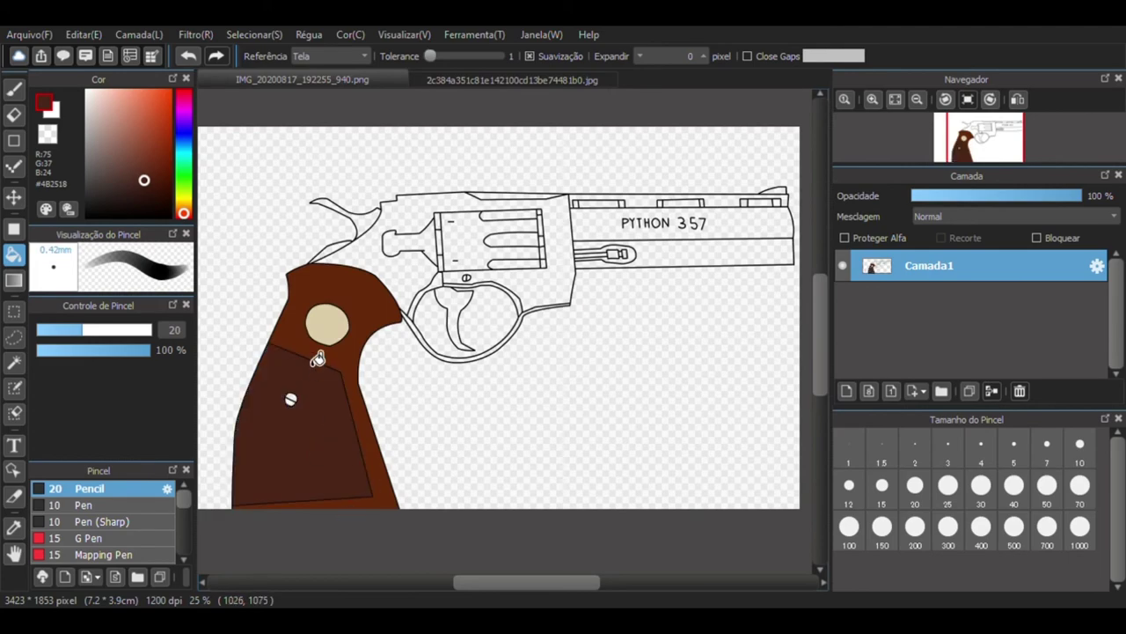
Set the colour to black #000000 and fill the grip screw and the small frame screw above the trigger.
{"action": "left_click_drag", "start_coordinate": [148, 183], "coordinate": [151, 217]}
{"action": "scroll", "coordinate": [288, 385], "scroll_direction": "up", "scroll_amount": 5}
{"action": "left_click", "coordinate": [275, 305]}
{"action": "left_click", "coordinate": [237, 332]}
{"action": "scroll", "coordinate": [447, 266], "scroll_direction": "down", "scroll_amount": 5}
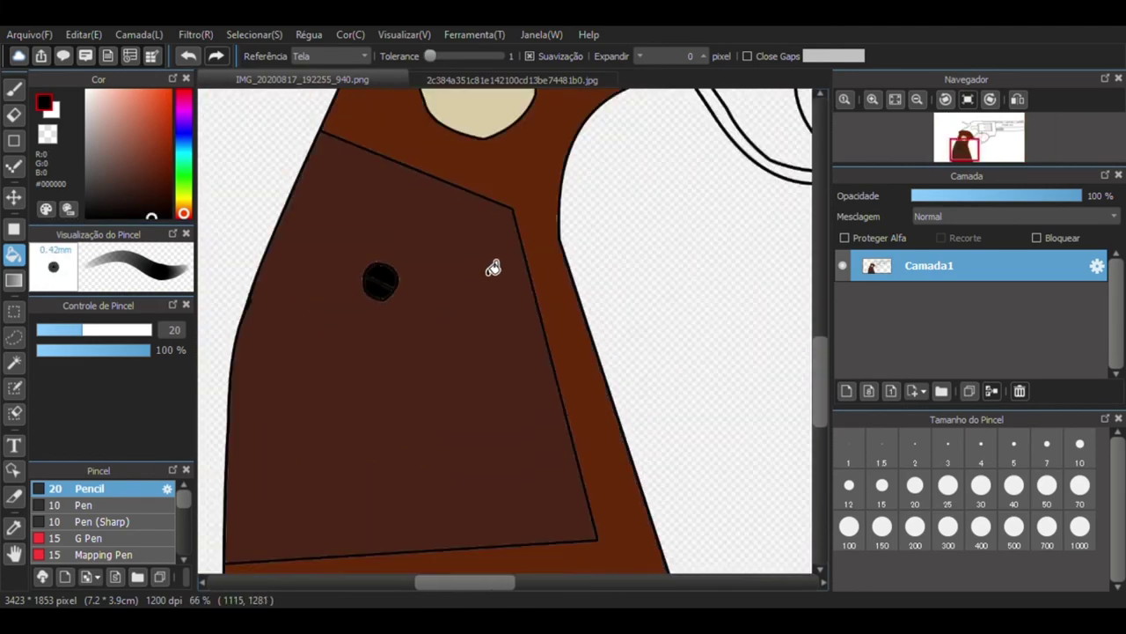
{"action": "scroll", "coordinate": [684, 117], "scroll_direction": "up", "scroll_amount": 1}
{"action": "scroll", "coordinate": [683, 118], "scroll_direction": "up", "scroll_amount": 3}
{"action": "scroll", "coordinate": [669, 110], "scroll_direction": "down", "scroll_amount": 4}
Fill the trigger with grey #535152 sampled from the trigger in the reference photo.
{"action": "left_click", "coordinate": [504, 81]}
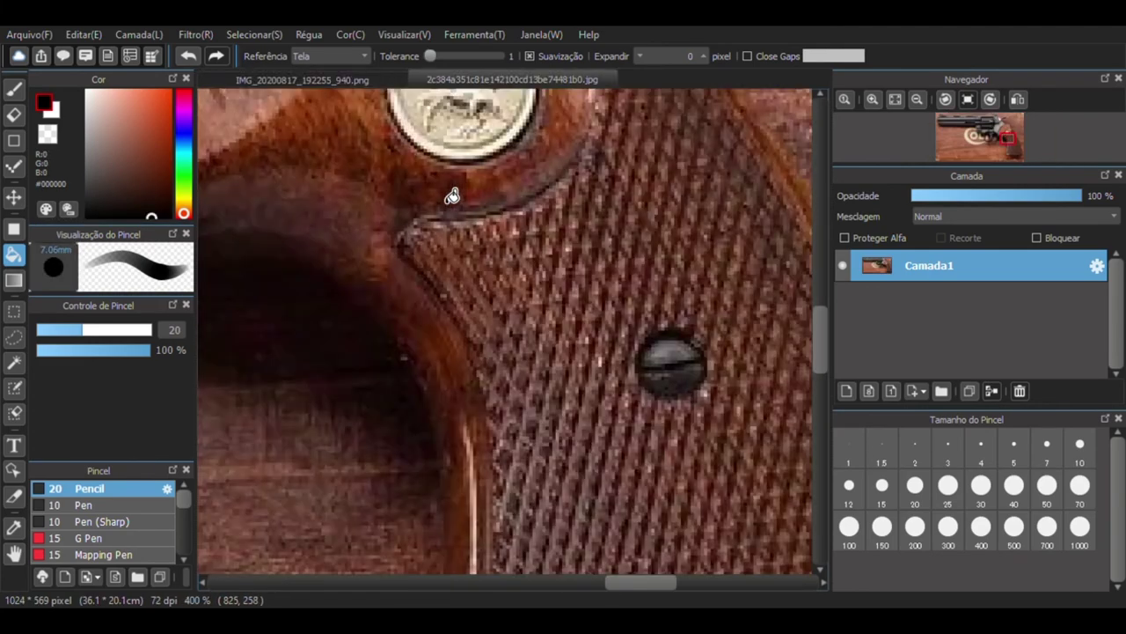
{"action": "scroll", "coordinate": [453, 191], "scroll_direction": "down", "scroll_amount": 4}
{"action": "scroll", "coordinate": [753, 225], "scroll_direction": "up", "scroll_amount": 5}
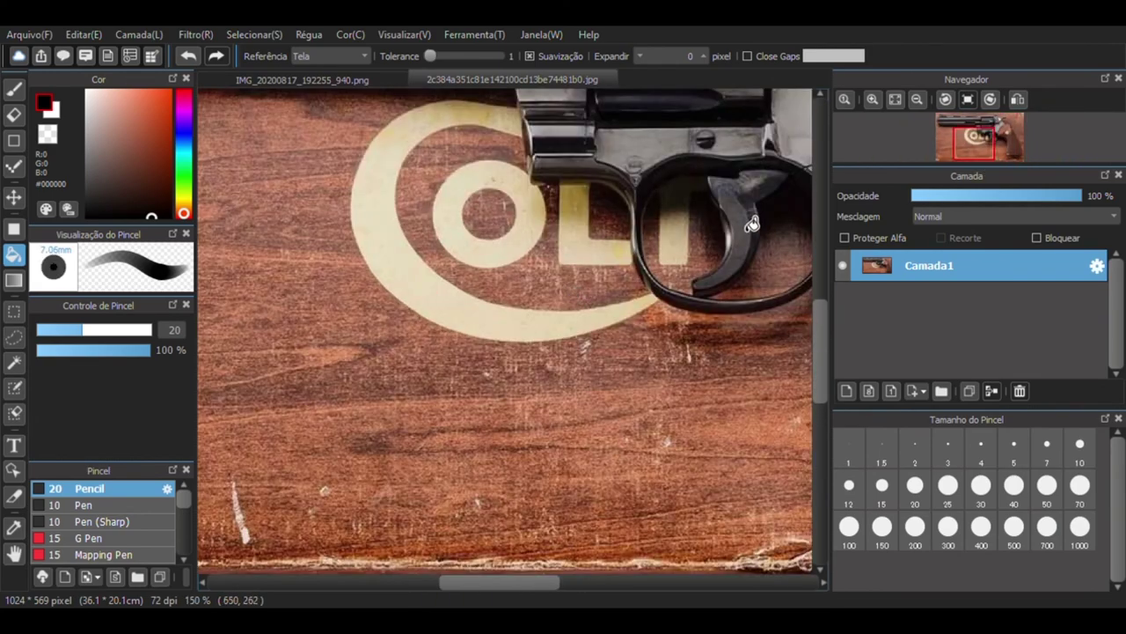
{"action": "left_click", "coordinate": [752, 224], "text": "alt"}
{"action": "key", "text": "ctrl+Tab"}
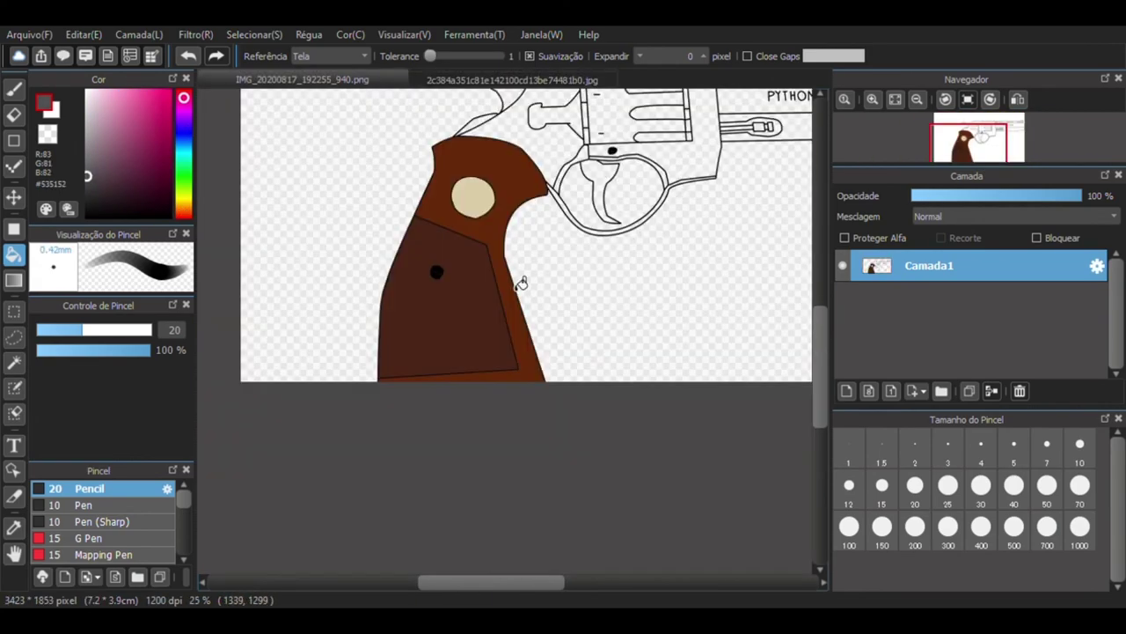
{"action": "left_click", "coordinate": [607, 192]}
Fill the revolver's frame and cylinder body with dark purple-grey #29262D sampled from the reference photo.
{"action": "key", "text": "ctrl+Tab"}
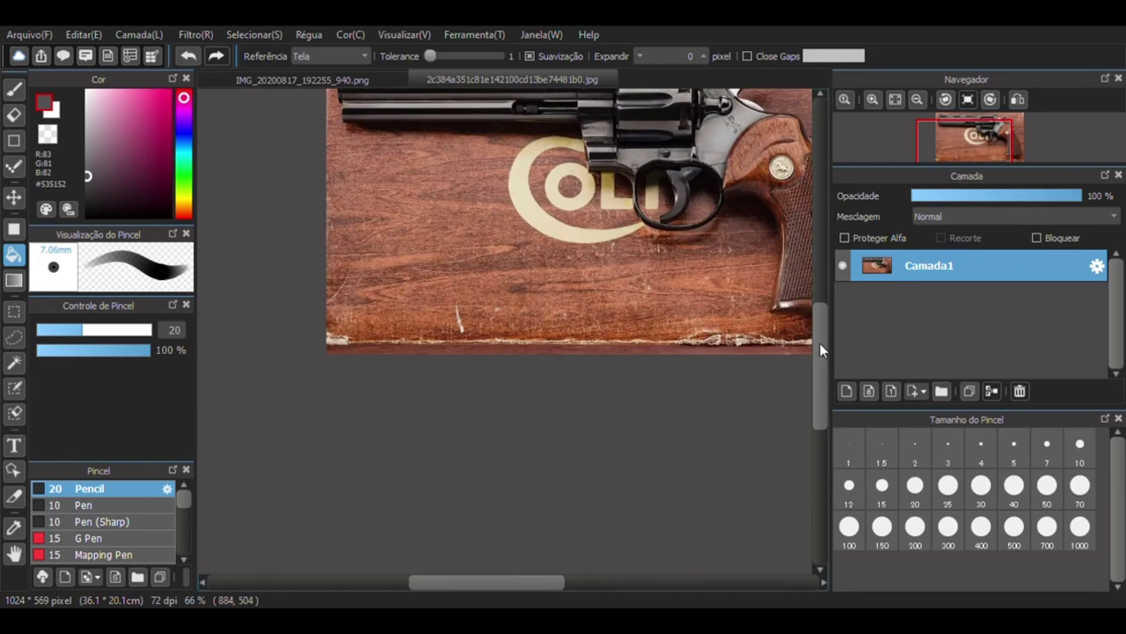
{"action": "scroll", "coordinate": [742, 265], "scroll_direction": "up", "scroll_amount": 2}
{"action": "left_click_drag", "start_coordinate": [820, 347], "coordinate": [824, 277]}
{"action": "right_click", "coordinate": [581, 230]}
{"action": "left_click", "coordinate": [334, 80]}
{"action": "left_click", "coordinate": [537, 146]}
{"action": "left_click", "coordinate": [647, 151]}
{"action": "scroll", "coordinate": [568, 152], "scroll_direction": "up", "scroll_amount": 1}
{"action": "scroll", "coordinate": [571, 162], "scroll_direction": "up", "scroll_amount": 1}
{"action": "left_click", "coordinate": [692, 324]}
Fill the three cylinder flutes with blue-grey #5F626B sampled from the reference photo, undoing a stray fill.
{"action": "key", "text": "ctrl+Tab"}
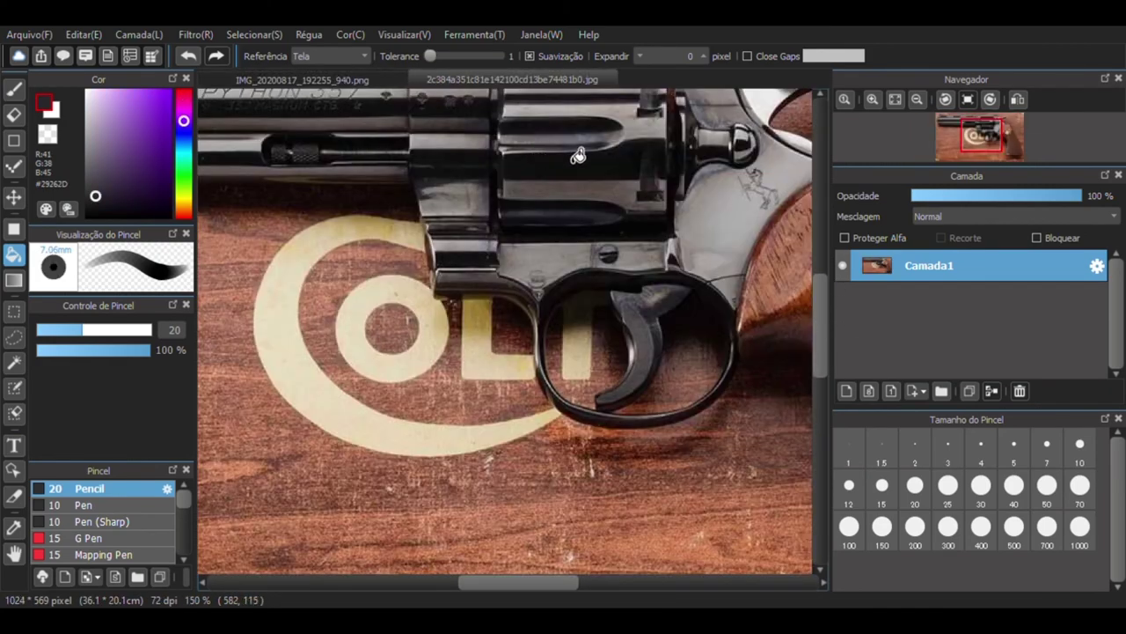
{"action": "left_click", "coordinate": [605, 145], "text": "alt"}
{"action": "key", "text": "ctrl+Tab"}
{"action": "left_click", "coordinate": [756, 238]}
{"action": "left_click", "coordinate": [771, 296]}
{"action": "left_click", "coordinate": [769, 339]}
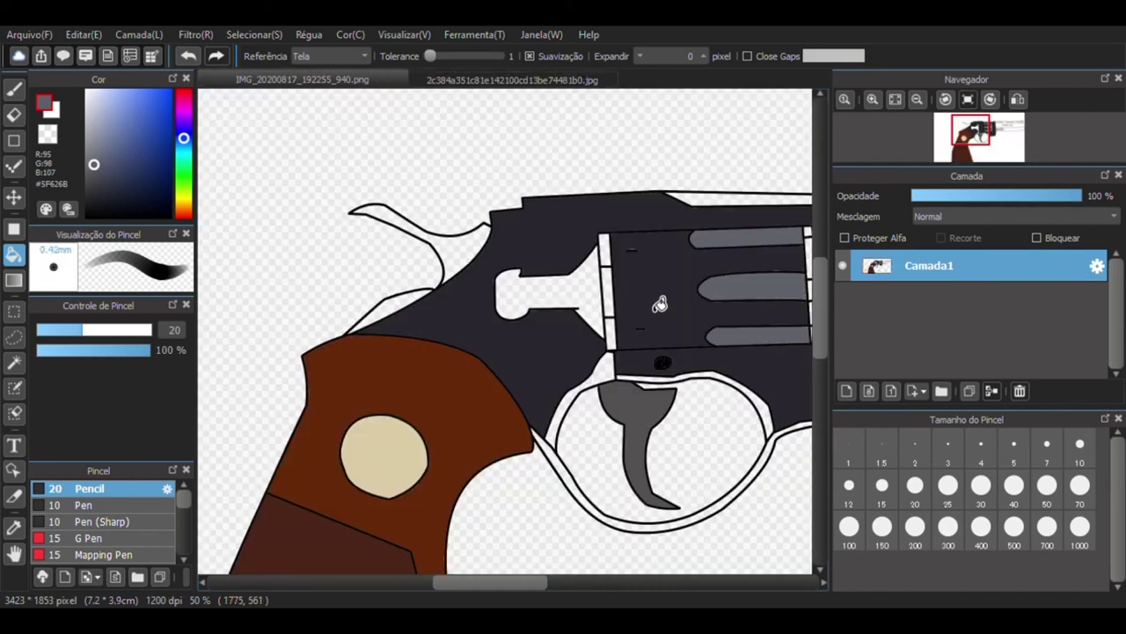
{"action": "left_click", "coordinate": [500, 96]}
{"action": "left_click", "coordinate": [188, 56]}
Fill the hammer with grey #777370 sampled from the hammer in the reference photo.
{"action": "left_click", "coordinate": [493, 80]}
{"action": "scroll", "coordinate": [624, 258], "scroll_direction": "down", "scroll_amount": 4}
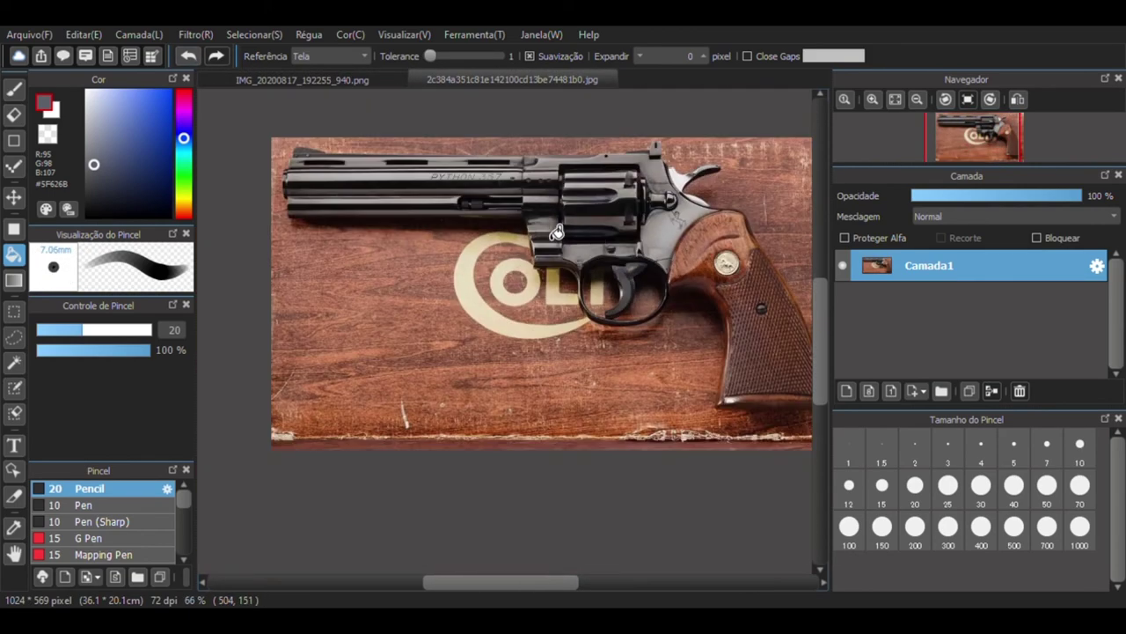
{"action": "scroll", "coordinate": [557, 232], "scroll_direction": "up", "scroll_amount": 1}
{"action": "left_click", "coordinate": [780, 165], "text": "alt"}
{"action": "key", "text": "ctrl+Tab"}
{"action": "left_click", "coordinate": [440, 231]}
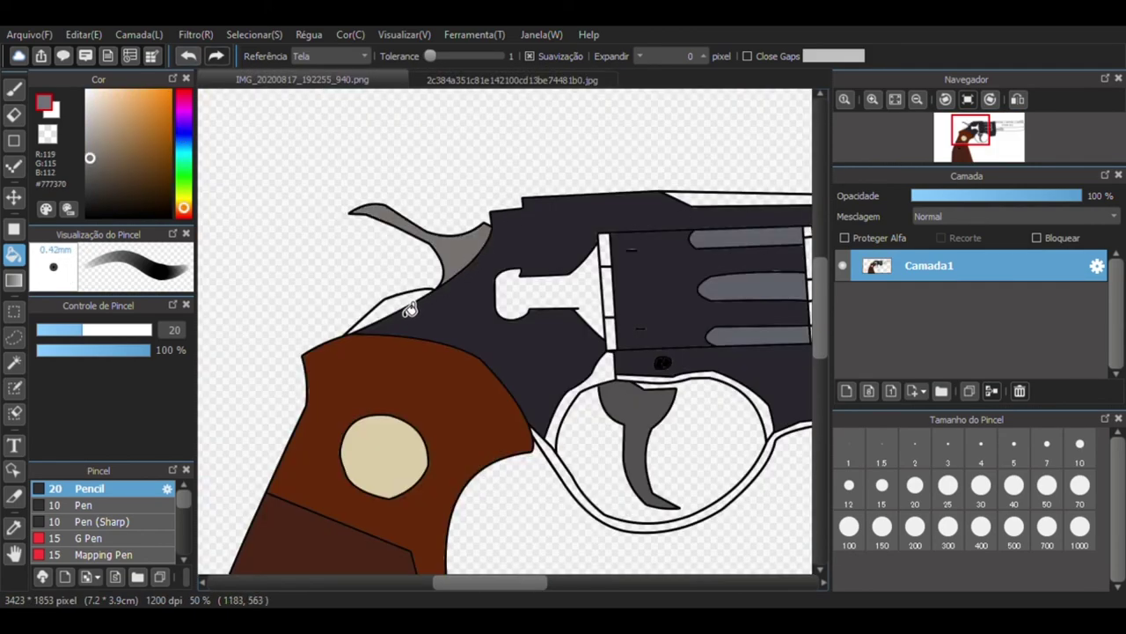
Sample black from the frame screw and fill segments of the narrow strips at both ends of the cylinder.
{"action": "scroll", "coordinate": [475, 352], "scroll_direction": "down", "scroll_amount": 3}
{"action": "scroll", "coordinate": [607, 423], "scroll_direction": "up", "scroll_amount": 2}
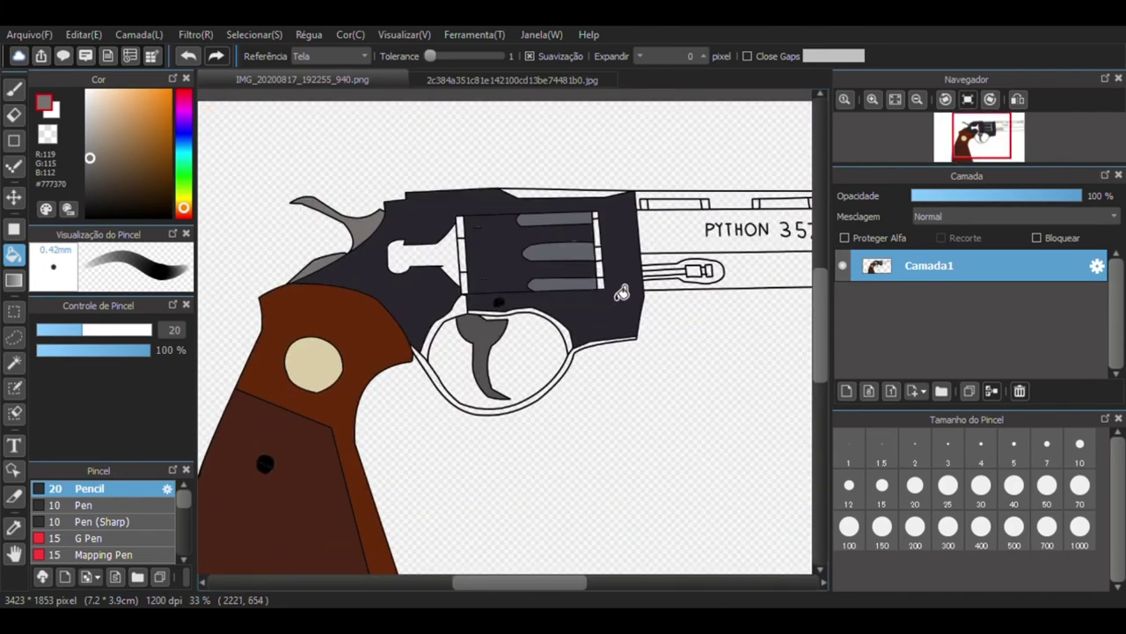
{"action": "left_click", "coordinate": [623, 292], "text": "alt"}
{"action": "scroll", "coordinate": [623, 292], "scroll_direction": "up", "scroll_amount": 2}
{"action": "left_click", "coordinate": [417, 325], "text": "alt"}
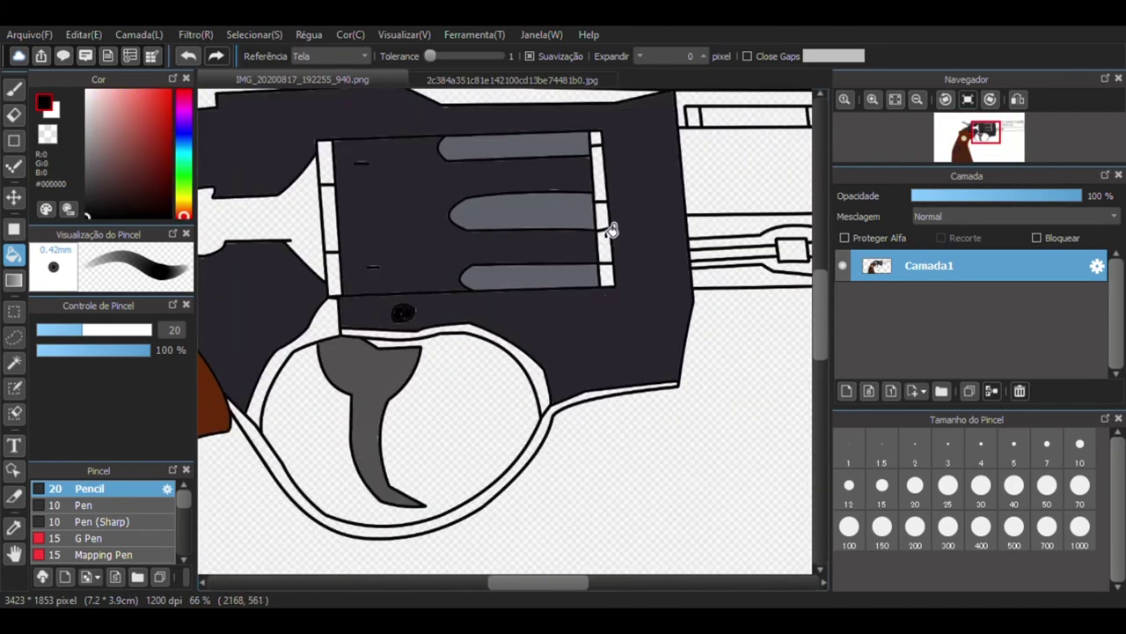
{"action": "left_click", "coordinate": [605, 245]}
{"action": "left_click", "coordinate": [600, 187]}
{"action": "left_click", "coordinate": [333, 224]}
Fill the T-shaped latch behind the cylinder and the small gap beneath it with #29262D sampled from the frame.
{"action": "scroll", "coordinate": [339, 244], "scroll_direction": "down", "scroll_amount": 2}
{"action": "left_click", "coordinate": [330, 264], "text": "alt"}
{"action": "left_click", "coordinate": [326, 243]}
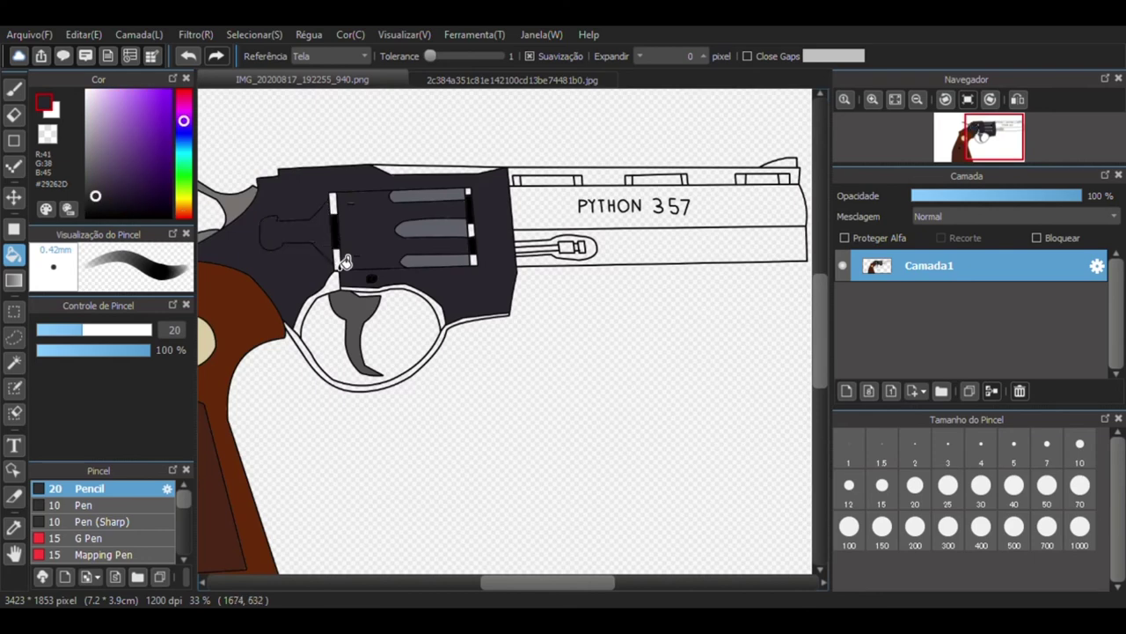
{"action": "left_click", "coordinate": [334, 285]}
Fill the trigger guard's sections with the dark purple-grey #29262D of the frame.
{"action": "scroll", "coordinate": [431, 291], "scroll_direction": "down", "scroll_amount": 1}
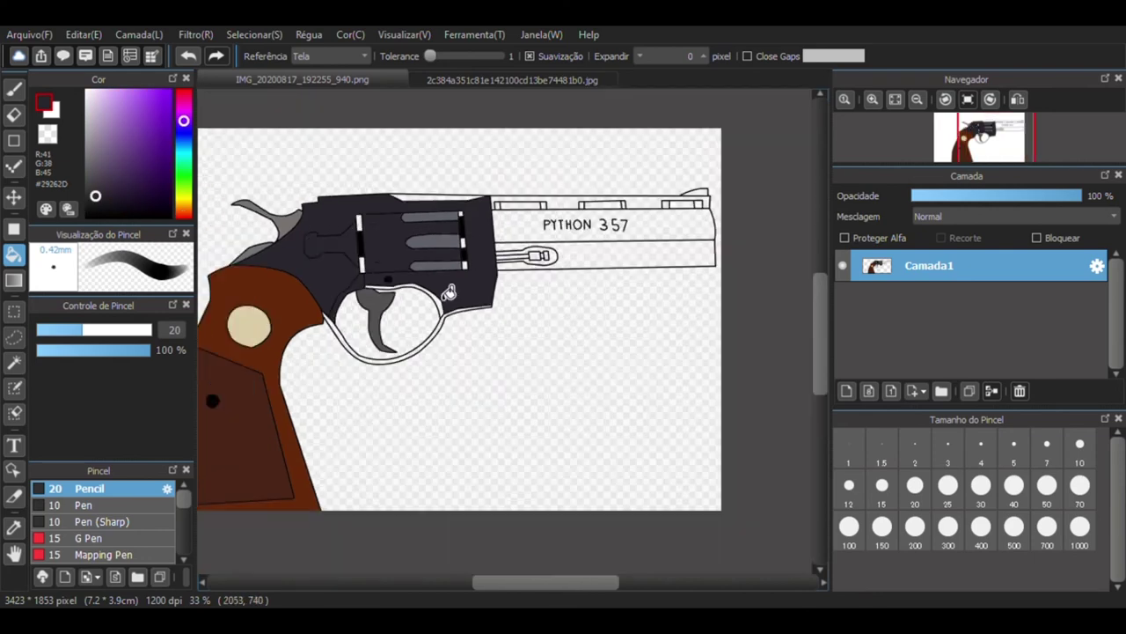
{"action": "scroll", "coordinate": [450, 303], "scroll_direction": "up", "scroll_amount": 3}
{"action": "left_click", "coordinate": [439, 280]}
{"action": "left_click", "coordinate": [451, 314]}
{"action": "scroll", "coordinate": [420, 333], "scroll_direction": "down", "scroll_amount": 3}
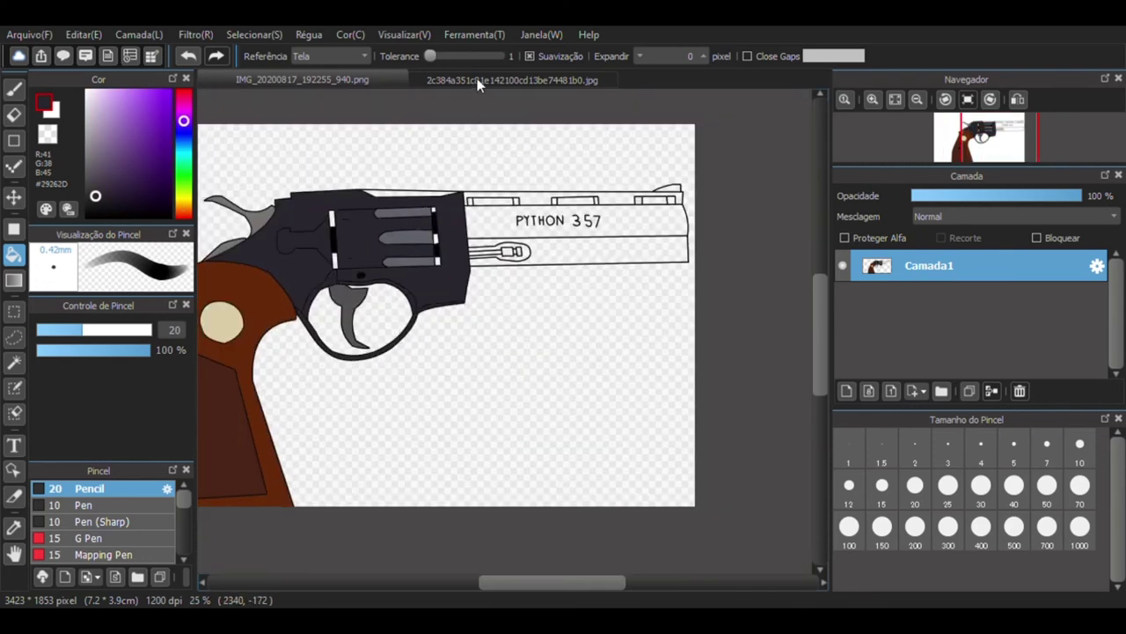
Fill the tapered strip above the cylinder with #786662 sampled from the reference photo, and sample the hammer's grey #777370.
{"action": "left_click", "coordinate": [477, 78]}
{"action": "scroll", "coordinate": [461, 143], "scroll_direction": "up", "scroll_amount": 3}
{"action": "left_click", "coordinate": [460, 144], "text": "alt"}
{"action": "left_click", "coordinate": [346, 81]}
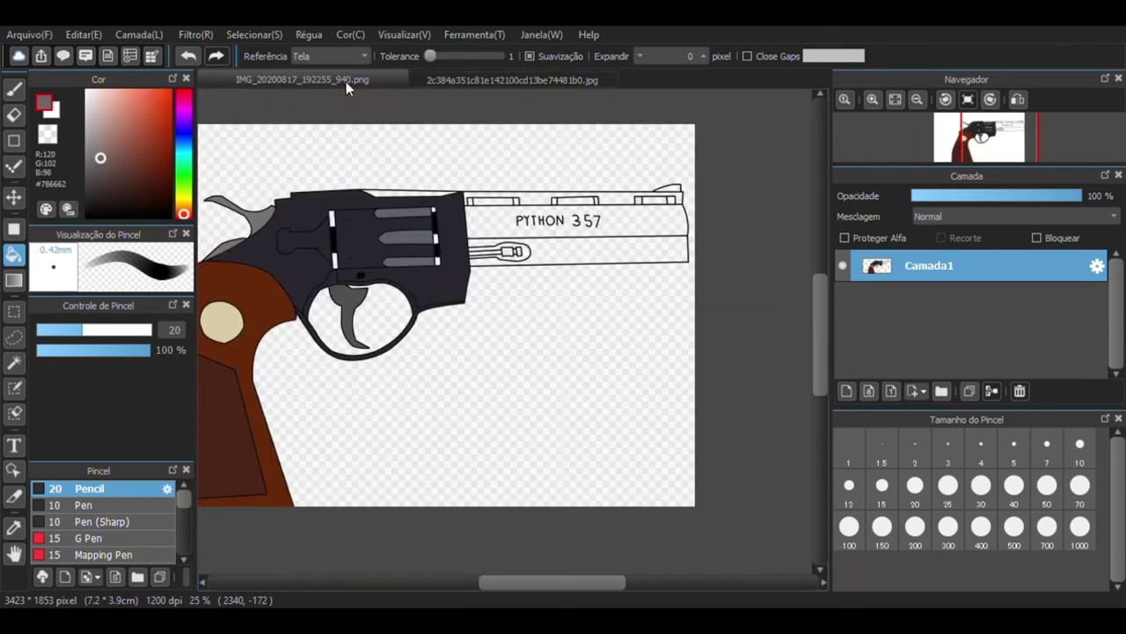
{"action": "left_click", "coordinate": [393, 197]}
{"action": "left_click", "coordinate": [260, 221], "text": "alt"}
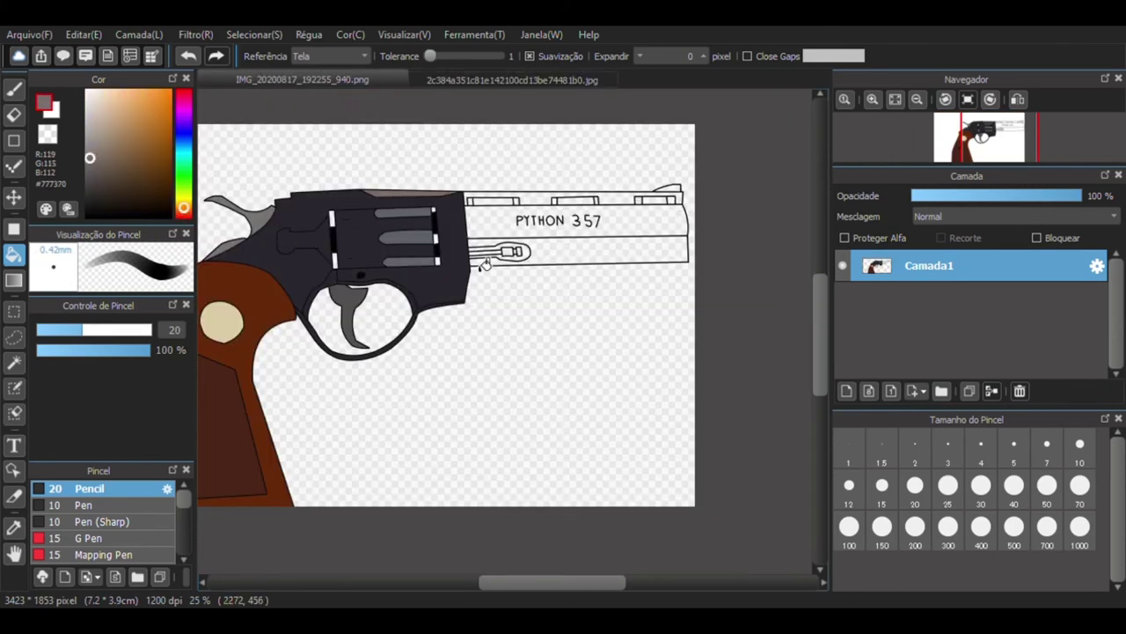
{"action": "scroll", "coordinate": [489, 147], "scroll_direction": "up", "scroll_amount": 2}
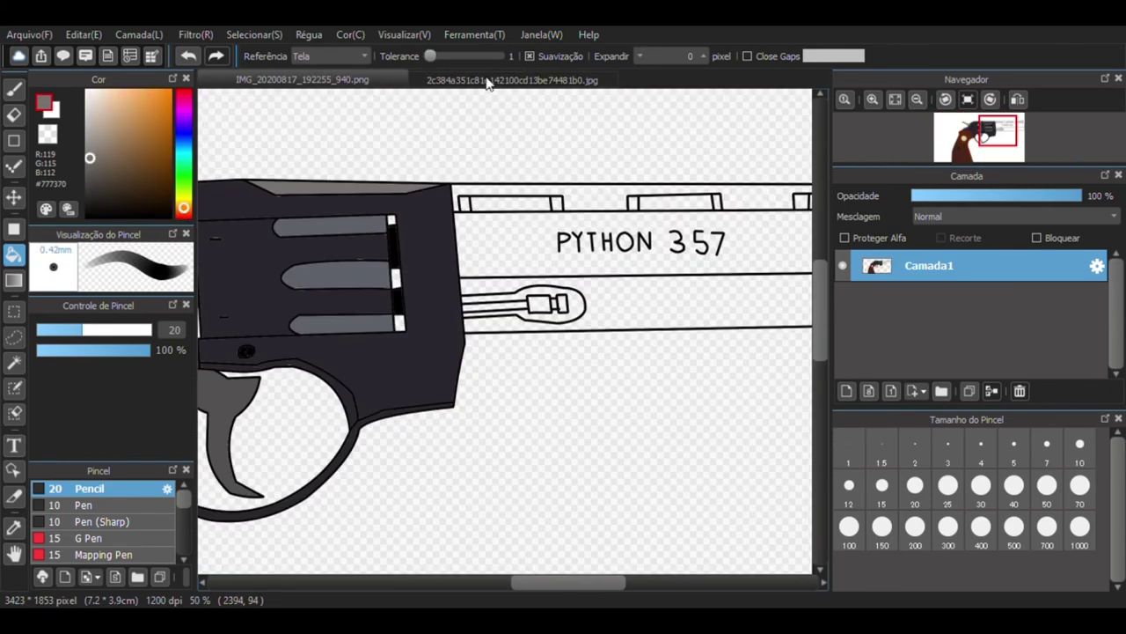
Sample black #000000 from the cylinder's end strip and refill the revolver's frame with it.
{"action": "left_click", "coordinate": [489, 81]}
{"action": "left_click", "coordinate": [359, 80]}
{"action": "left_click", "coordinate": [398, 263], "text": "alt"}
{"action": "left_click", "coordinate": [418, 258]}
{"action": "scroll", "coordinate": [416, 253], "scroll_direction": "down", "scroll_amount": 2}
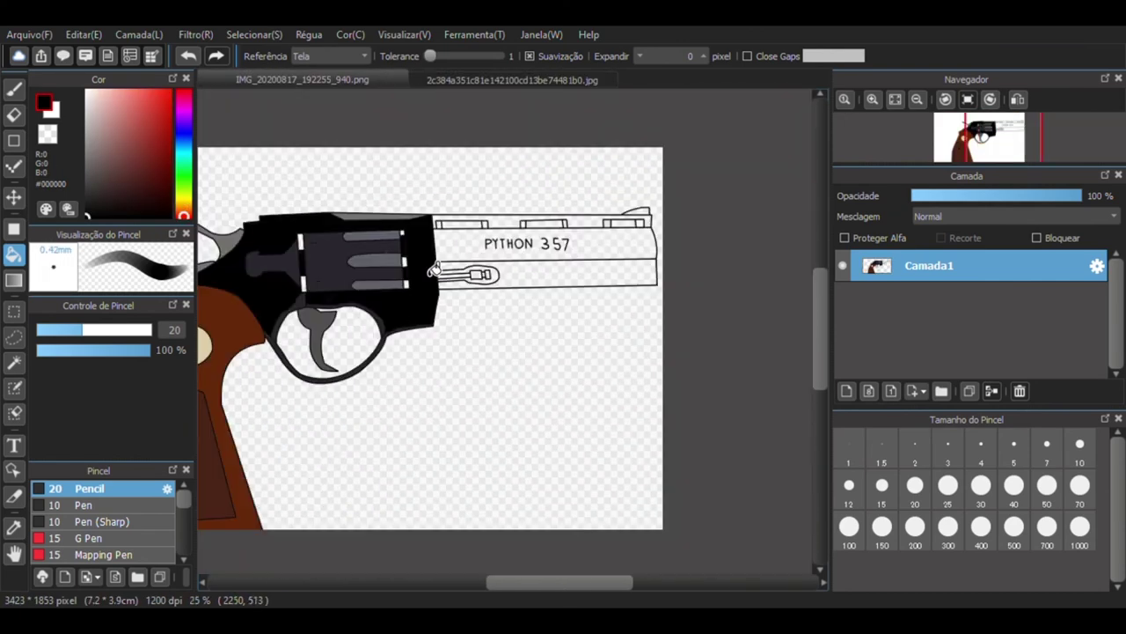
Refill the trigger guard and its connection to the frame with black.
{"action": "left_click_drag", "start_coordinate": [533, 582], "coordinate": [511, 585]}
{"action": "scroll", "coordinate": [381, 299], "scroll_direction": "down", "scroll_amount": 1}
{"action": "scroll", "coordinate": [374, 304], "scroll_direction": "up", "scroll_amount": 3}
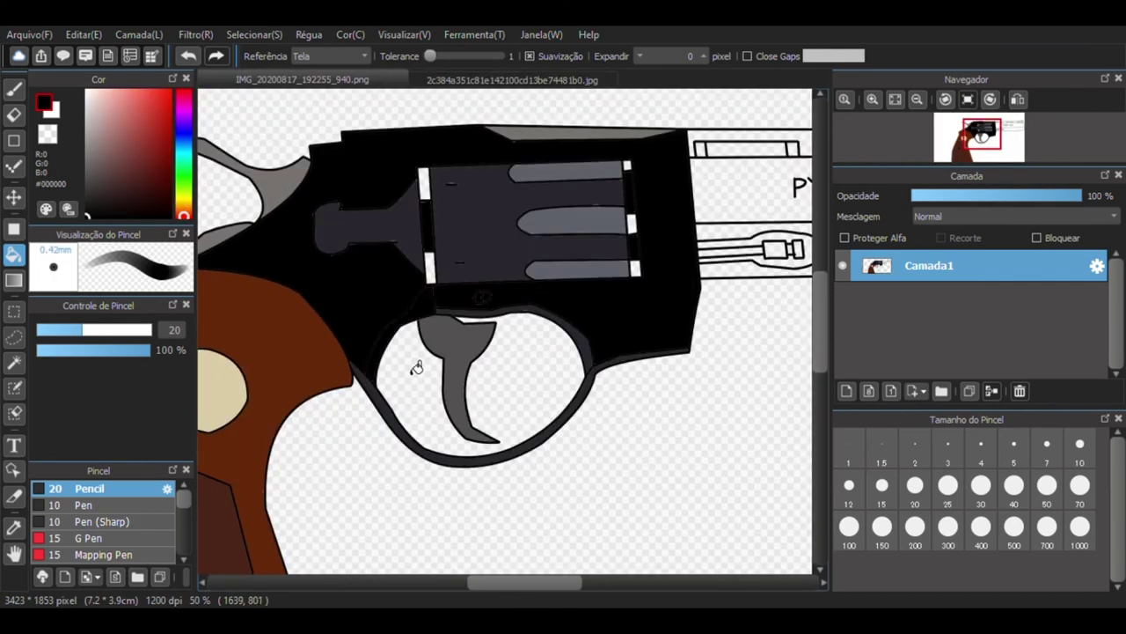
{"action": "left_click", "coordinate": [388, 414]}
{"action": "left_click", "coordinate": [597, 363]}
{"action": "scroll", "coordinate": [541, 327], "scroll_direction": "down", "scroll_amount": 1}
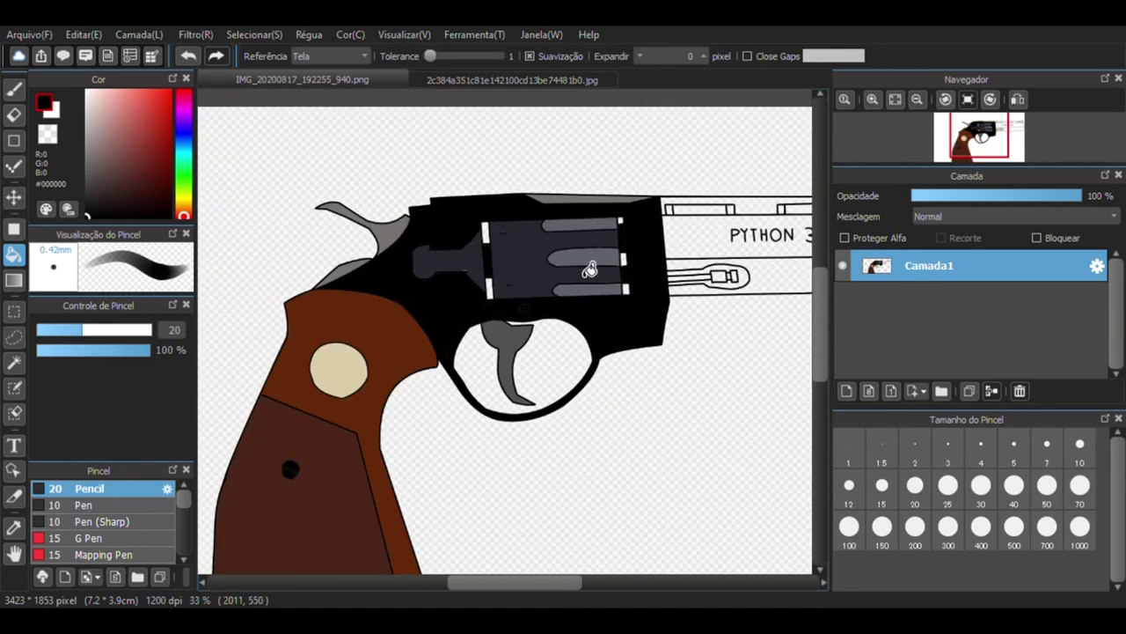
Refill the three cylinder flutes with black.
{"action": "left_click", "coordinate": [590, 269]}
{"action": "left_click", "coordinate": [593, 232]}
{"action": "left_click", "coordinate": [618, 293]}
{"action": "scroll", "coordinate": [696, 297], "scroll_direction": "down", "scroll_amount": 1}
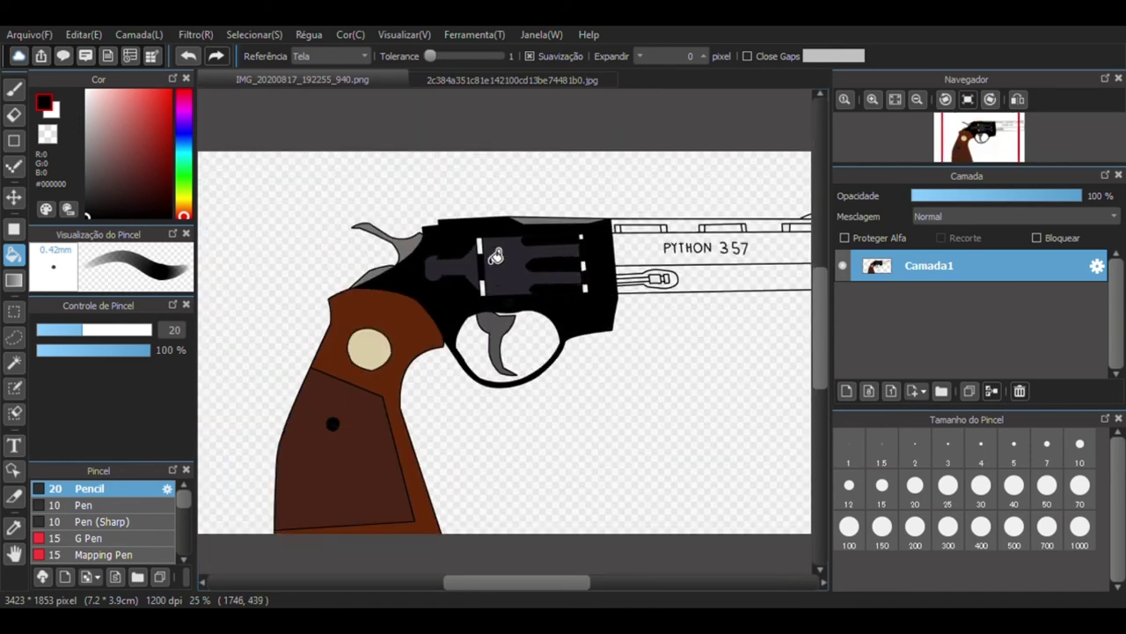
Fill the upper and lower sections of the barrel with black around the PYTHON 357 lettering.
{"action": "left_click_drag", "start_coordinate": [494, 588], "coordinate": [572, 547]}
{"action": "left_click", "coordinate": [540, 251]}
{"action": "scroll", "coordinate": [506, 271], "scroll_direction": "up", "scroll_amount": 1}
{"action": "scroll", "coordinate": [520, 274], "scroll_direction": "up", "scroll_amount": 3}
{"action": "left_click", "coordinate": [477, 344]}
{"action": "scroll", "coordinate": [465, 355], "scroll_direction": "down", "scroll_amount": 2}
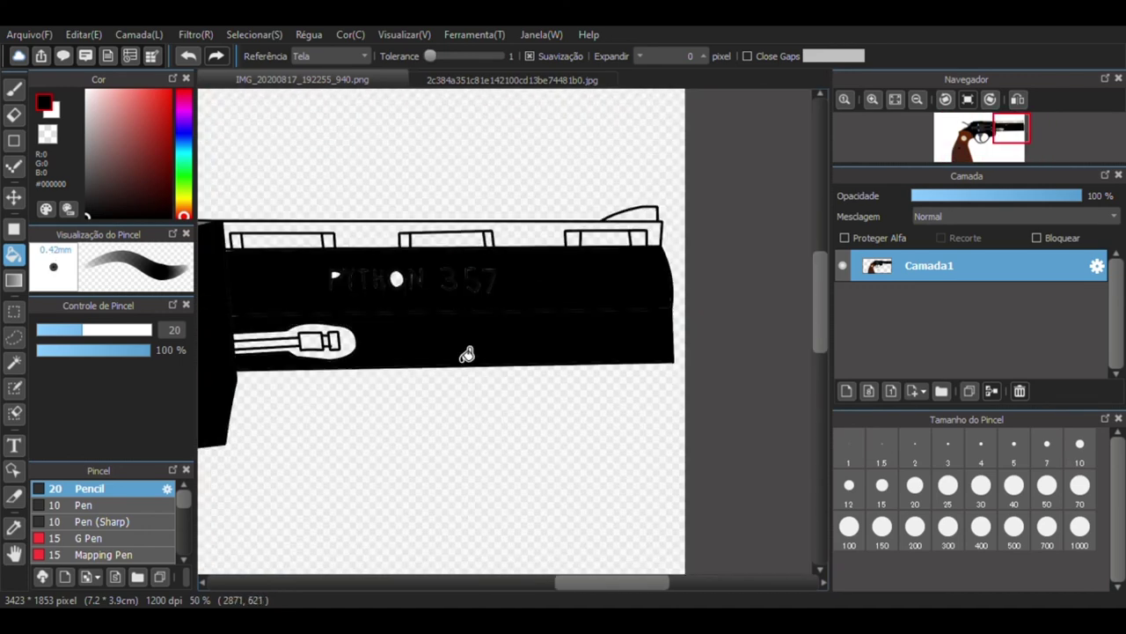
Check the barrel top in the reference photo and fill the barrel's top rib and front sight with black.
{"action": "left_click", "coordinate": [492, 236]}
{"action": "left_click", "coordinate": [501, 81]}
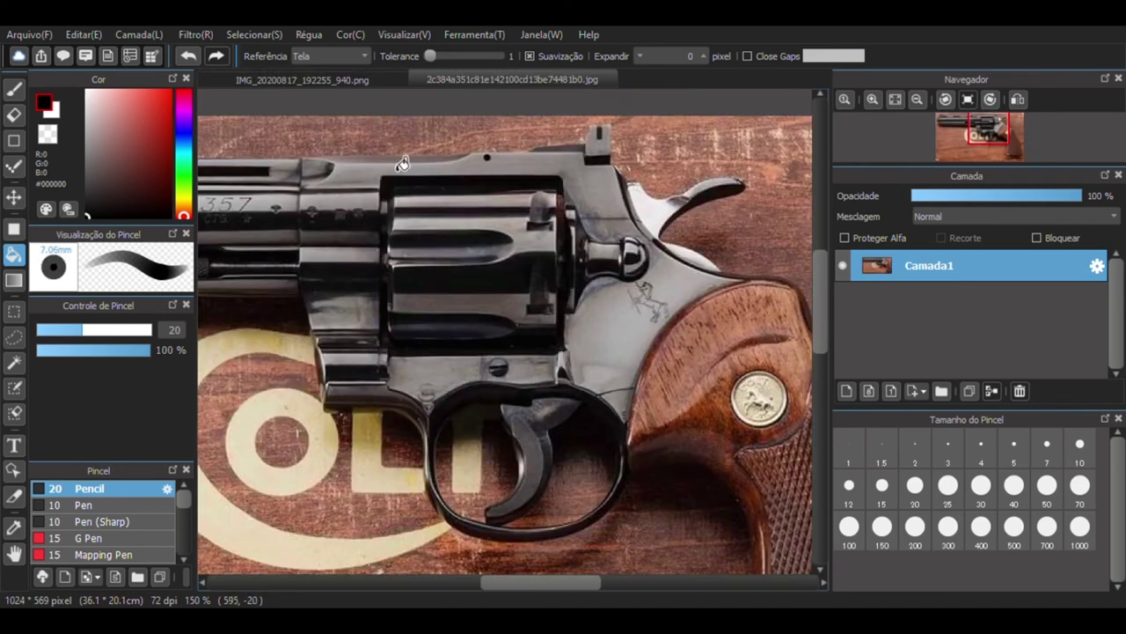
{"action": "scroll", "coordinate": [371, 214], "scroll_direction": "down", "scroll_amount": 4}
{"action": "left_click", "coordinate": [366, 81]}
{"action": "left_click", "coordinate": [649, 216]}
{"action": "scroll", "coordinate": [567, 283], "scroll_direction": "up", "scroll_amount": 1}
{"action": "scroll", "coordinate": [400, 271], "scroll_direction": "down", "scroll_amount": 3}
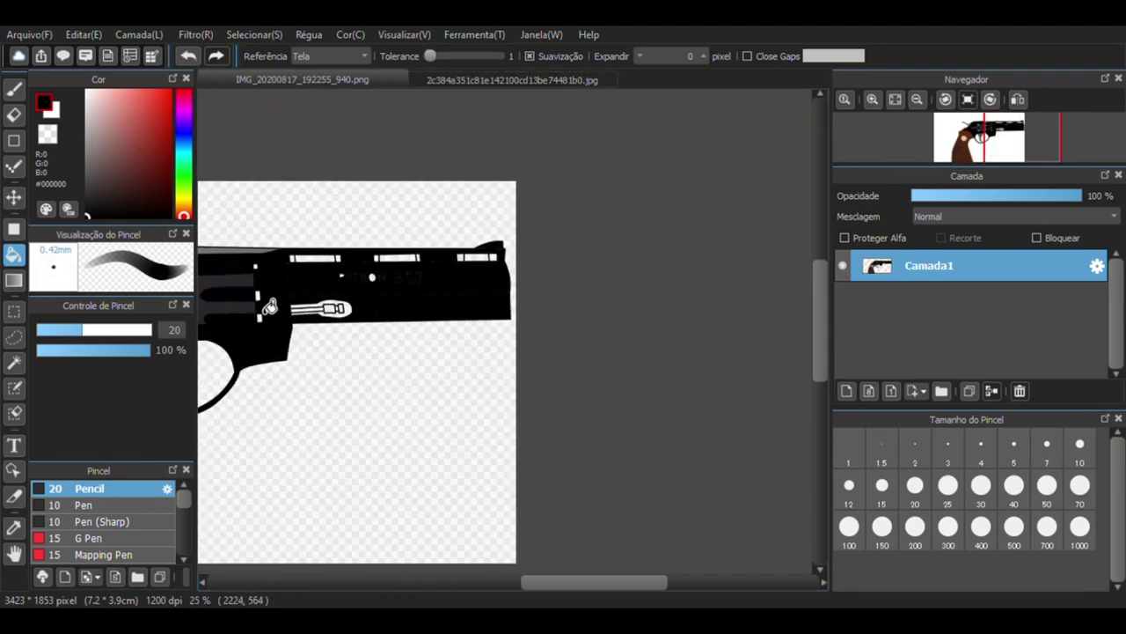
Sample the dark purple-grey #29262D from the cylinder and fill the small end sections beside the barrel's vent slots.
{"action": "right_click", "coordinate": [230, 295]}
{"action": "scroll", "coordinate": [309, 258], "scroll_direction": "down", "scroll_amount": 3}
{"action": "scroll", "coordinate": [299, 258], "scroll_direction": "up", "scroll_amount": 6}
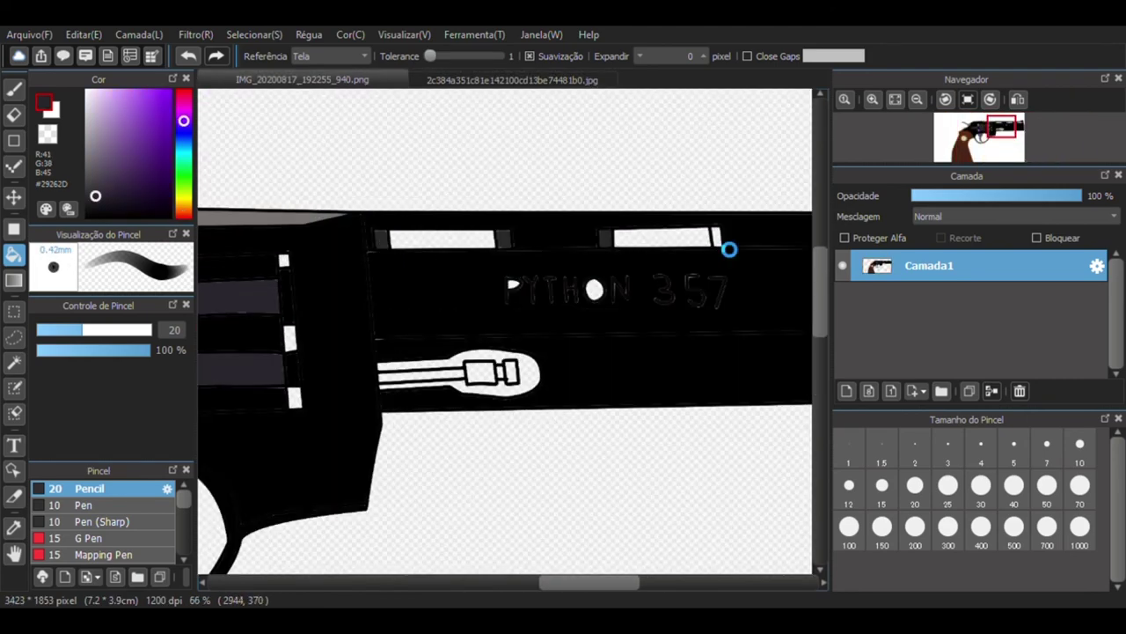
{"action": "left_click_drag", "start_coordinate": [602, 582], "coordinate": [639, 582]}
{"action": "scroll", "coordinate": [414, 422], "scroll_direction": "down", "scroll_amount": 4}
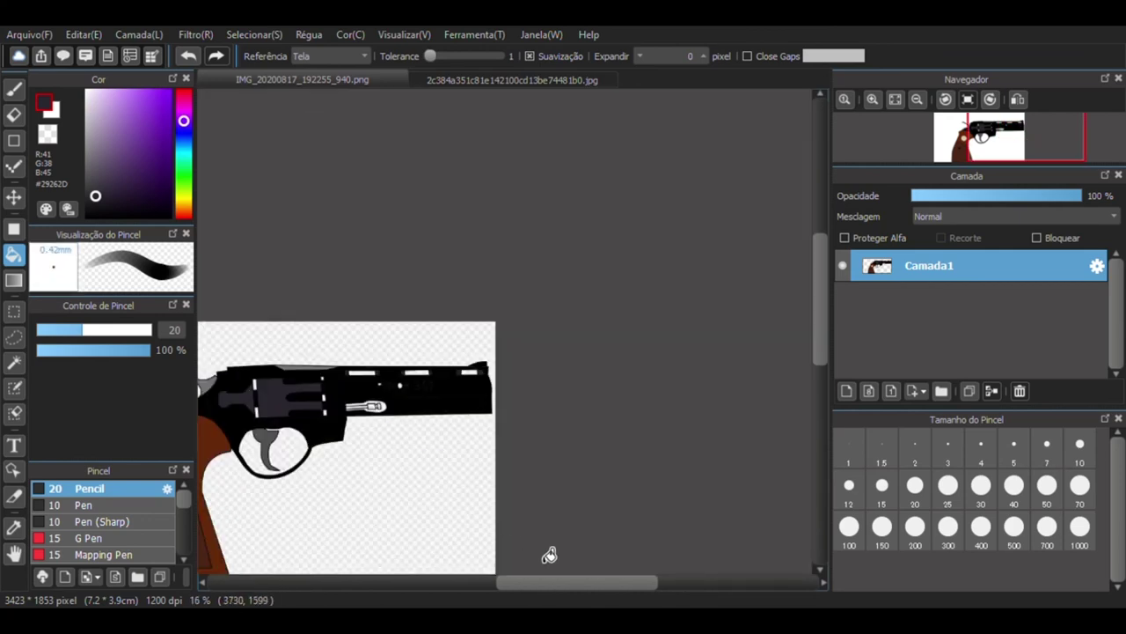
Sample black from the barrel and refill the trigger with it.
{"action": "left_click_drag", "start_coordinate": [553, 582], "coordinate": [525, 582]}
{"action": "scroll", "coordinate": [389, 431], "scroll_direction": "up", "scroll_amount": 2}
{"action": "right_click", "coordinate": [445, 413]}
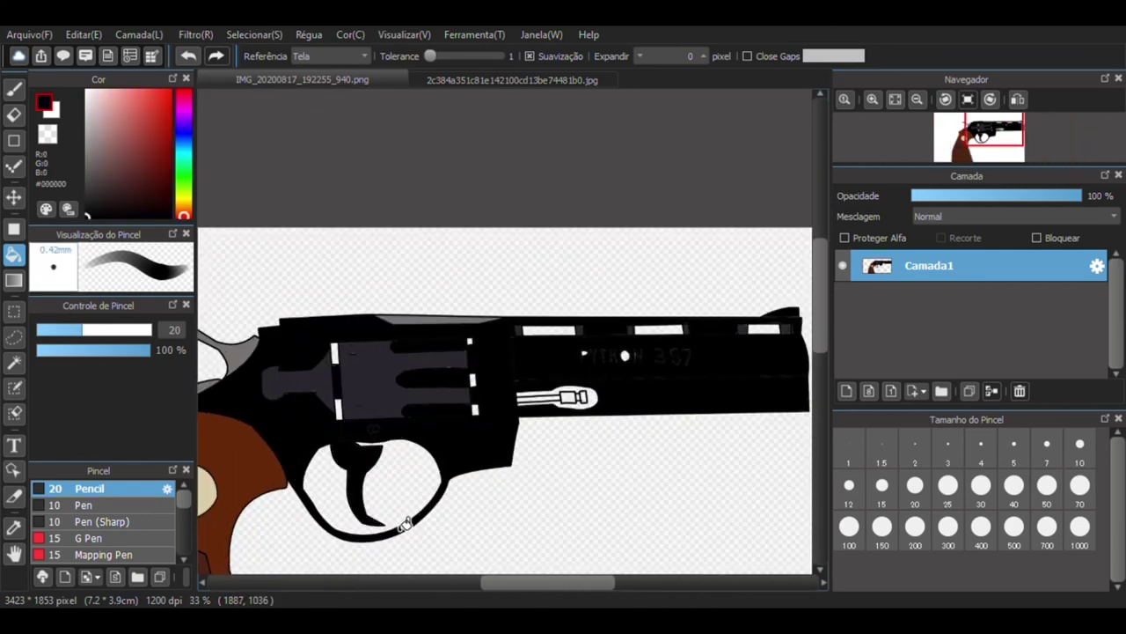
Sample the dark grey #181818 from the reference photo and fill the recess around the ejector rod under the barrel.
{"action": "scroll", "coordinate": [401, 506], "scroll_direction": "down", "scroll_amount": 2}
{"action": "scroll", "coordinate": [300, 467], "scroll_direction": "up", "scroll_amount": 1}
{"action": "left_click_drag", "start_coordinate": [556, 588], "coordinate": [535, 588]}
{"action": "mouse_move", "coordinate": [815, 290]}
{"action": "left_mouse_down"}
{"action": "mouse_move", "coordinate": [815, 330]}
{"action": "mouse_move", "coordinate": [822, 286]}
{"action": "left_mouse_up"}
{"action": "scroll", "coordinate": [621, 338], "scroll_direction": "up", "scroll_amount": 2}
{"action": "left_click", "coordinate": [581, 80]}
{"action": "scroll", "coordinate": [331, 211], "scroll_direction": "up", "scroll_amount": 6}
{"action": "right_click", "coordinate": [545, 235]}
{"action": "left_click", "coordinate": [383, 81]}
{"action": "left_click", "coordinate": [567, 236]}
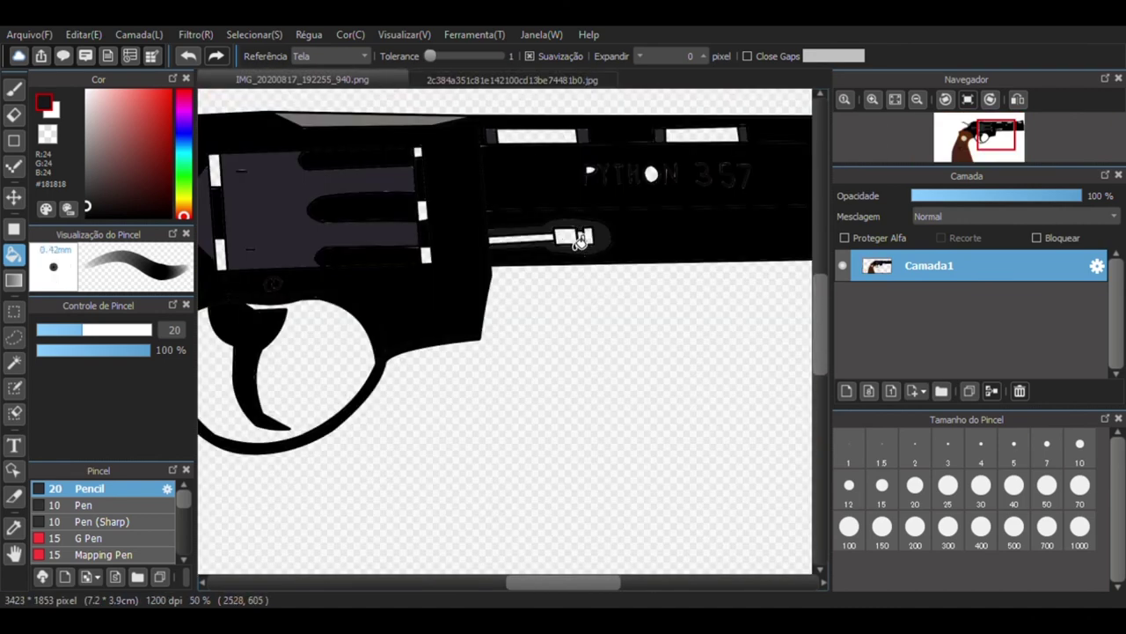
Sample black from the barrel and fill the ejector rod and its tip sections.
{"action": "right_click", "coordinate": [600, 252]}
{"action": "left_click", "coordinate": [582, 244]}
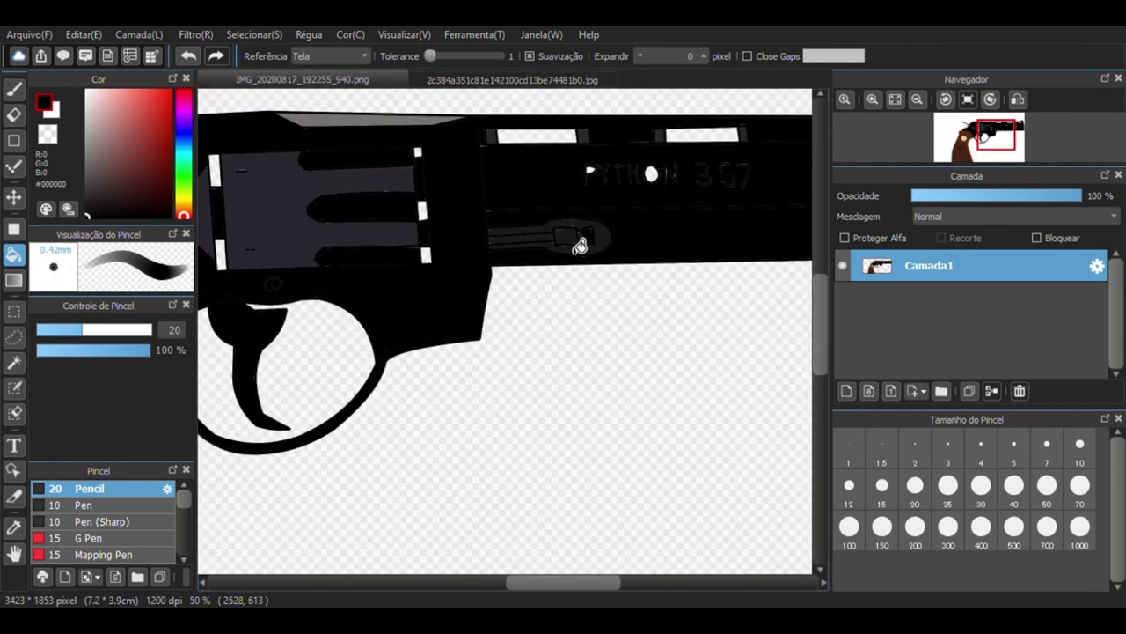
{"action": "left_click", "coordinate": [570, 240]}
Refill the hammer, the frame's top strip and the cylinder body with dark grey #181818.
{"action": "scroll", "coordinate": [651, 236], "scroll_direction": "up", "scroll_amount": 2}
{"action": "scroll", "coordinate": [659, 243], "scroll_direction": "down", "scroll_amount": 4}
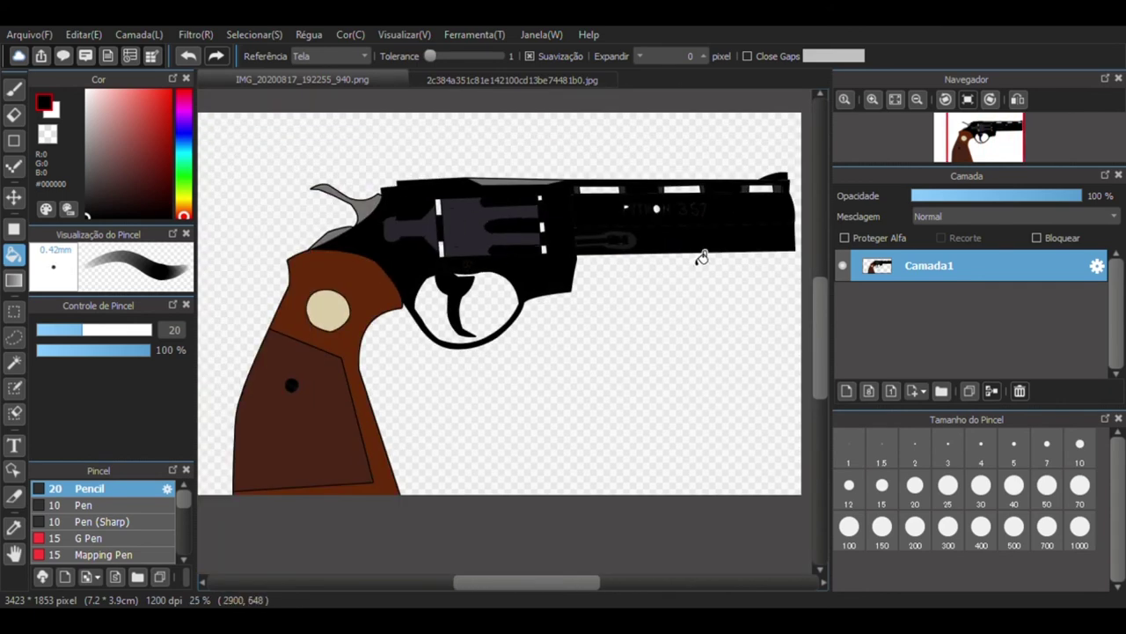
{"action": "left_click", "coordinate": [370, 212]}
{"action": "left_click", "coordinate": [341, 235]}
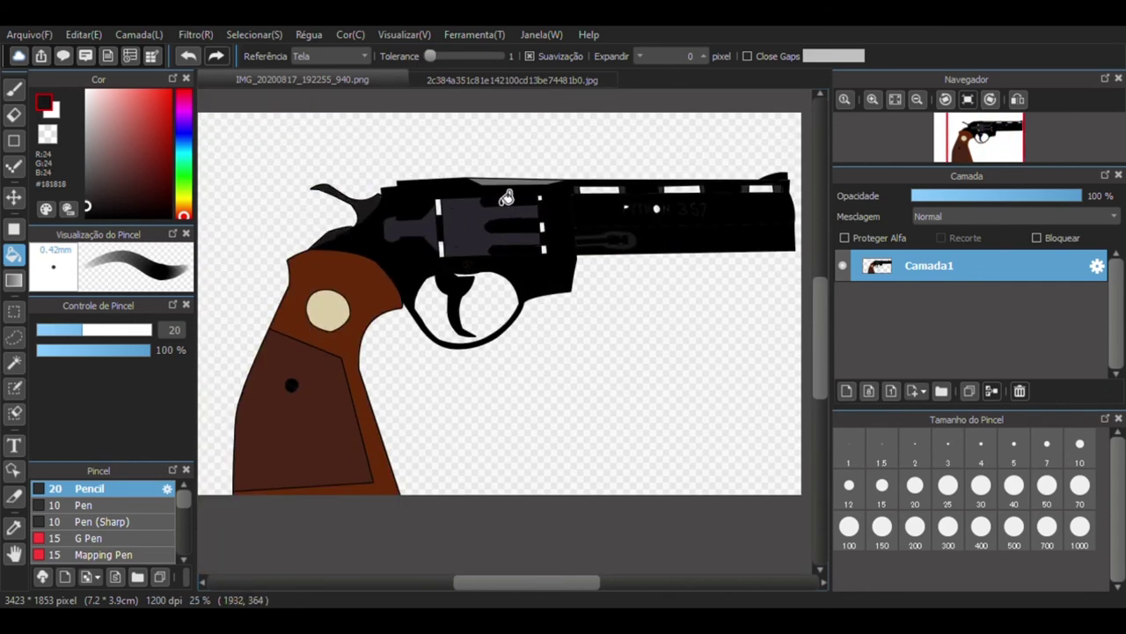
{"action": "left_click", "coordinate": [508, 183]}
{"action": "scroll", "coordinate": [601, 230], "scroll_direction": "up", "scroll_amount": 1}
{"action": "left_click", "coordinate": [438, 257]}
{"action": "scroll", "coordinate": [403, 274], "scroll_direction": "down", "scroll_amount": 1}
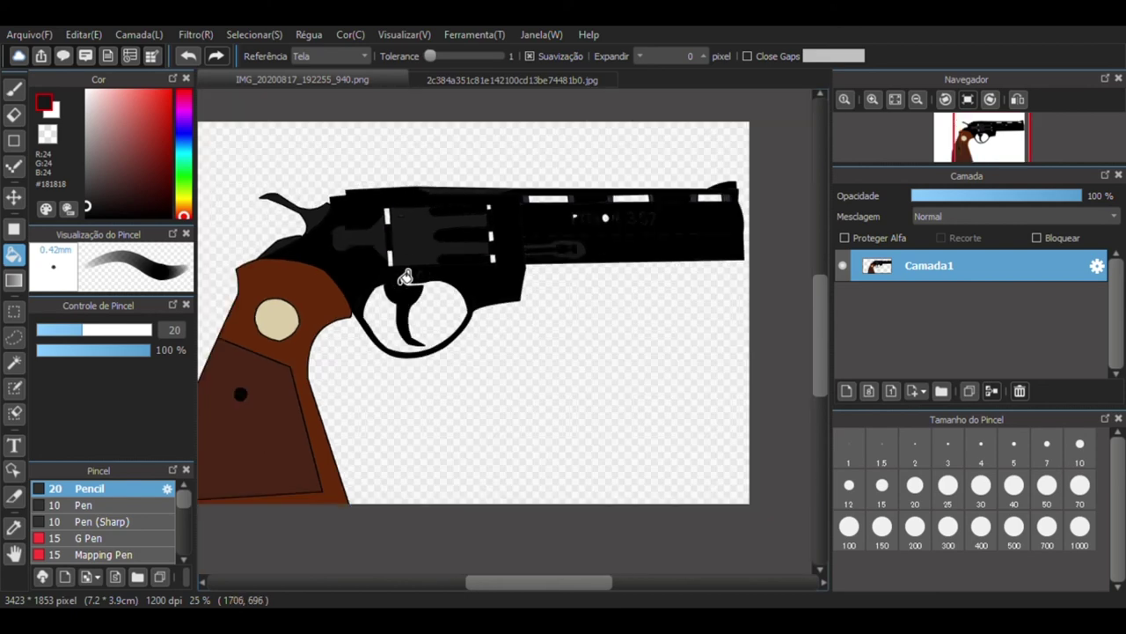
Sample black from the barrel and fill the white interiors of the letters O and P in the PYTHON lettering.
{"action": "scroll", "coordinate": [619, 248], "scroll_direction": "down", "scroll_amount": 2}
{"action": "scroll", "coordinate": [619, 246], "scroll_direction": "up", "scroll_amount": 7}
{"action": "right_click", "coordinate": [628, 229]}
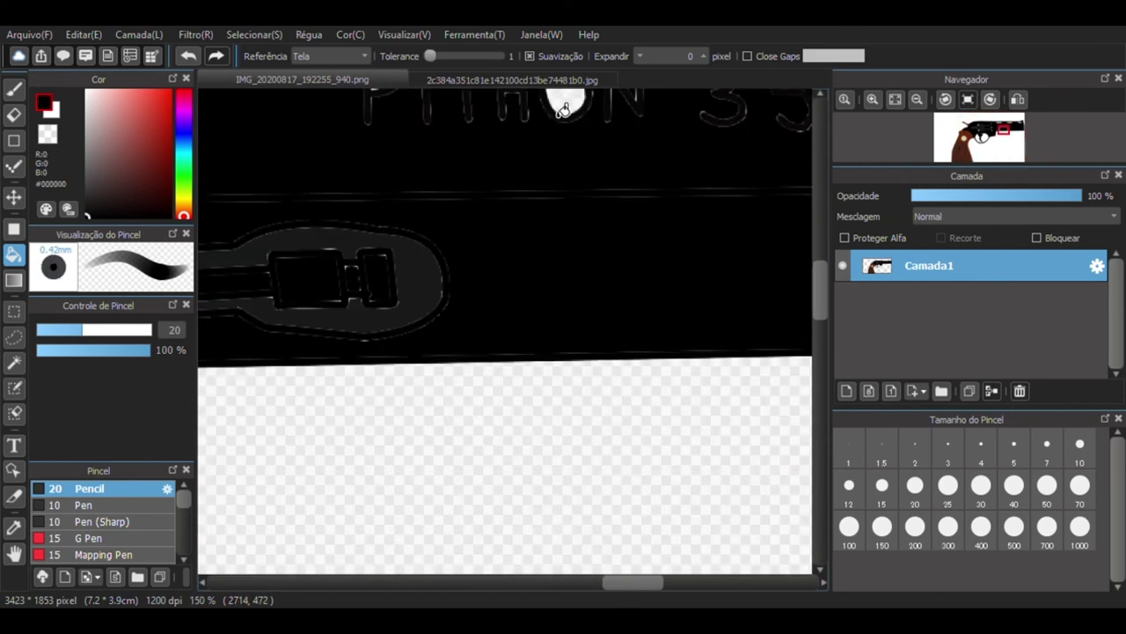
{"action": "left_click", "coordinate": [561, 112]}
{"action": "scroll", "coordinate": [560, 112], "scroll_direction": "down", "scroll_amount": 1}
{"action": "left_click", "coordinate": [398, 105]}
Sample dark grey #181818 and recolour the vent slots' end sections and the PYTHON 357 lettering with it.
{"action": "scroll", "coordinate": [500, 154], "scroll_direction": "down", "scroll_amount": 1}
{"action": "left_click_drag", "start_coordinate": [817, 315], "coordinate": [817, 291]}
{"action": "right_click", "coordinate": [453, 328]}
{"action": "scroll", "coordinate": [443, 269], "scroll_direction": "down", "scroll_amount": 1}
{"action": "scroll", "coordinate": [442, 267], "scroll_direction": "up", "scroll_amount": 1}
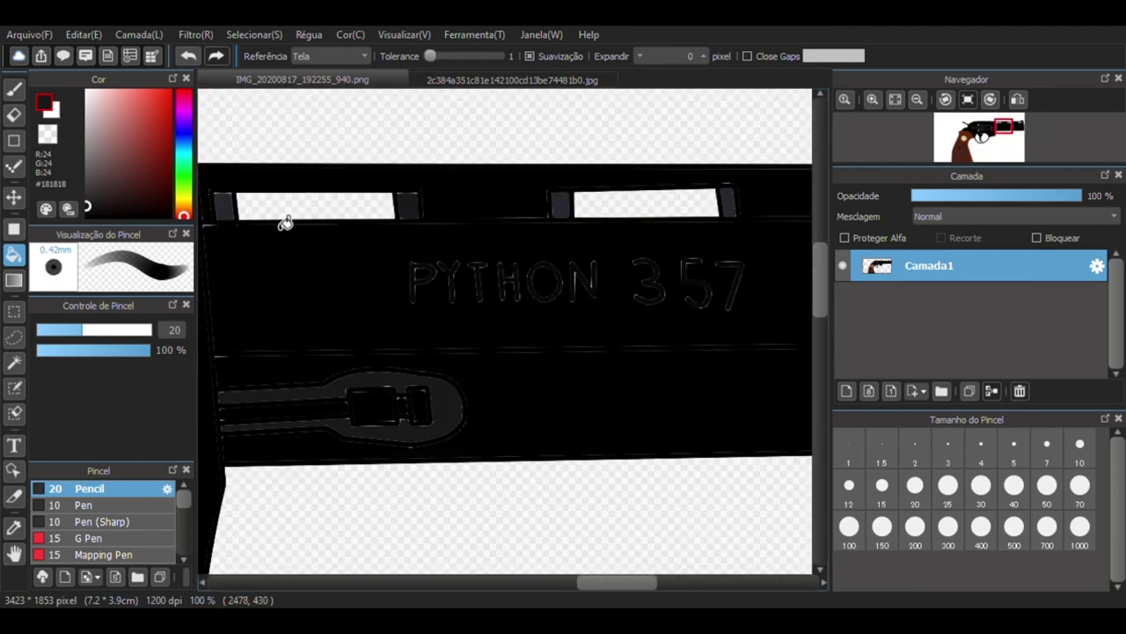
{"action": "mouse_move", "coordinate": [633, 585]}
{"action": "left_mouse_down"}
{"action": "mouse_move", "coordinate": [683, 585]}
{"action": "mouse_move", "coordinate": [634, 582]}
{"action": "left_mouse_up"}
{"action": "scroll", "coordinate": [387, 295], "scroll_direction": "down", "scroll_amount": 1}
{"action": "scroll", "coordinate": [375, 294], "scroll_direction": "up", "scroll_amount": 2}
{"action": "left_click", "coordinate": [363, 313]}
{"action": "left_click", "coordinate": [317, 312]}
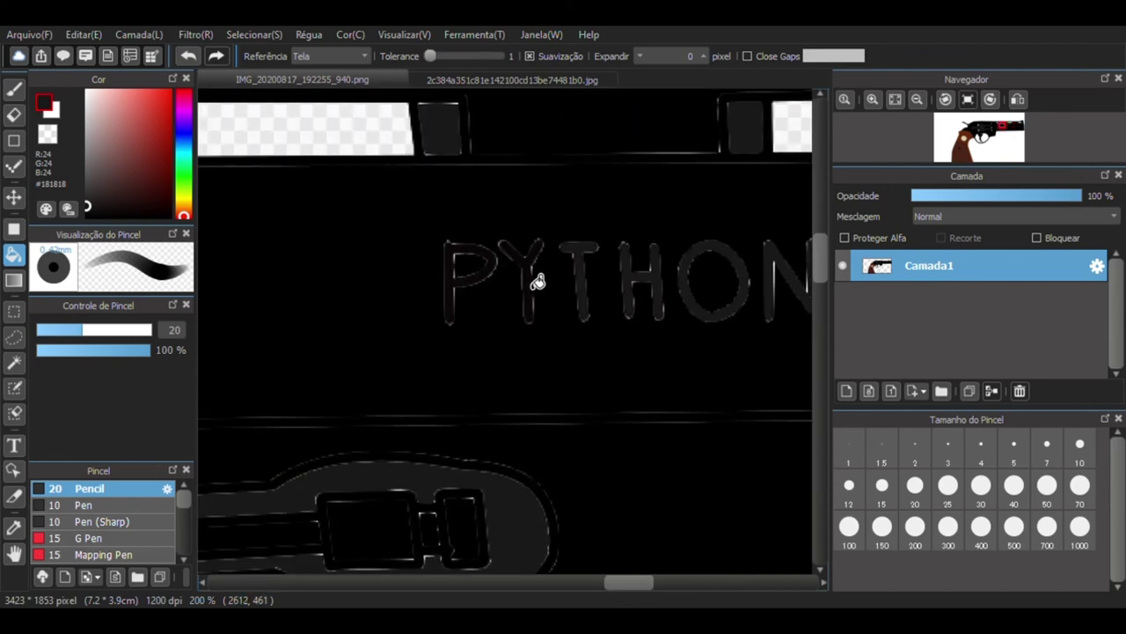
Sample the wood tone #B97858 from the reference photo and try it as the fill for the drawing's background.
{"action": "scroll", "coordinate": [634, 448], "scroll_direction": "down", "scroll_amount": 5}
{"action": "left_click_drag", "start_coordinate": [821, 282], "coordinate": [820, 330]}
{"action": "scroll", "coordinate": [477, 396], "scroll_direction": "down", "scroll_amount": 1}
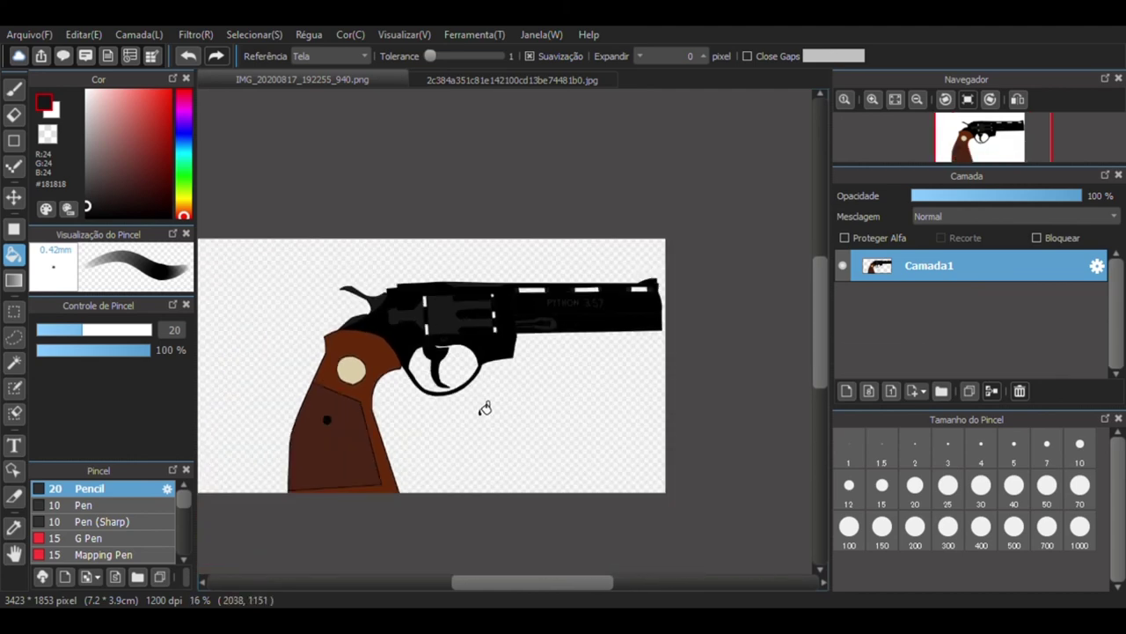
{"action": "left_click", "coordinate": [535, 84]}
{"action": "scroll", "coordinate": [485, 172], "scroll_direction": "down", "scroll_amount": 3}
{"action": "right_click", "coordinate": [737, 284]}
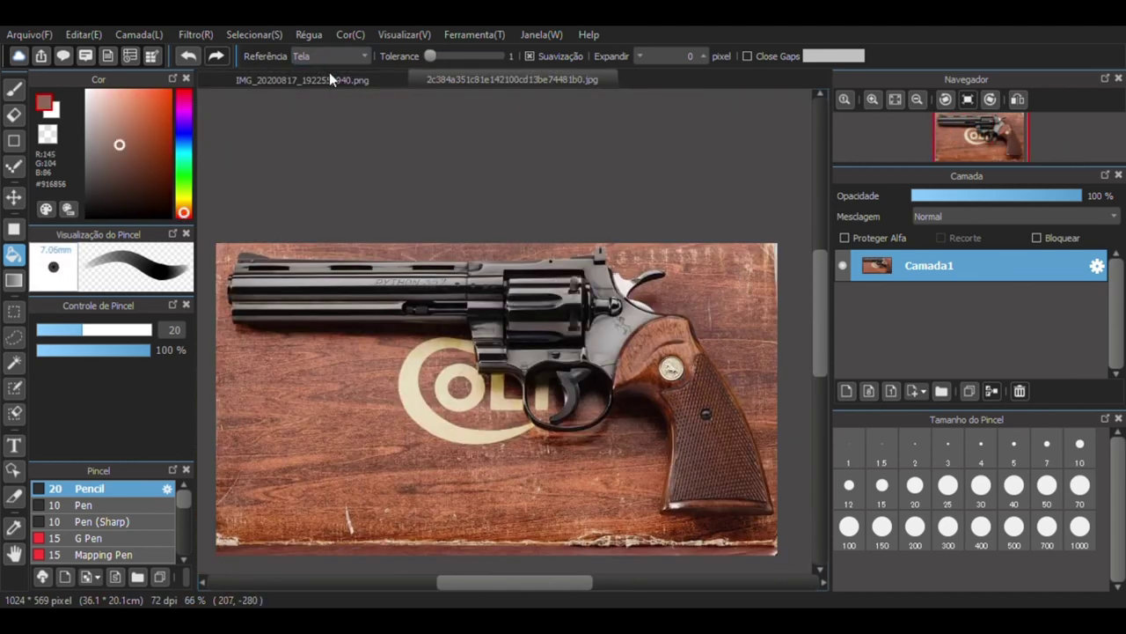
{"action": "left_click", "coordinate": [331, 79]}
{"action": "left_click", "coordinate": [544, 86]}
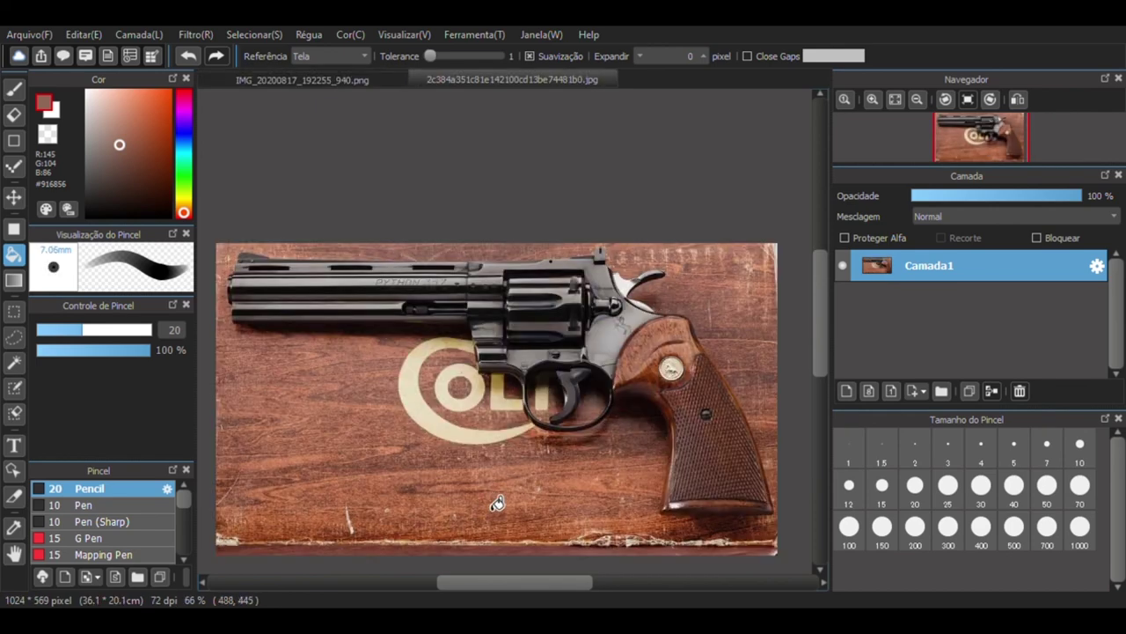
{"action": "right_click", "coordinate": [528, 538]}
{"action": "left_click", "coordinate": [363, 77]}
{"action": "left_click", "coordinate": [396, 276]}
{"action": "scroll", "coordinate": [211, 425], "scroll_direction": "up", "scroll_amount": 1}
Sample the darker wood tone #8F5643 from the reference photo and try it on the drawing's background.
{"action": "left_click", "coordinate": [504, 81]}
{"action": "scroll", "coordinate": [323, 397], "scroll_direction": "up", "scroll_amount": 2}
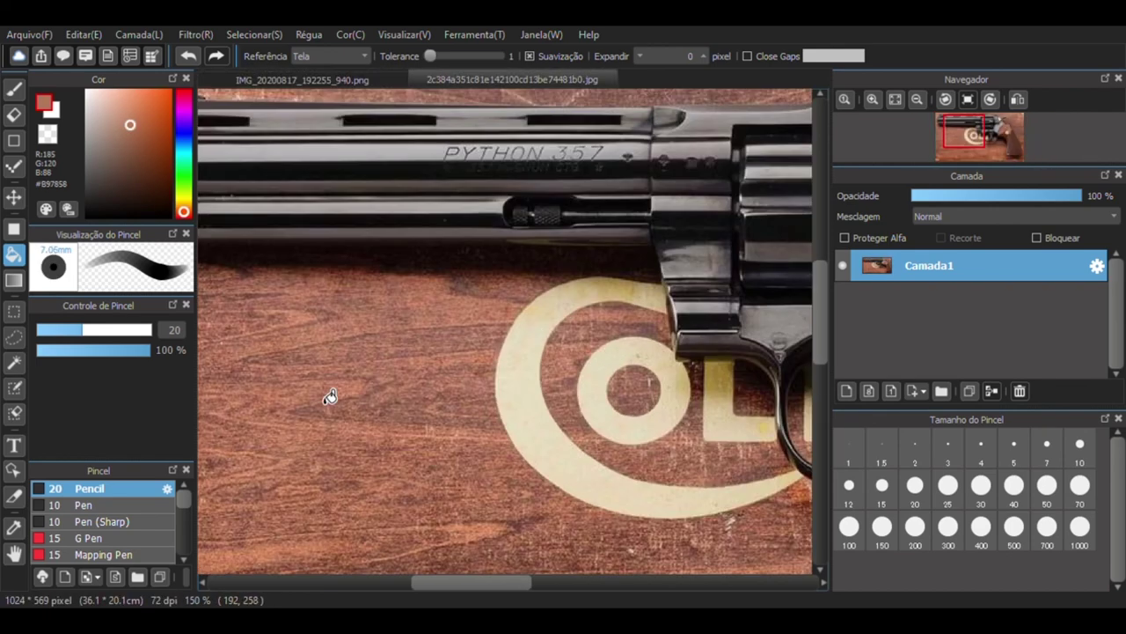
{"action": "right_click", "coordinate": [391, 420]}
{"action": "left_click", "coordinate": [372, 81]}
{"action": "left_click", "coordinate": [493, 180]}
{"action": "scroll", "coordinate": [520, 220], "scroll_direction": "down", "scroll_amount": 2}
Sample the reddish brown #814739 from the reference photo's wood and fill the drawing's background with it.
{"action": "left_click", "coordinate": [523, 81]}
{"action": "scroll", "coordinate": [579, 296], "scroll_direction": "up", "scroll_amount": 2}
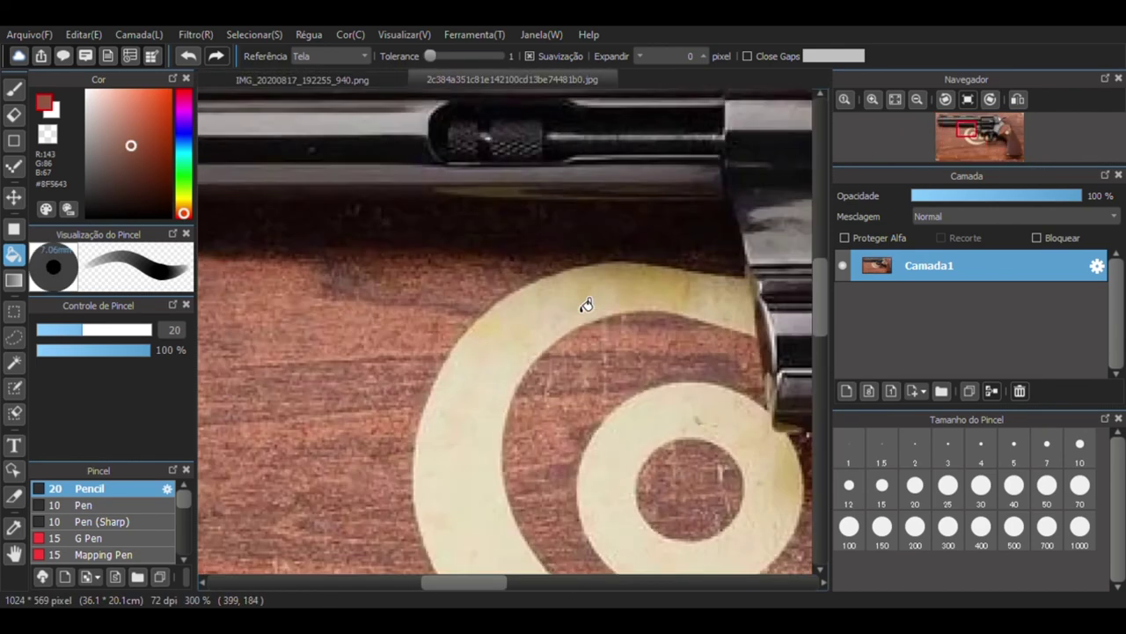
{"action": "scroll", "coordinate": [587, 305], "scroll_direction": "down", "scroll_amount": 3}
{"action": "left_click", "coordinate": [569, 516], "text": "alt"}
{"action": "left_click", "coordinate": [362, 70]}
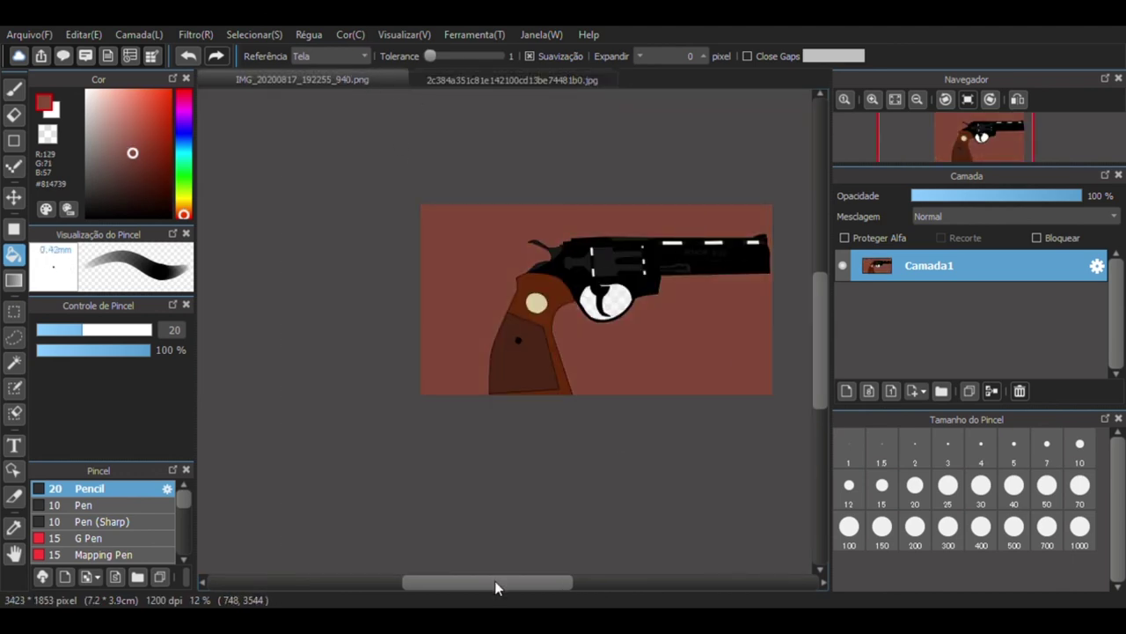
Fill the trigger guard opening, the gaps at both ends of the cylinder and the barrel's vent slots with #814739.
{"action": "left_click_drag", "start_coordinate": [496, 588], "coordinate": [537, 588]}
{"action": "scroll", "coordinate": [559, 277], "scroll_direction": "up", "scroll_amount": 4}
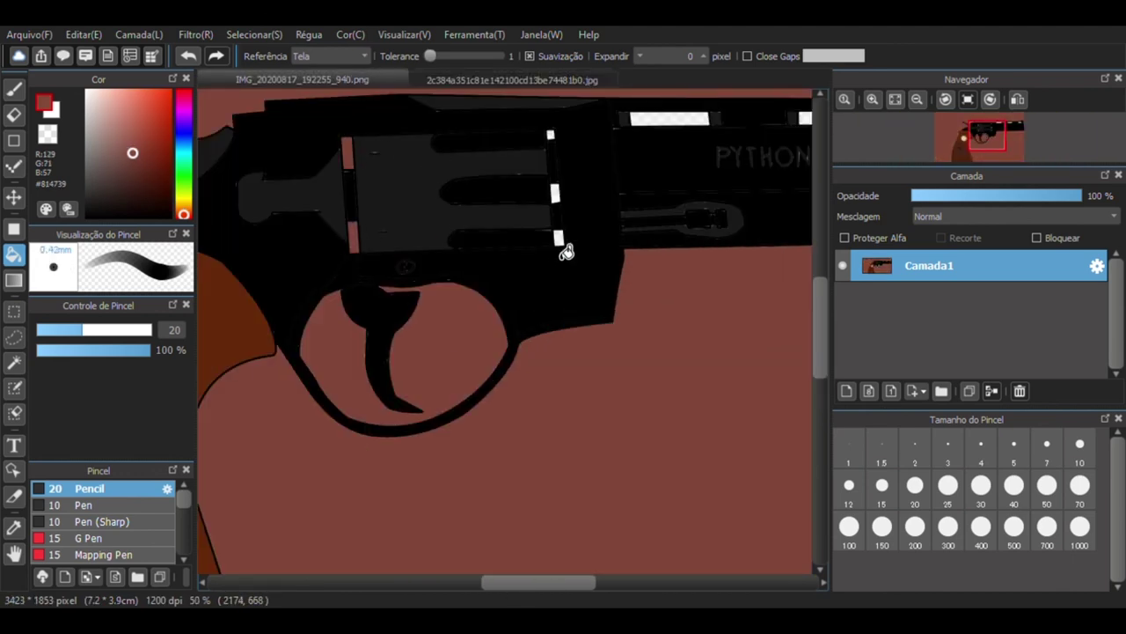
{"action": "left_click", "coordinate": [660, 122]}
{"action": "mouse_move", "coordinate": [511, 582]}
{"action": "left_mouse_down"}
{"action": "mouse_move", "coordinate": [566, 582]}
{"action": "mouse_move", "coordinate": [492, 584]}
{"action": "left_mouse_up"}
{"action": "left_click", "coordinate": [585, 122]}
{"action": "left_click", "coordinate": [713, 122]}
{"action": "scroll", "coordinate": [460, 221], "scroll_direction": "up", "scroll_amount": 1}
{"action": "scroll", "coordinate": [418, 231], "scroll_direction": "down", "scroll_amount": 3}
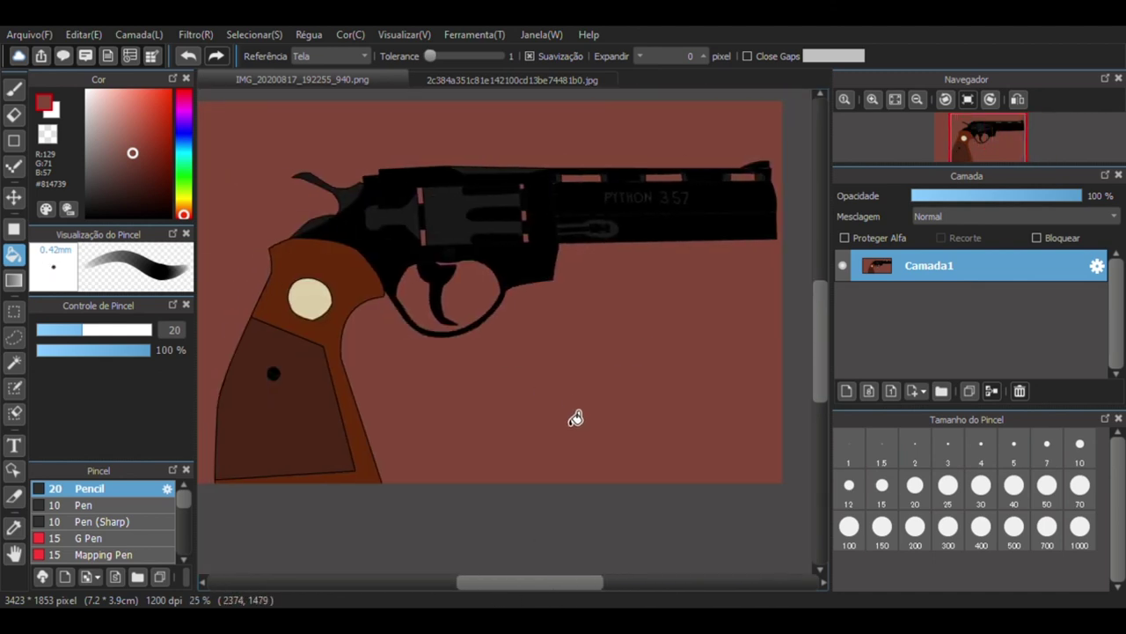
Paint over the light specks along the cylinder flute edges in black with the Pencil brush at size 2.4.
{"action": "scroll", "coordinate": [576, 426], "scroll_direction": "up", "scroll_amount": 3}
{"action": "left_click_drag", "start_coordinate": [818, 351], "coordinate": [818, 282]}
{"action": "left_click", "coordinate": [14, 90]}
{"action": "right_click", "coordinate": [477, 244]}
{"action": "scroll", "coordinate": [401, 260], "scroll_direction": "up", "scroll_amount": 3}
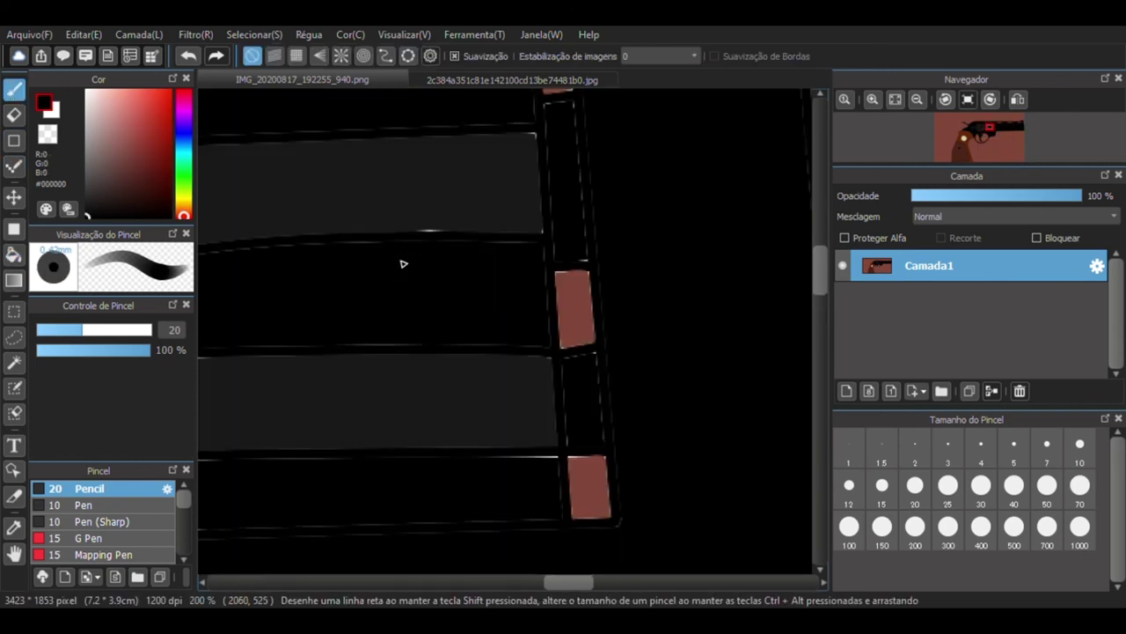
{"action": "left_click_drag", "start_coordinate": [83, 331], "coordinate": [39, 334]}
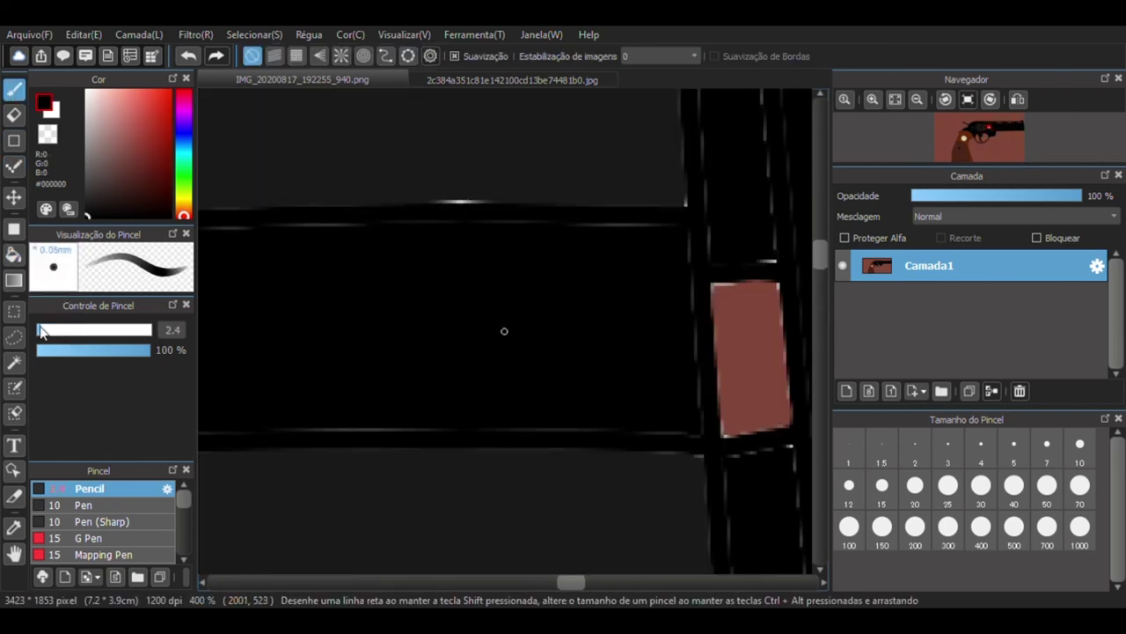
{"action": "scroll", "coordinate": [458, 211], "scroll_direction": "up", "scroll_amount": 3}
{"action": "scroll", "coordinate": [500, 239], "scroll_direction": "down", "scroll_amount": 10}
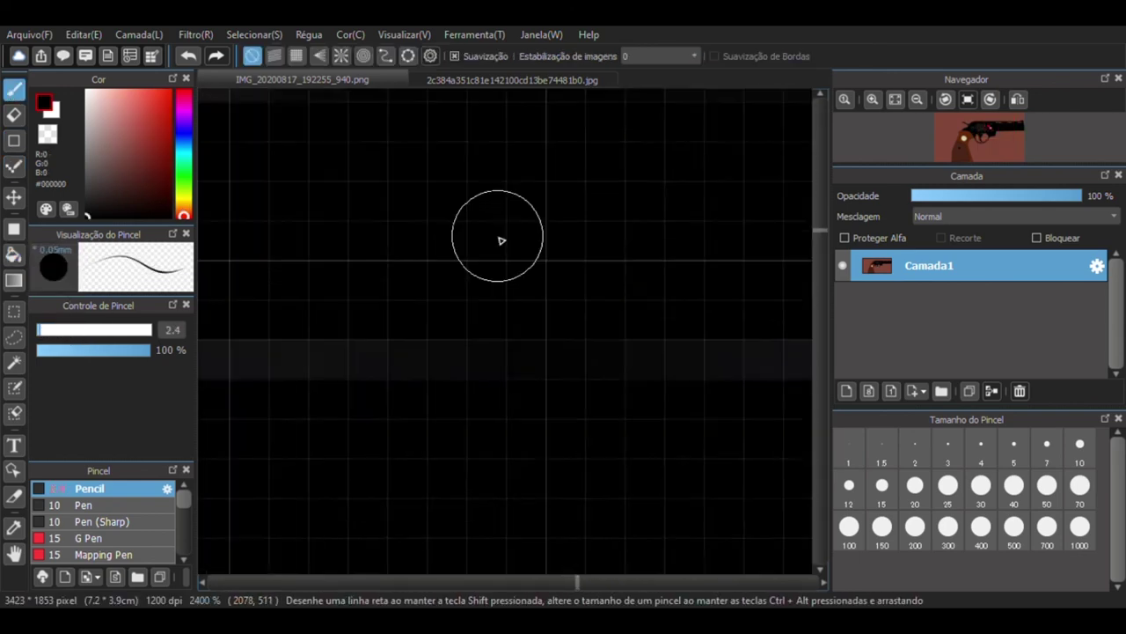
{"action": "scroll", "coordinate": [579, 370], "scroll_direction": "up", "scroll_amount": 10}
{"action": "left_click_drag", "start_coordinate": [719, 273], "coordinate": [392, 272]}
{"action": "scroll", "coordinate": [391, 303], "scroll_direction": "down", "scroll_amount": 3}
Touch up the lowest gap at the cylinder's barrel end with #814739 and its surrounding outline with black.
{"action": "left_click", "coordinate": [550, 284], "text": "alt"}
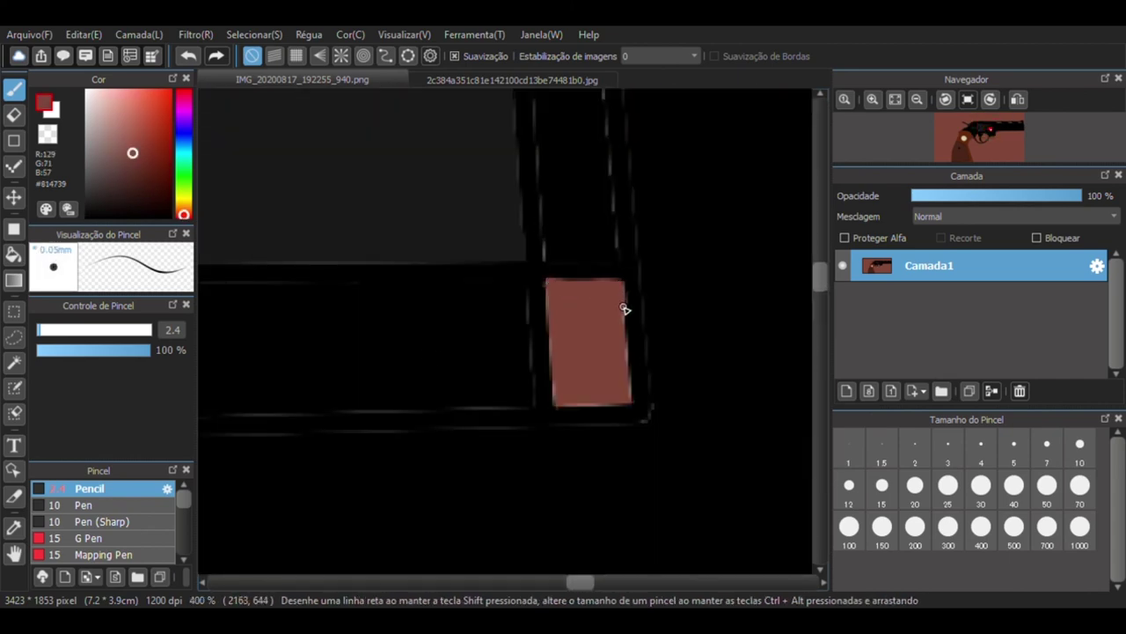
{"action": "scroll", "coordinate": [558, 278], "scroll_direction": "up", "scroll_amount": 3}
{"action": "right_click", "coordinate": [530, 181]}
{"action": "left_click_drag", "start_coordinate": [526, 171], "coordinate": [517, 222]}
{"action": "left_click_drag", "start_coordinate": [546, 221], "coordinate": [500, 282]}
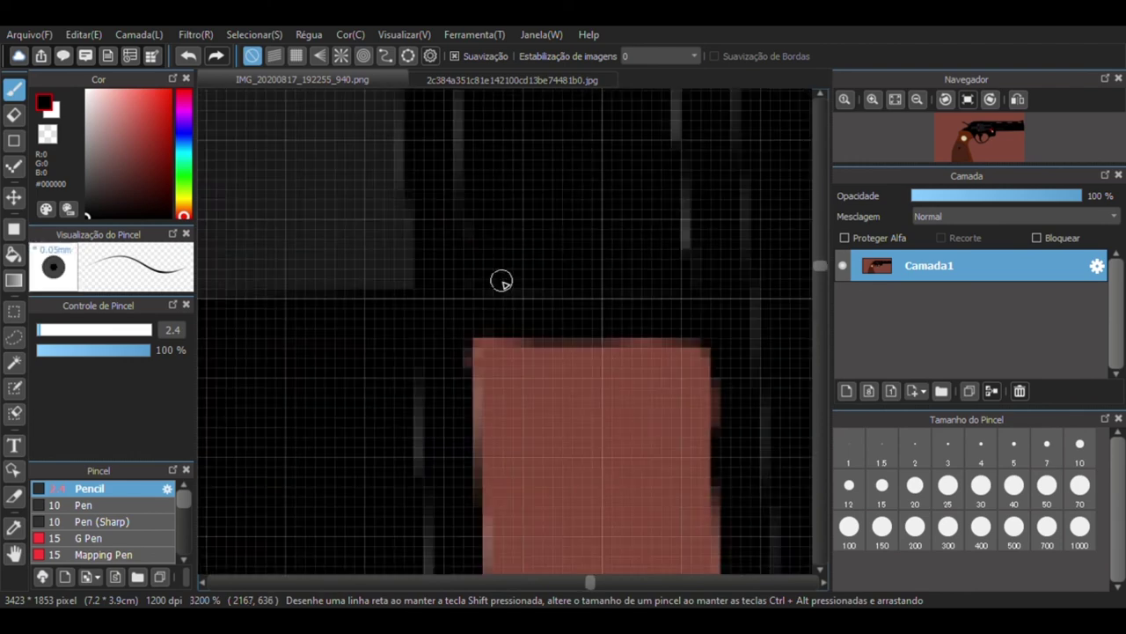
Paint black over the light streaks beside the lowest cylinder gap and inspect the remaining flute edges.
{"action": "scroll", "coordinate": [501, 281], "scroll_direction": "down", "scroll_amount": 3}
{"action": "scroll", "coordinate": [474, 305], "scroll_direction": "up", "scroll_amount": 4}
{"action": "left_click_drag", "start_coordinate": [445, 332], "coordinate": [452, 355]}
{"action": "scroll", "coordinate": [452, 354], "scroll_direction": "down", "scroll_amount": 7}
{"action": "scroll", "coordinate": [447, 369], "scroll_direction": "up", "scroll_amount": 3}
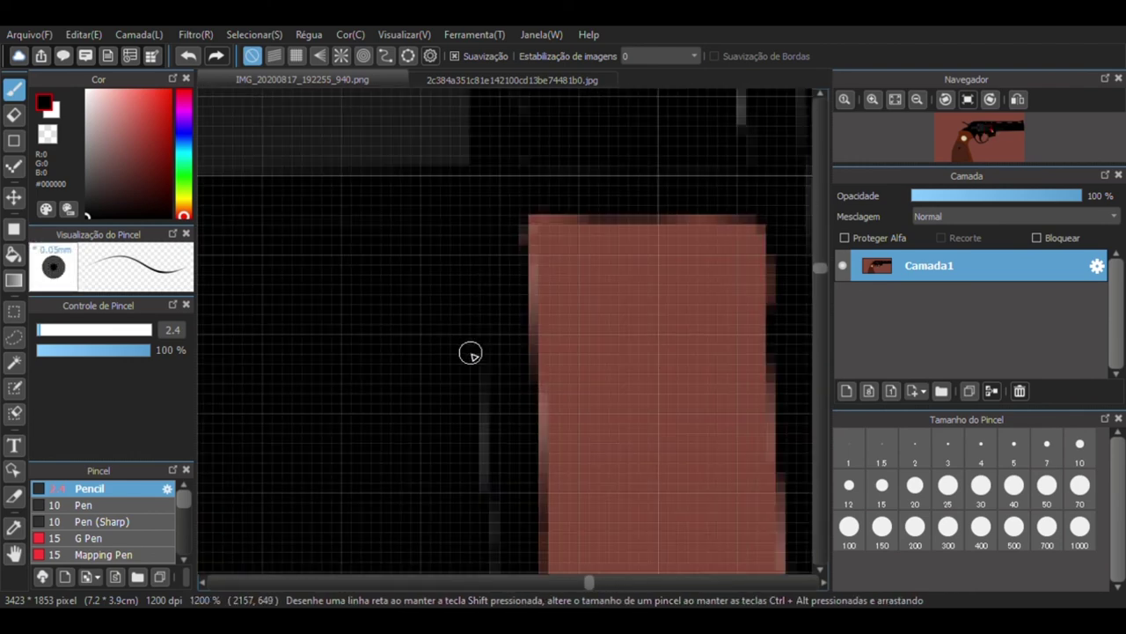
{"action": "scroll", "coordinate": [742, 331], "scroll_direction": "down", "scroll_amount": 1}
{"action": "scroll", "coordinate": [535, 419], "scroll_direction": "down", "scroll_amount": 5}
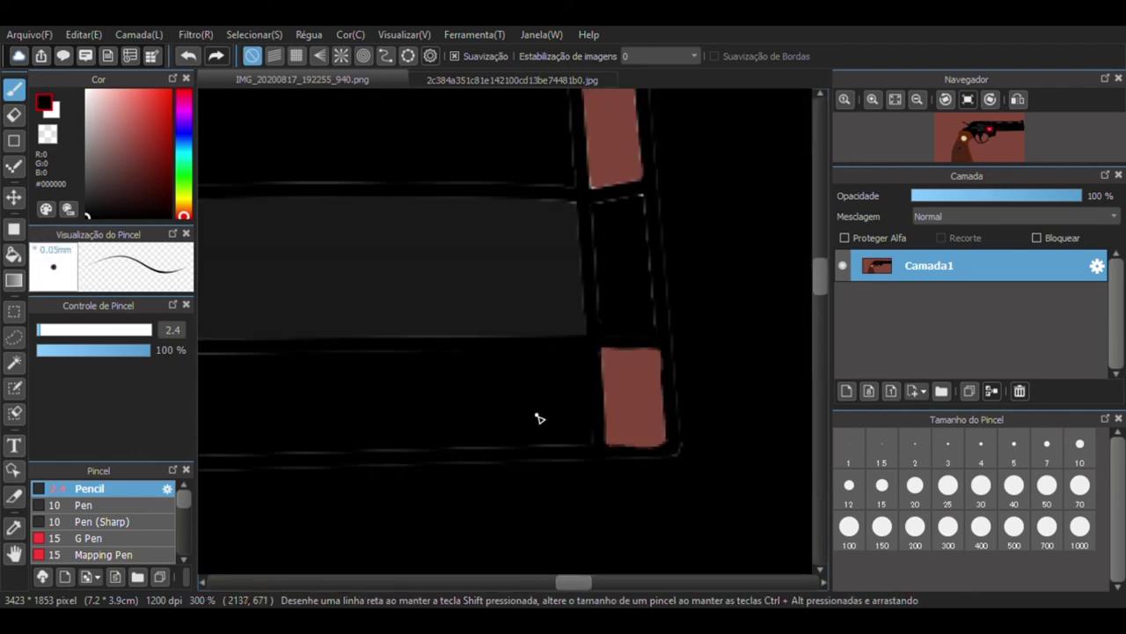
{"action": "scroll", "coordinate": [735, 369], "scroll_direction": "up", "scroll_amount": 3}
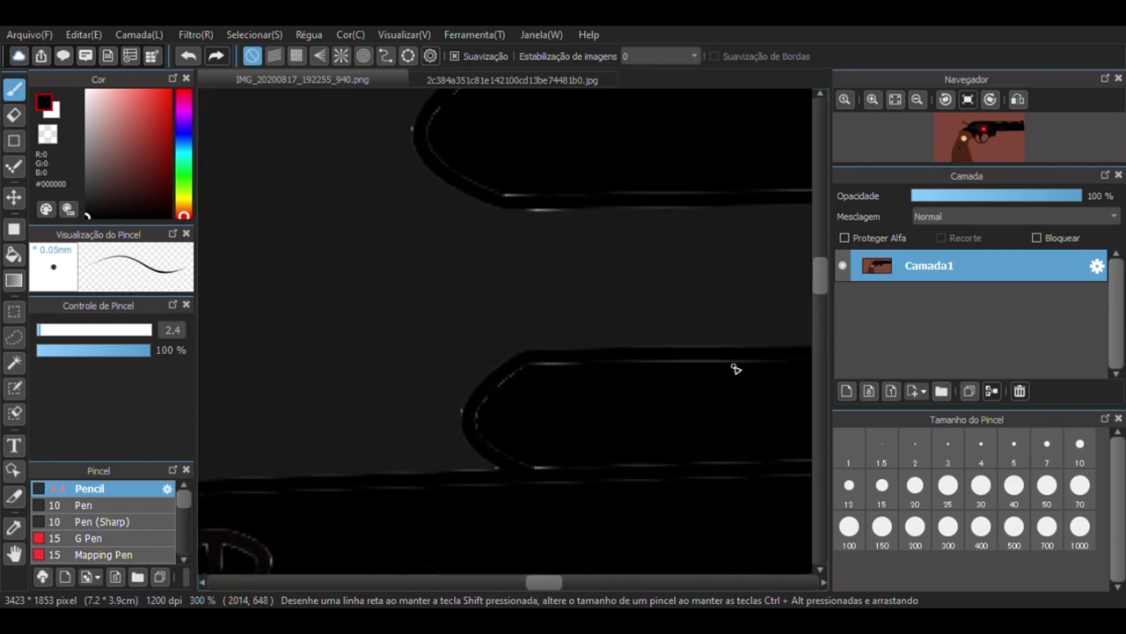
{"action": "scroll", "coordinate": [502, 413], "scroll_direction": "down", "scroll_amount": 3}
{"action": "scroll", "coordinate": [629, 379], "scroll_direction": "down", "scroll_amount": 1}
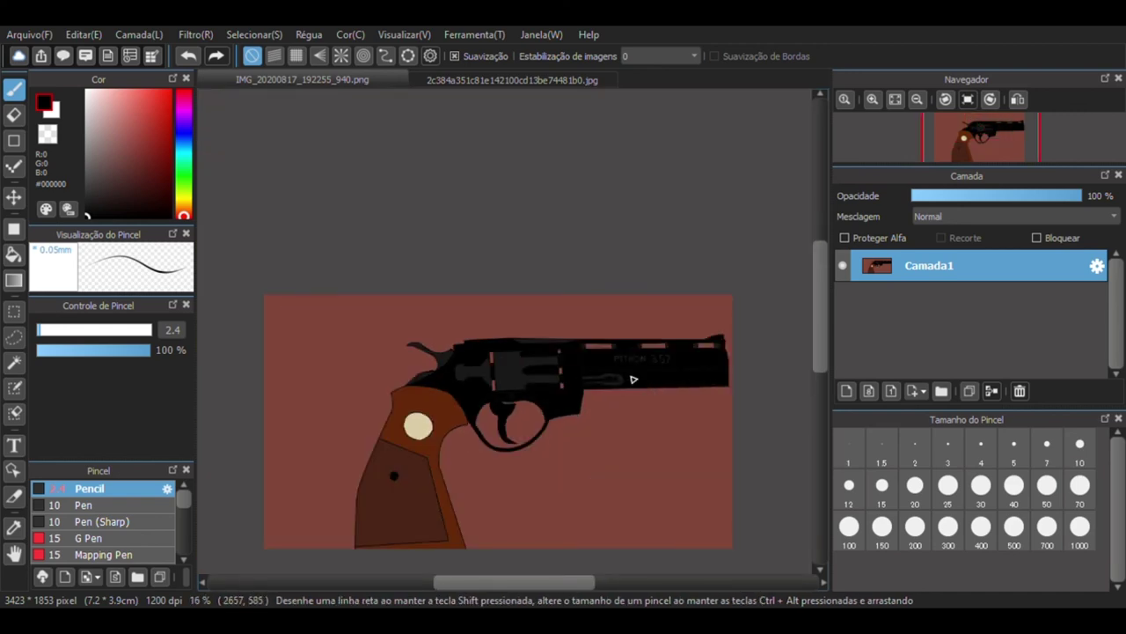